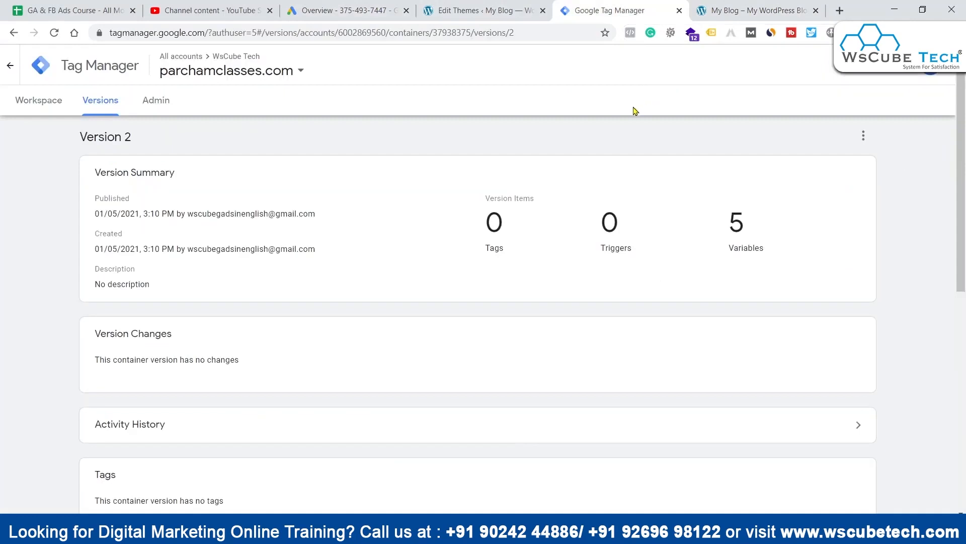
Step: Return from the Version 2 page to the workspace overview of the parchamclasses.com container
left_click(71, 106)
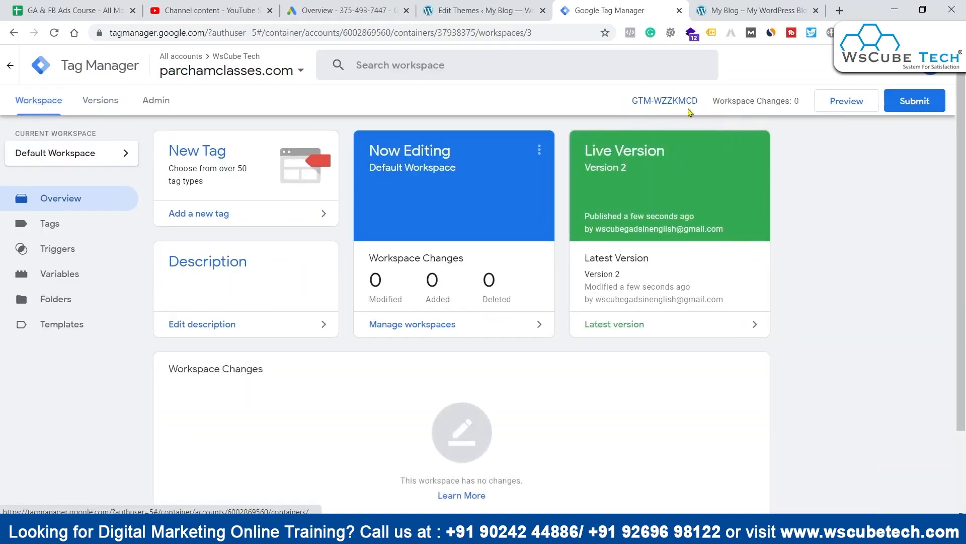
left_click(758, 6)
left_click(632, 9)
Step: Open Google Analytics at analytics.google.com in a new browser tab
left_click(839, 10)
type("ananlytics")
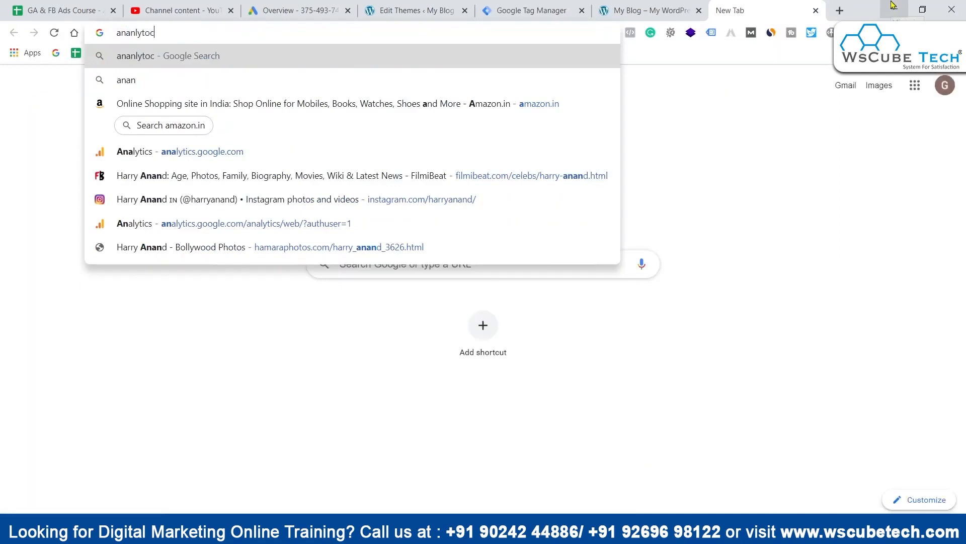
key("BackSpace")
key("BackSpace")
key("BackSpace")
key("BackSpace")
key("BackSpace")
key("BackSpace")
key("BackSpace")
type("lytics.google.com")
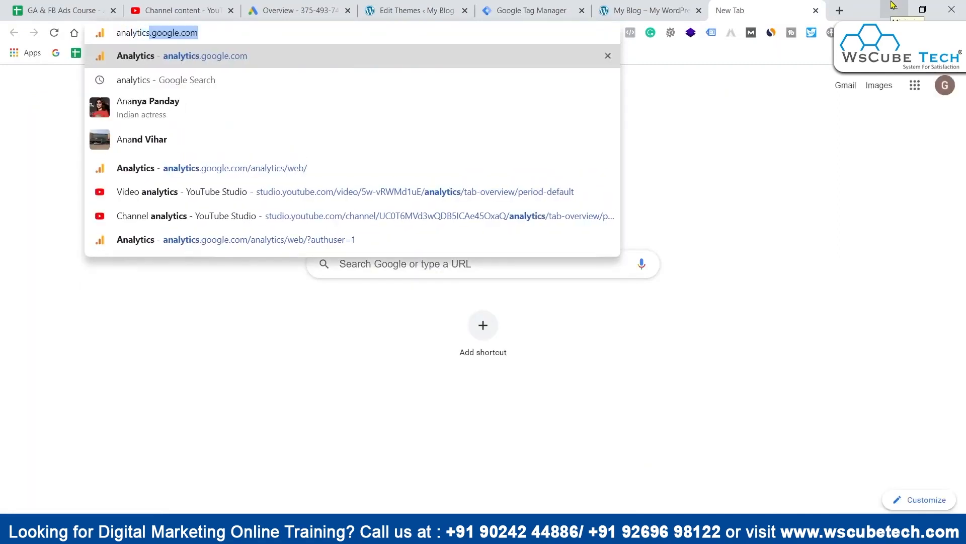
key("Return")
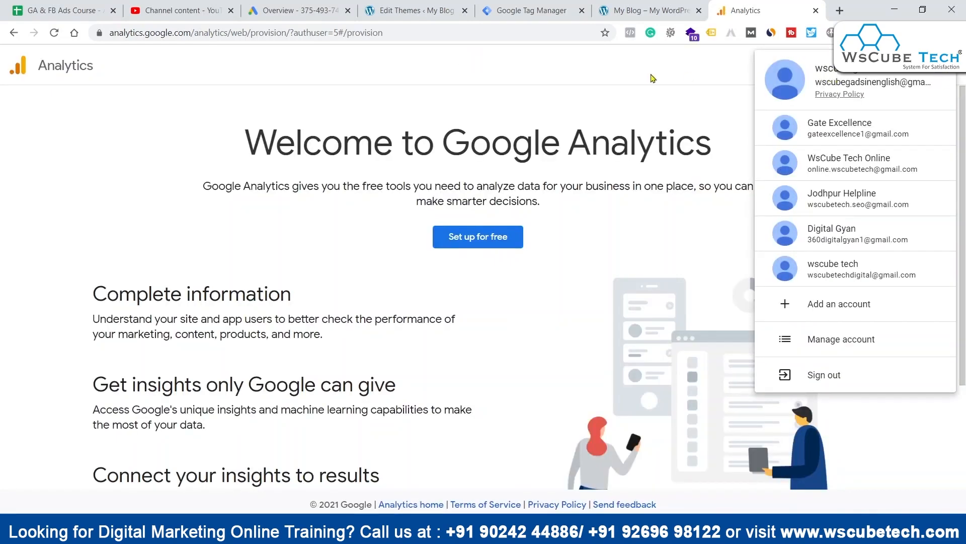
Step: Start the free Google Analytics setup, name the account WsCube Tech, and continue to the property setup with the default data sharing settings
left_click(653, 78)
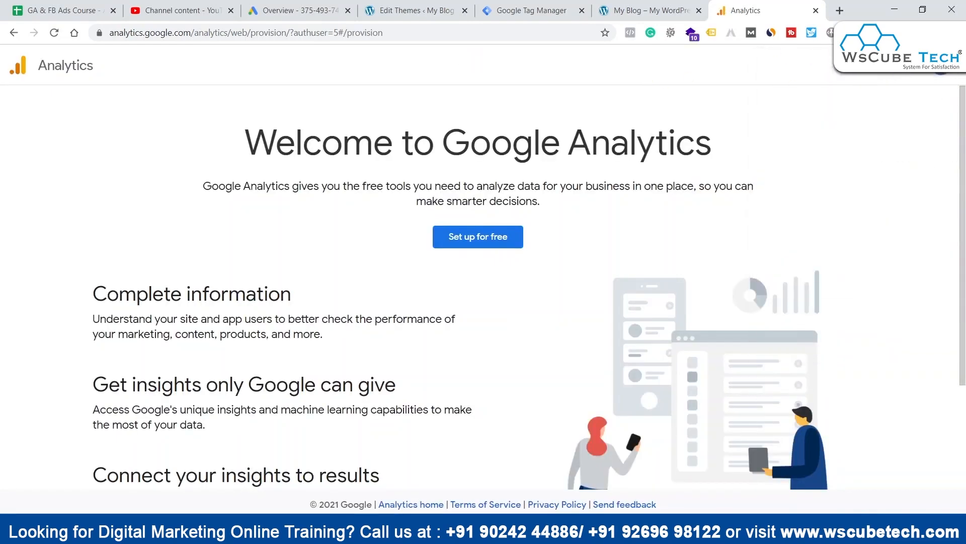
left_click(508, 237)
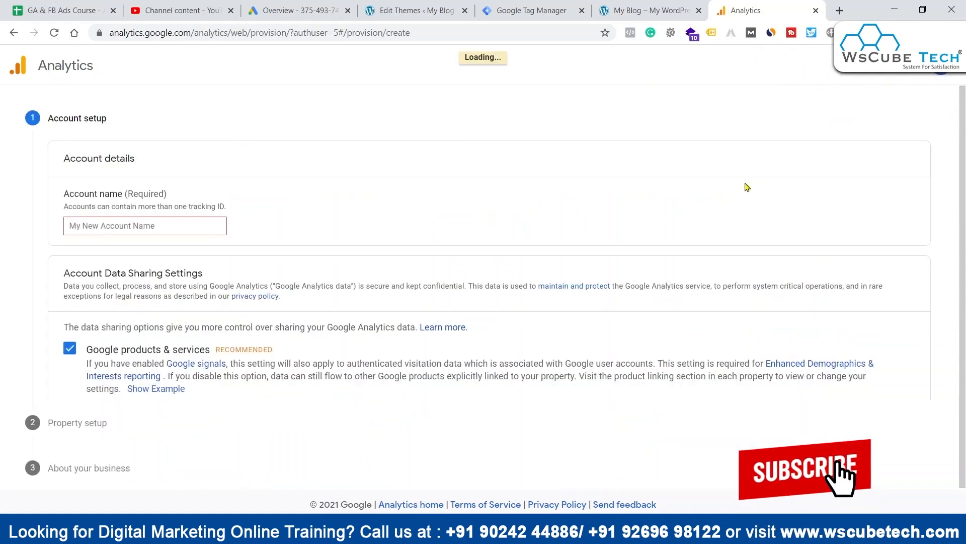
left_click(159, 227)
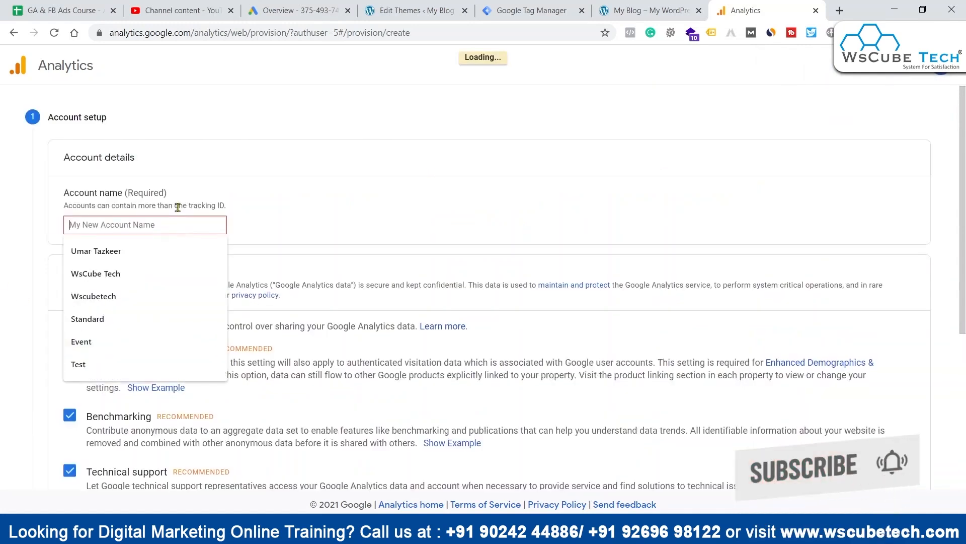
type("WsCube Tech")
scroll(453, 185, "down", 5)
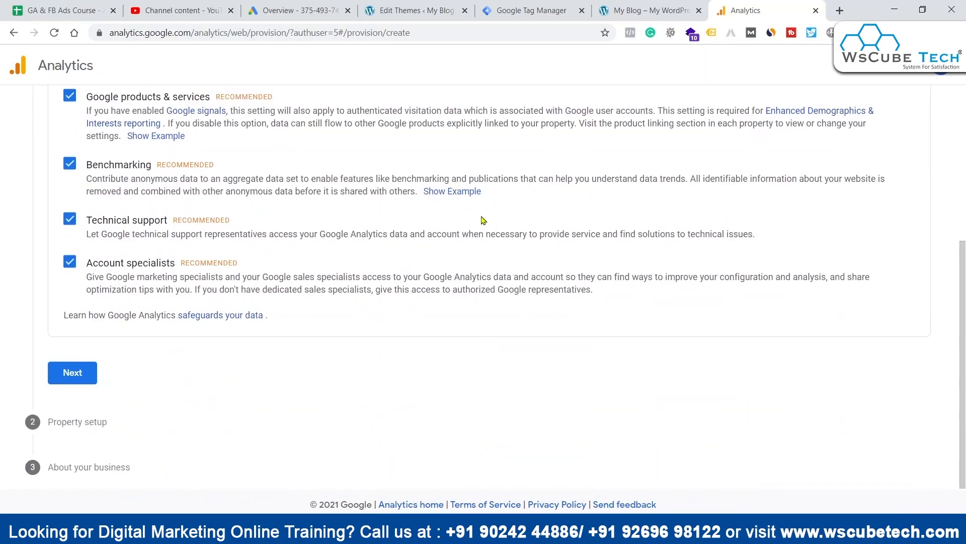
left_click(83, 371)
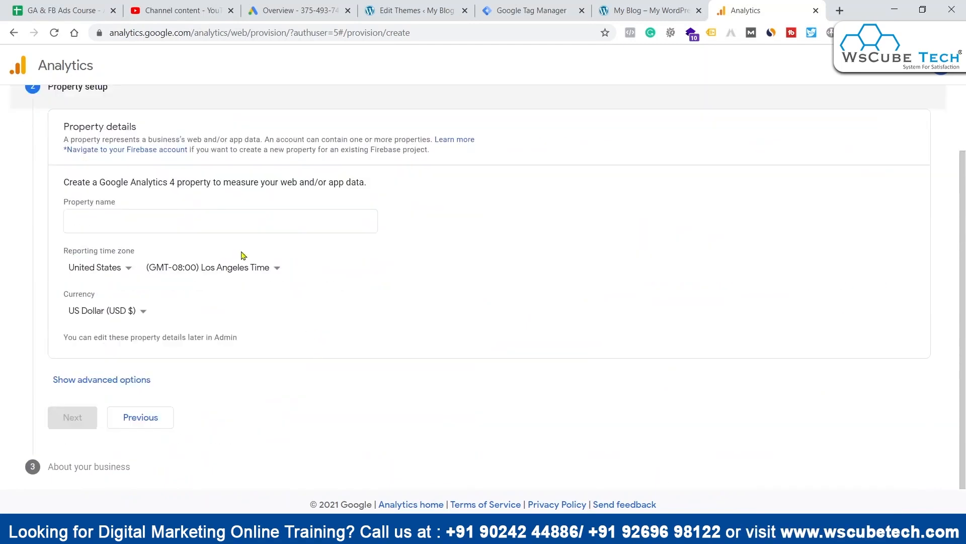
Step: Name the property Parcham Classes, with India as the reporting time zone and Indian Rupee (INR ₹) as the currency
left_click(138, 221)
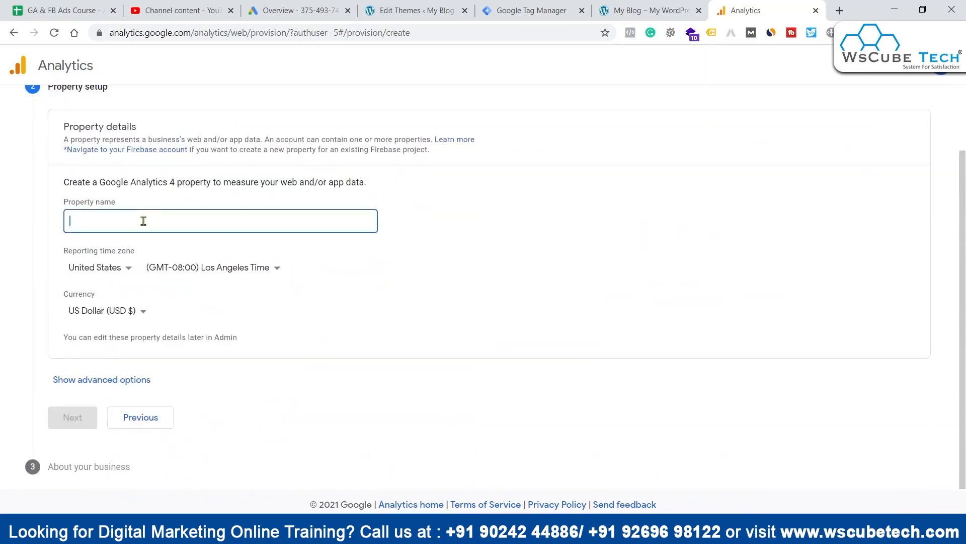
type("Parcham Classes")
left_click(123, 271)
type("india")
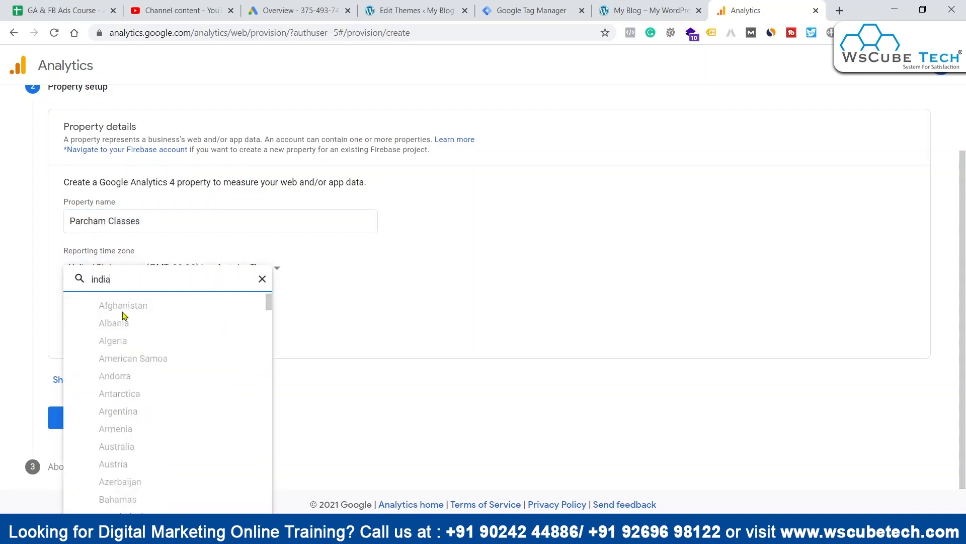
left_click(119, 407)
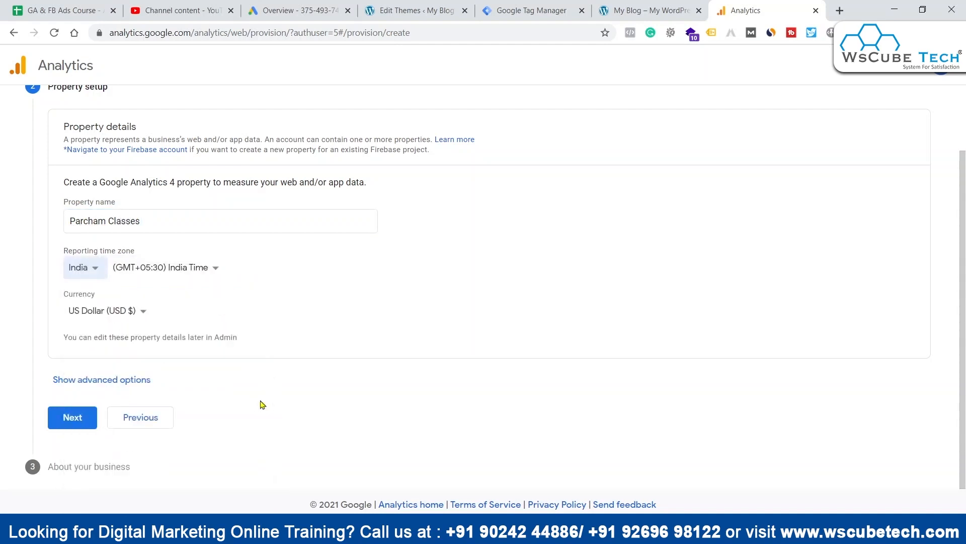
left_click(109, 312)
type("inr")
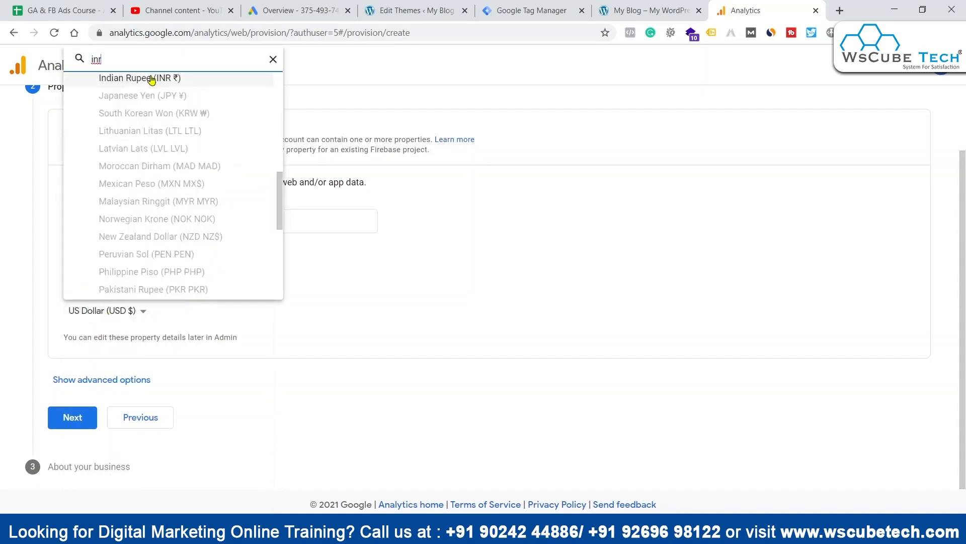
left_click(151, 78)
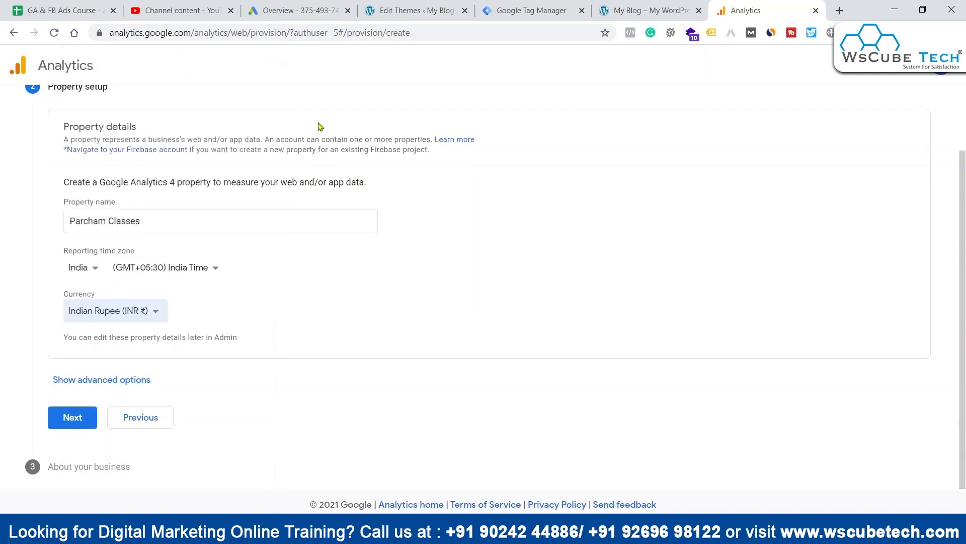
Step: Show the advanced property options and enable creating a Universal Analytics property
left_click(86, 380)
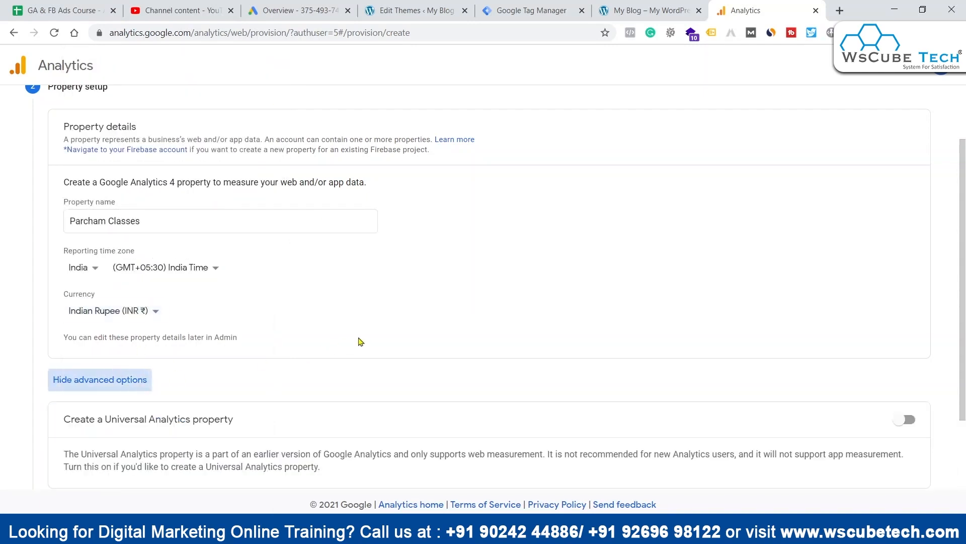
scroll(358, 338, "down", 2)
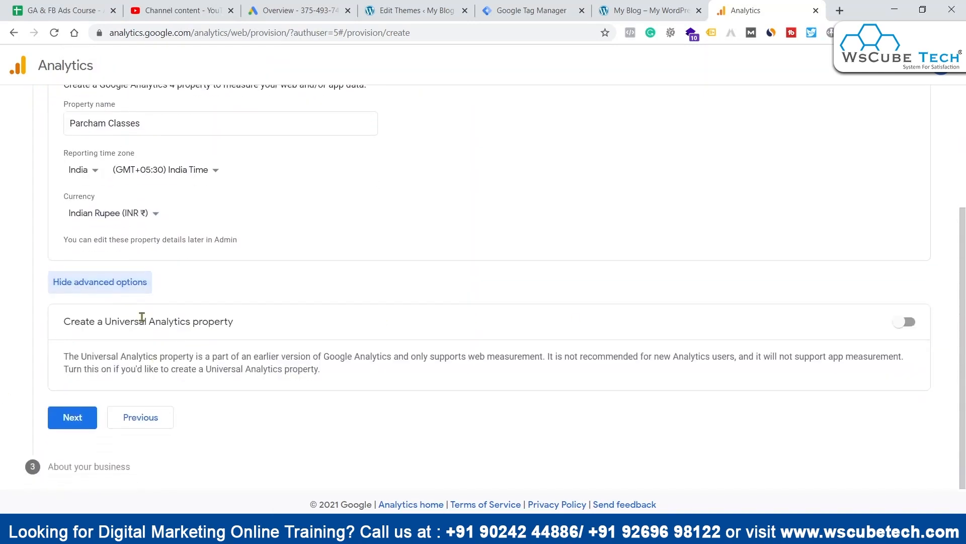
left_click(905, 321)
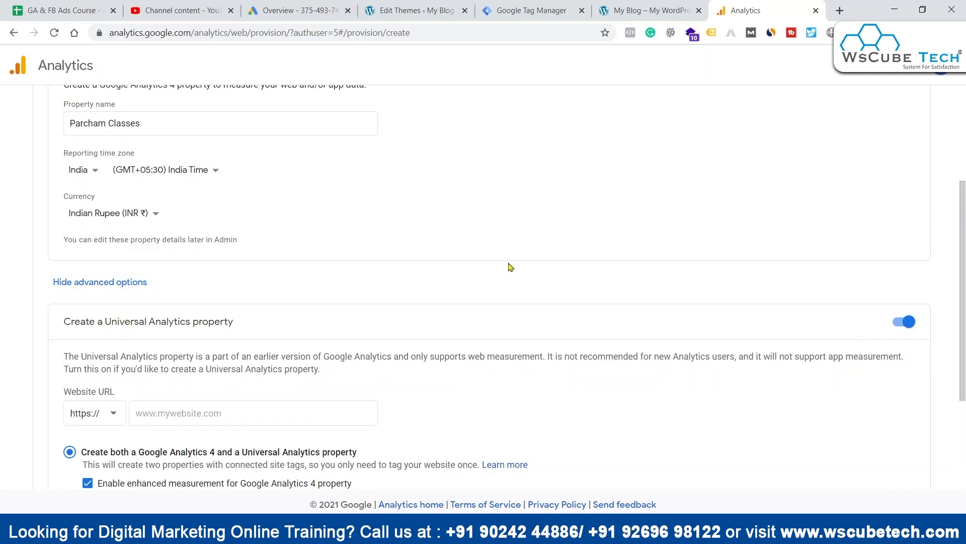
scroll(508, 267, "down", 2)
Step: Copy the blog's address in as the website URL parchamclasses.com/ and continue with creating a Universal Analytics property only
left_click(180, 289)
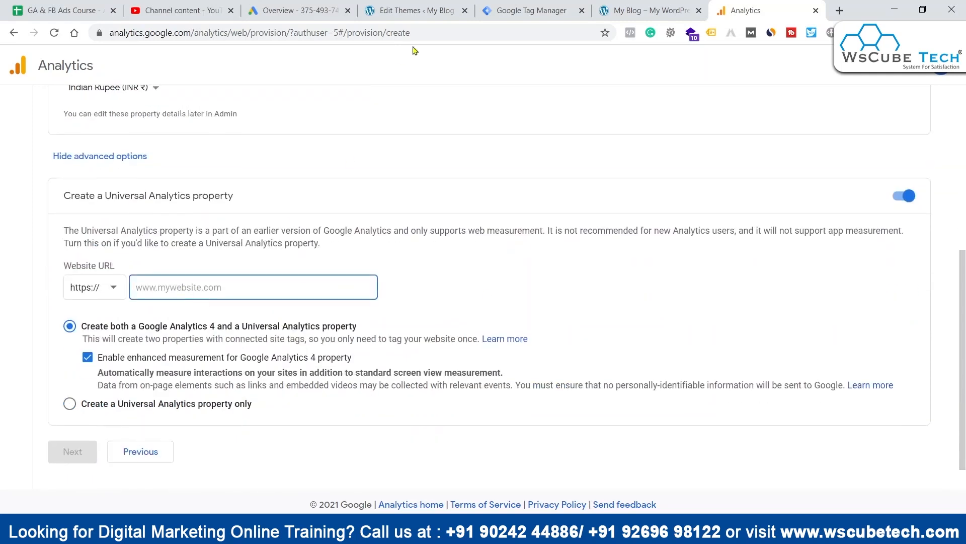
left_click(639, 10)
left_click_drag(222, 33, 51, 35)
key("ctrl+c")
left_click(745, 11)
key("ctrl+v")
left_click_drag(165, 290, 122, 294)
key("BackSpace")
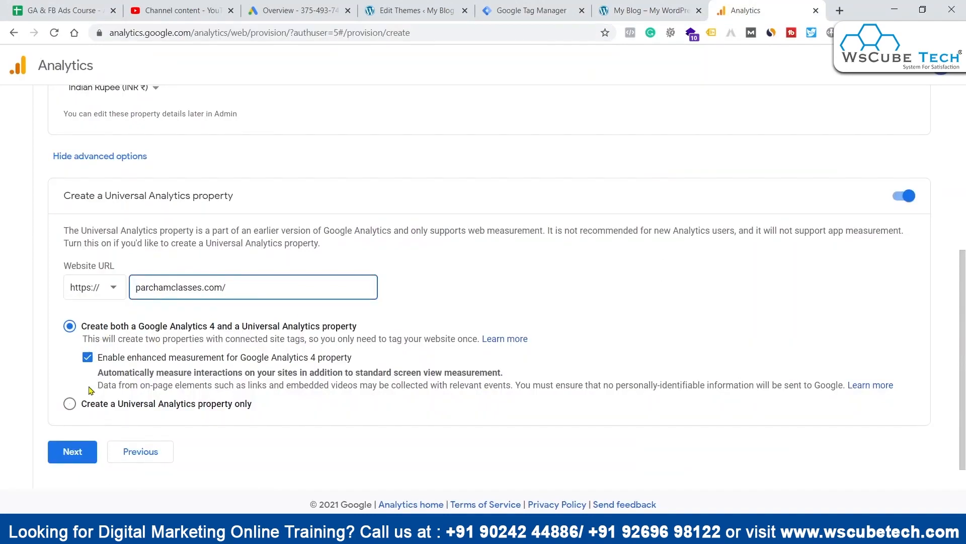
left_click(91, 405)
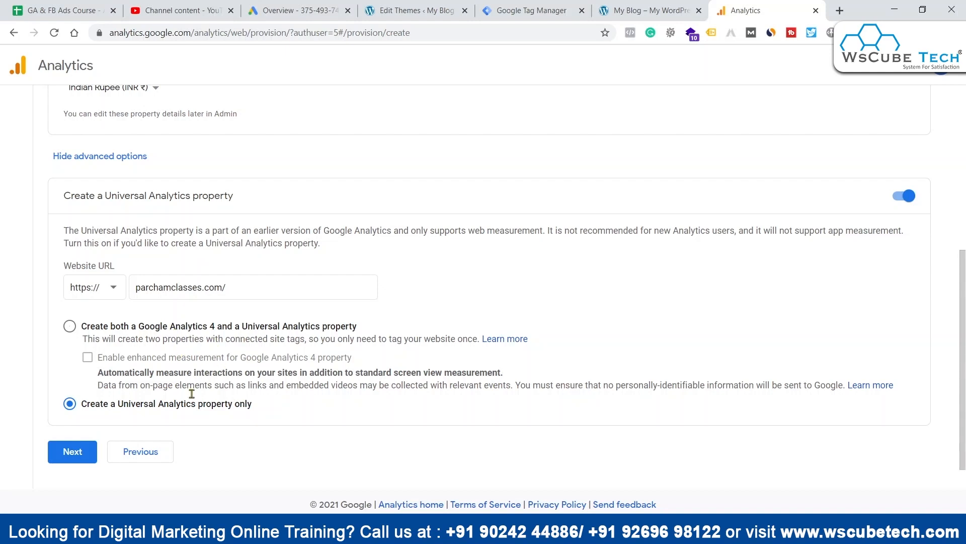
left_click(74, 451)
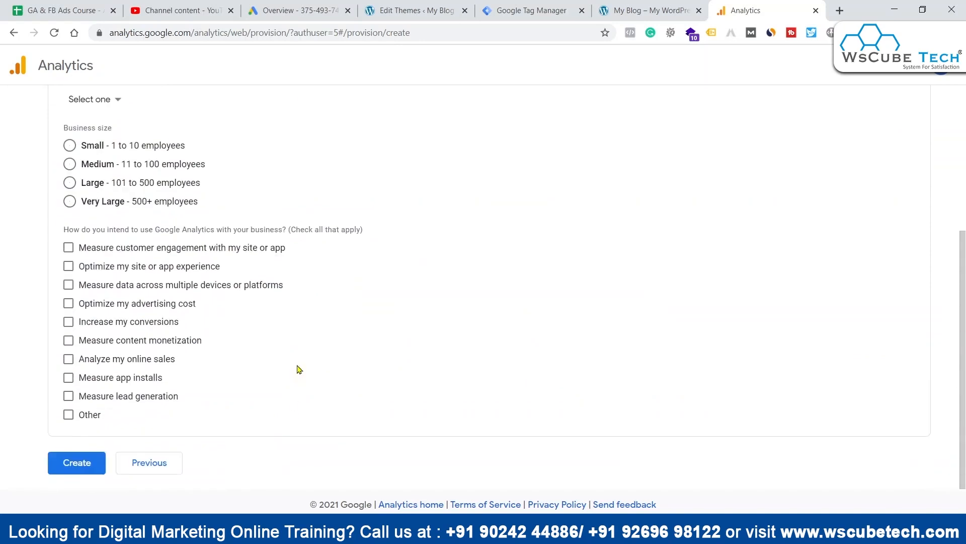
Step: Set the business size to Medium, create the account, and accept the terms of service, data processing terms and data protection terms
left_click(71, 165)
left_click(86, 461)
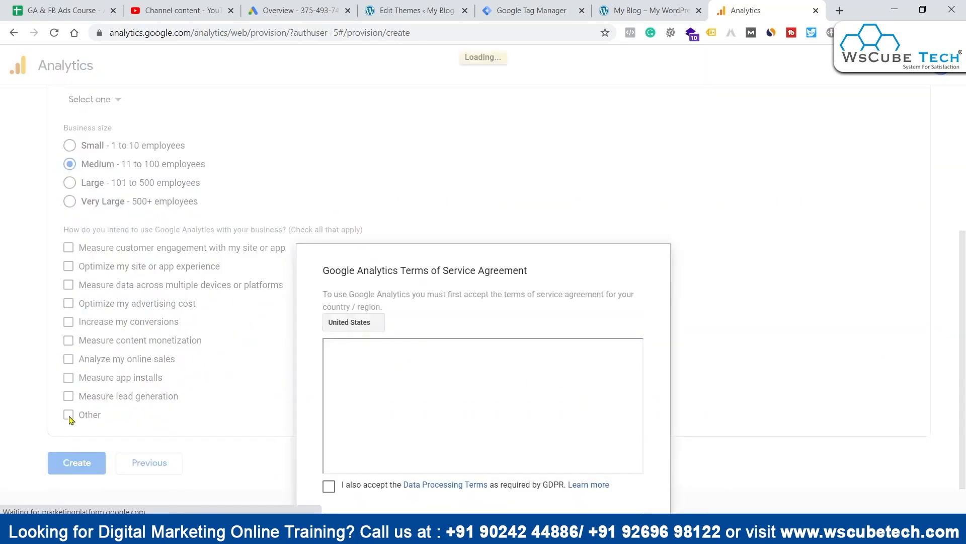
left_click(328, 127)
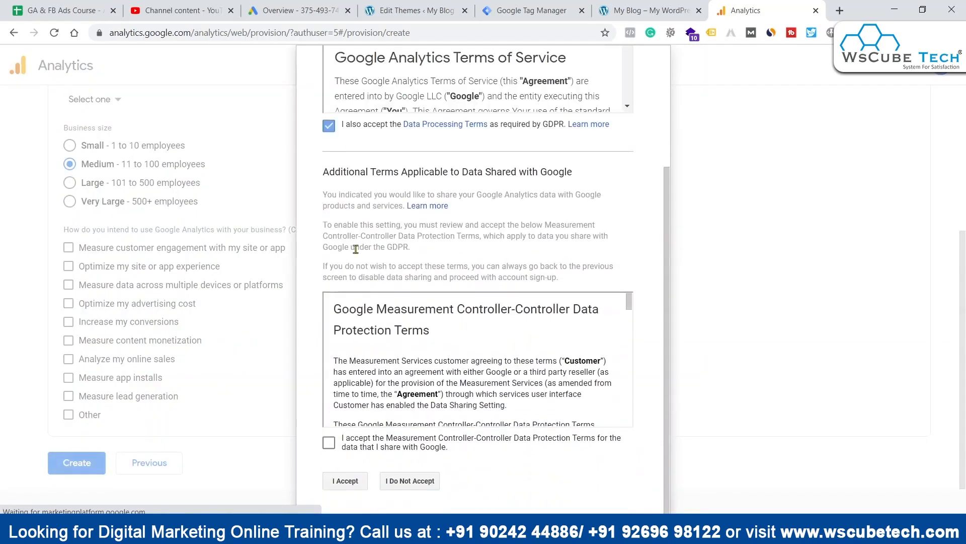
left_click(328, 444)
left_click(344, 481)
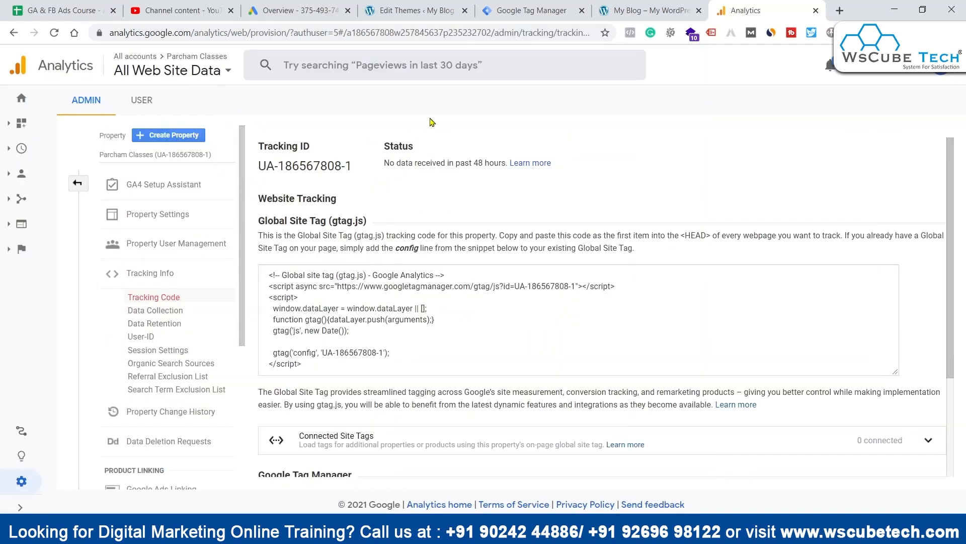
Step: Switch to Google Tag Manager and start a new tag named "GA - Universal analytics"
left_click(524, 10)
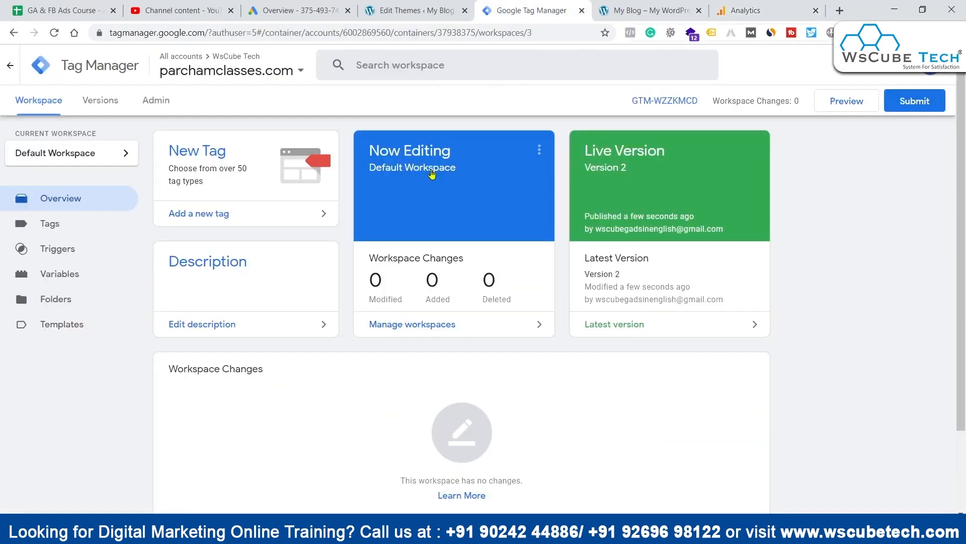
left_click(52, 224)
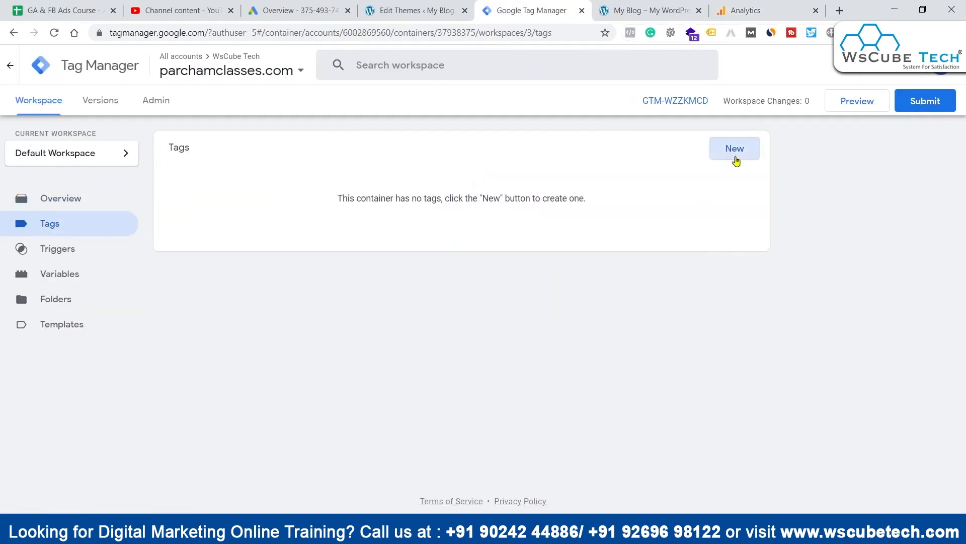
left_click(734, 149)
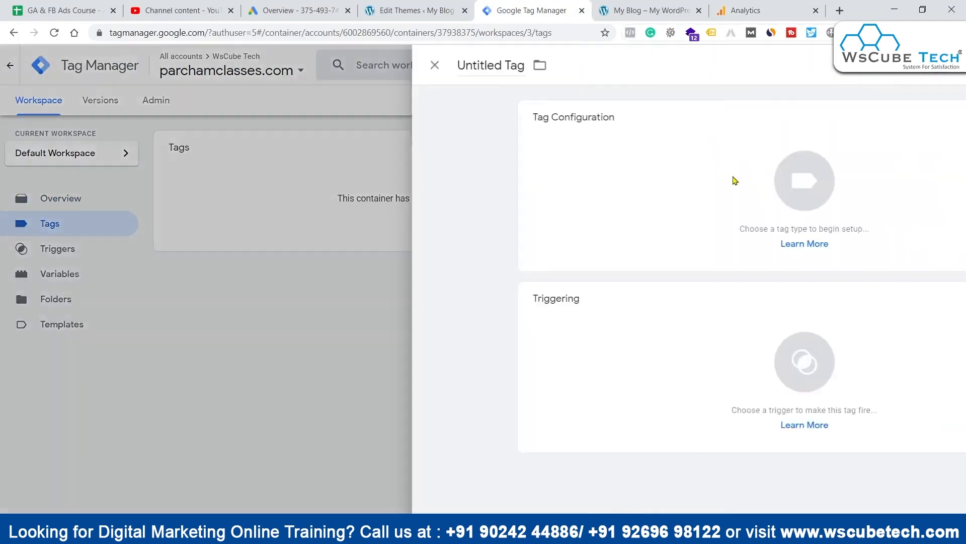
double_click(240, 61)
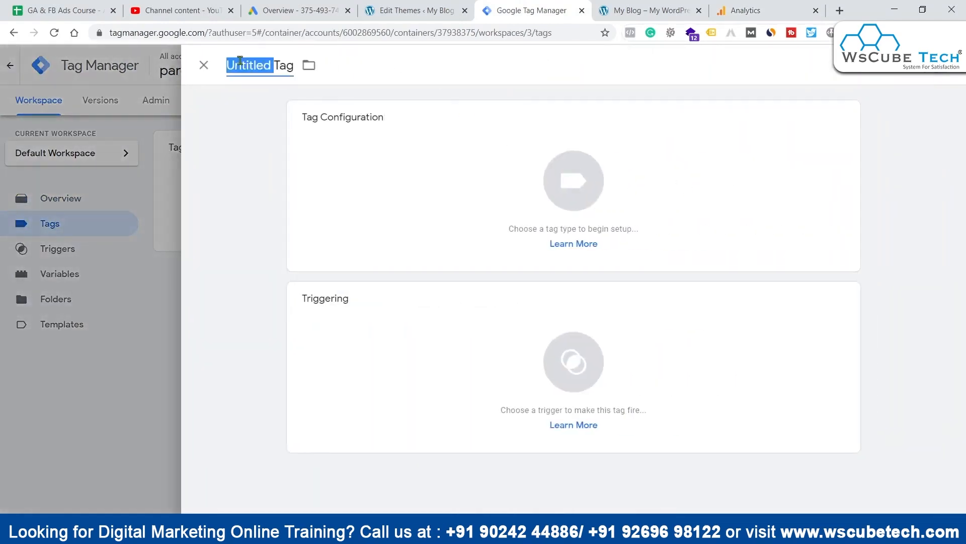
key("ctrl+a")
type("GA")
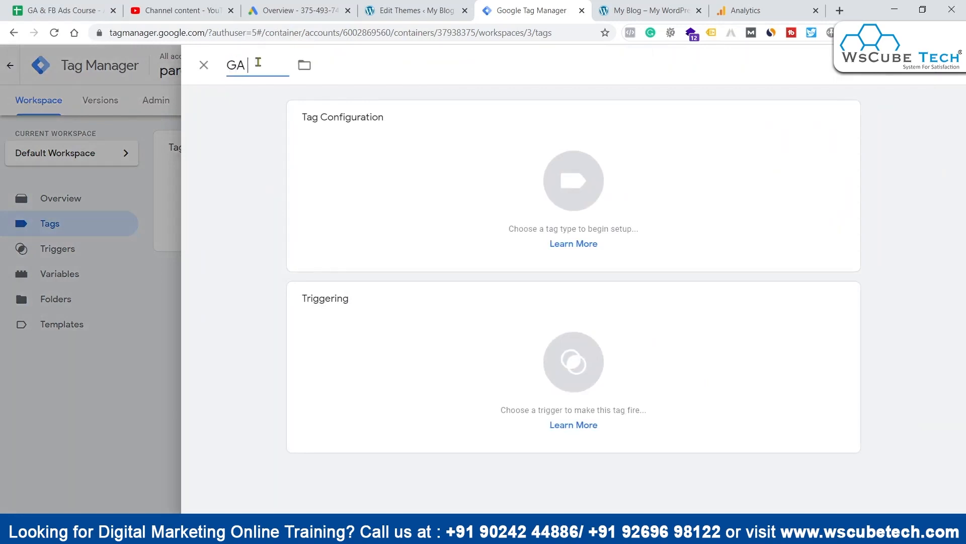
type(" - Universal analytics")
Step: Set the tag type to Google Analytics: Universal Analytics and start a new variable for its Google Analytics Settings
left_click(429, 153)
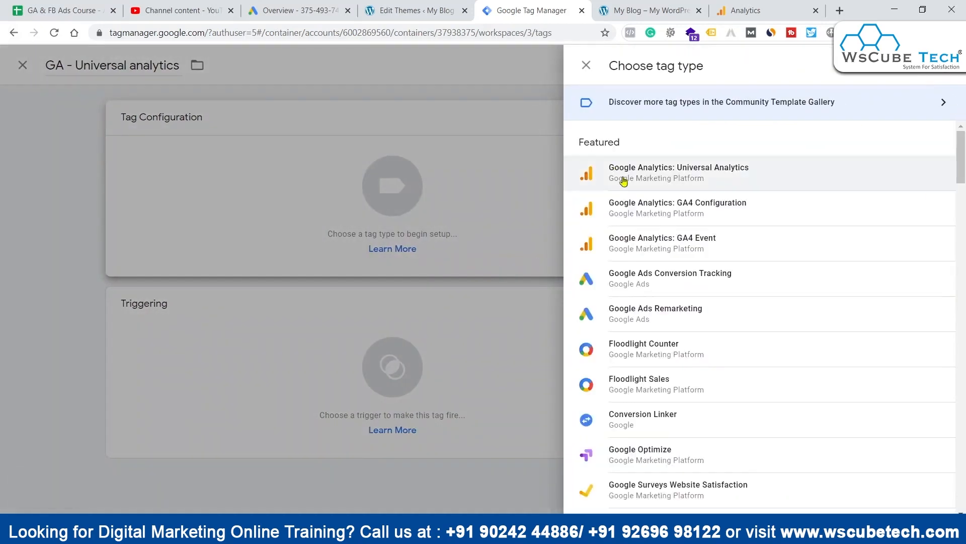
left_click(403, 296)
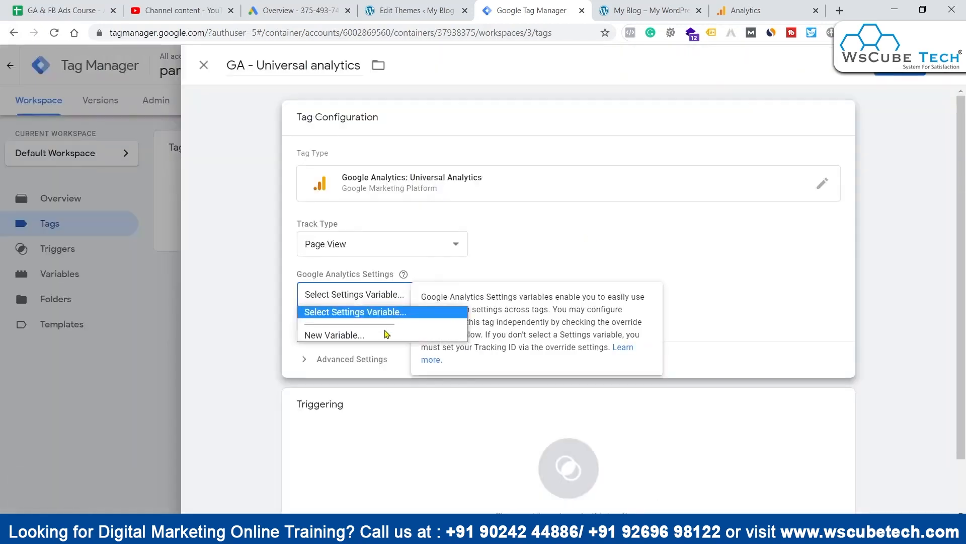
left_click(369, 335)
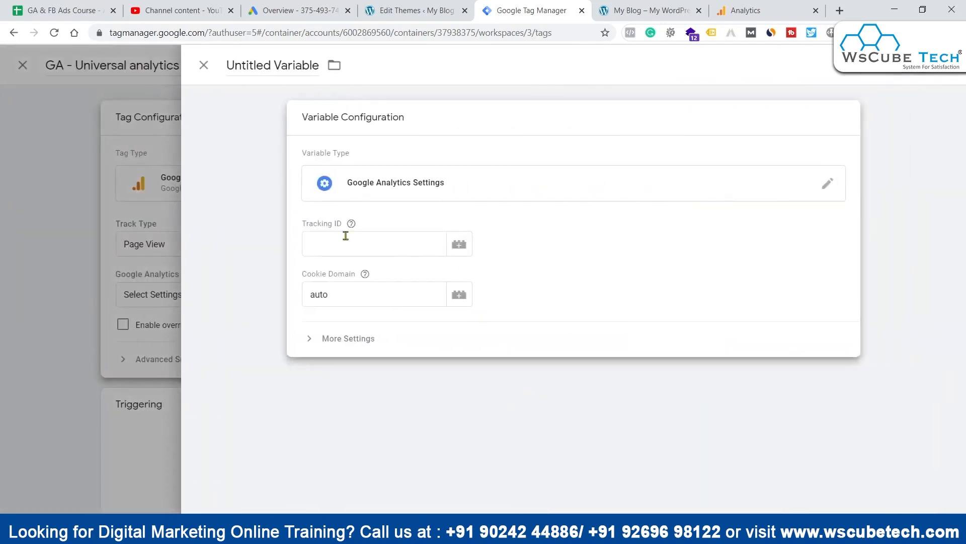
Step: Copy the Parcham Classes property's tracking ID from Google Analytics into the new settings variable's Tracking ID in Tag Manager
left_click(346, 236)
left_click(284, 10)
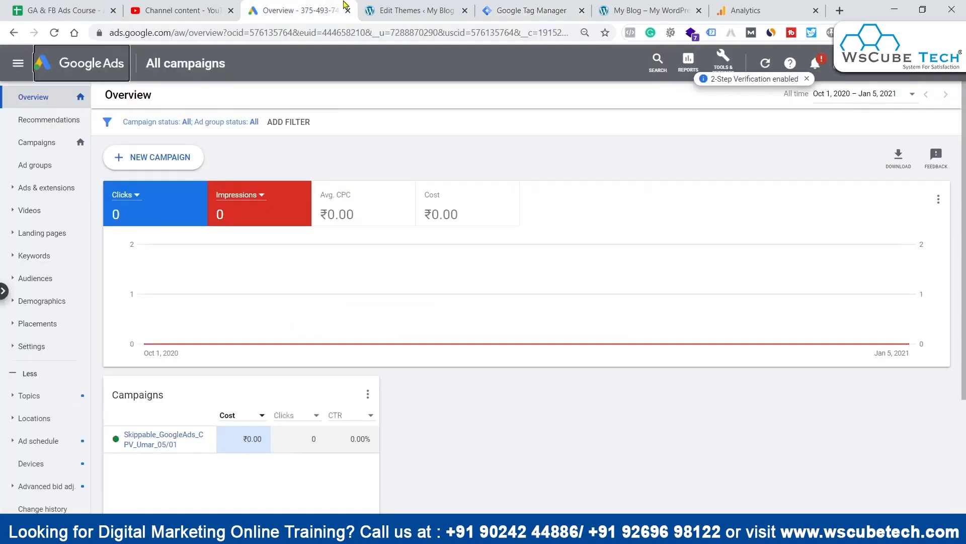
left_click(398, 10)
left_click(734, 10)
triple_click(305, 165)
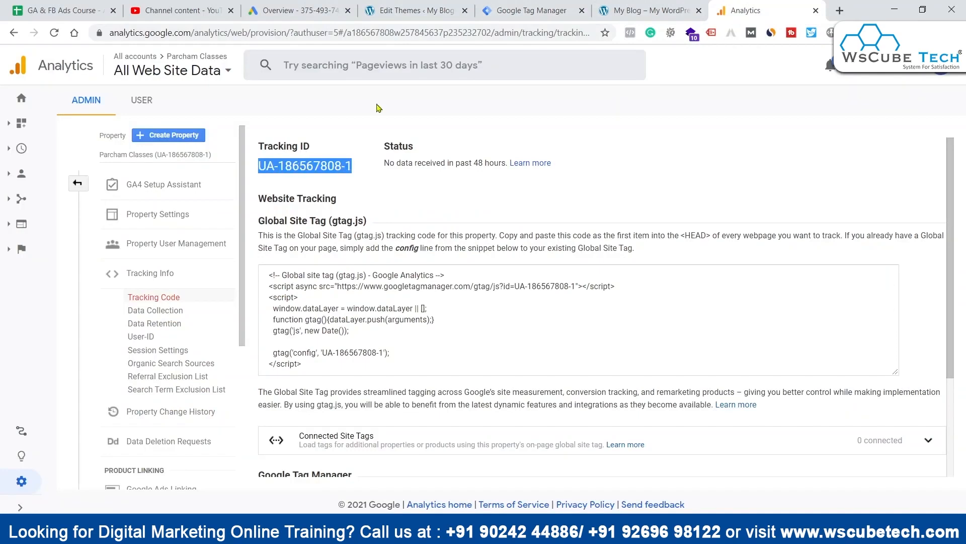
left_click(532, 10)
key("ctrl+v")
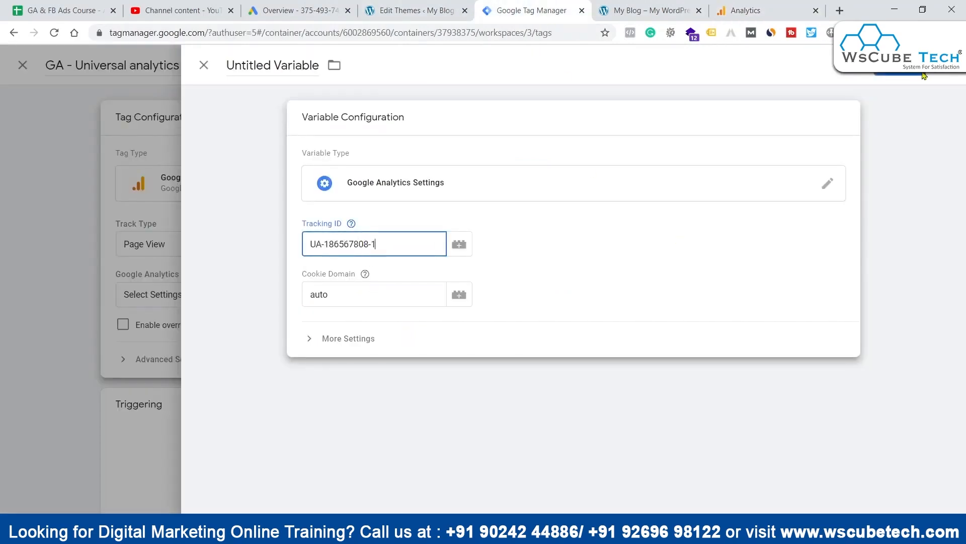
Step: Name the Google Analytics Settings variable "UA - Tracking Id" and save it for use in the tag
left_click(272, 64)
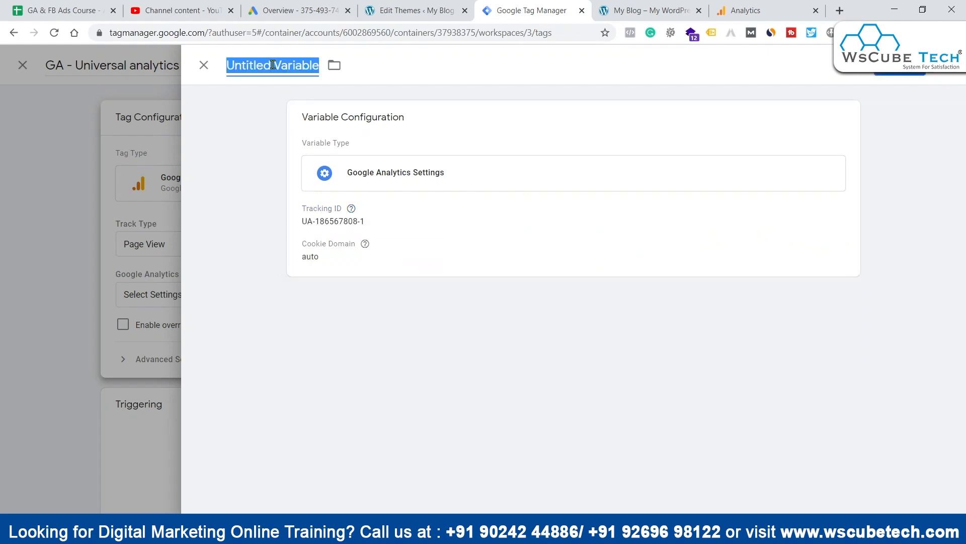
type("Uni")
key("BackSpace")
type("UA -")
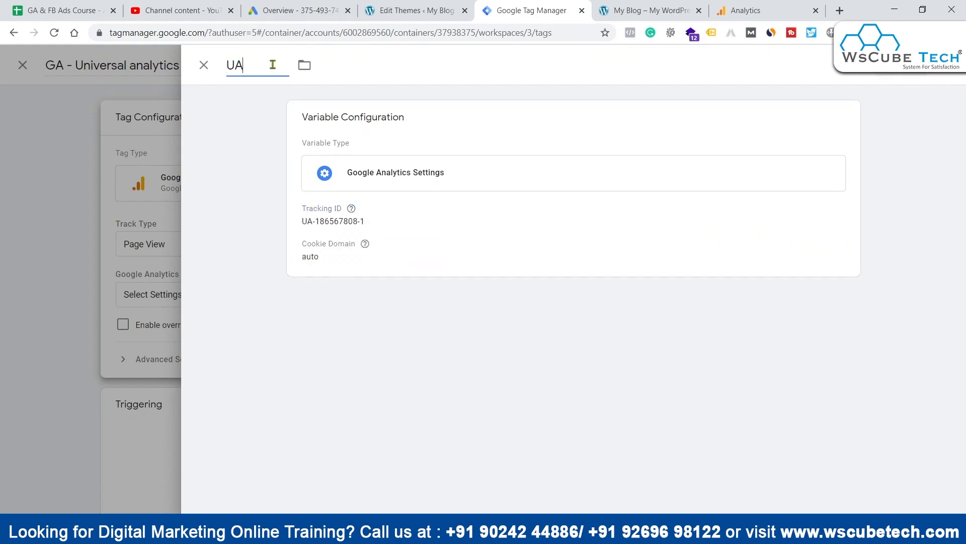
type(" Tracking Id")
left_click(888, 69)
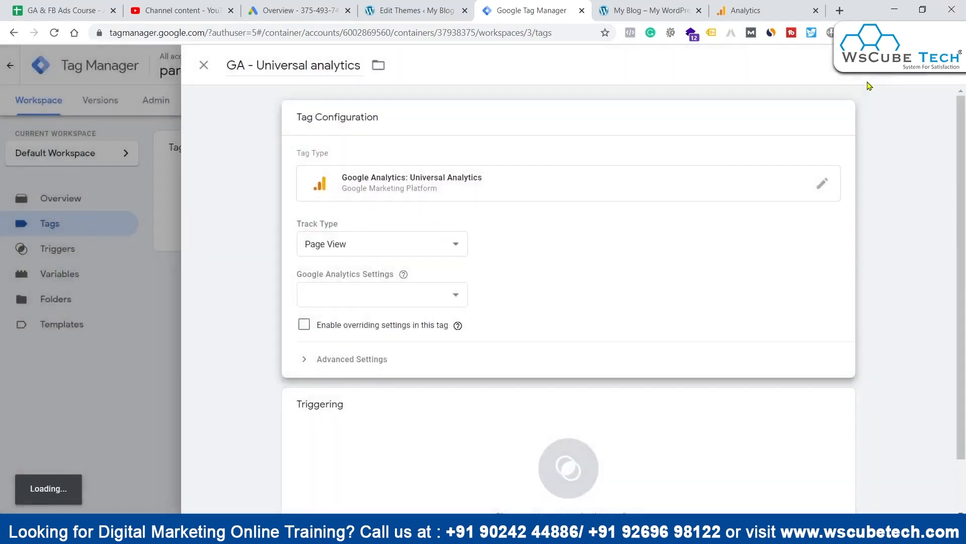
Step: Add the All Pages trigger to the "GA - Universal analytics" tag and save the tag
left_click(886, 73)
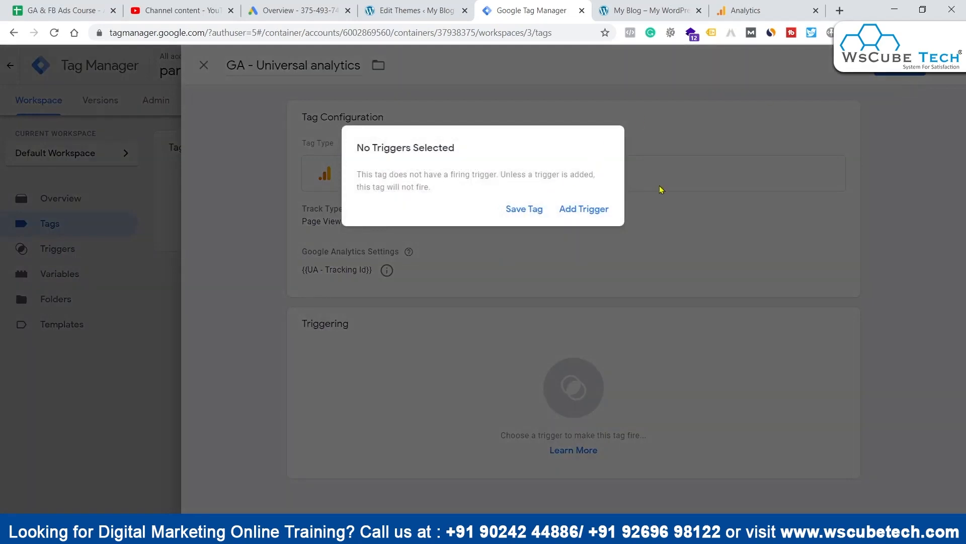
left_click(593, 210)
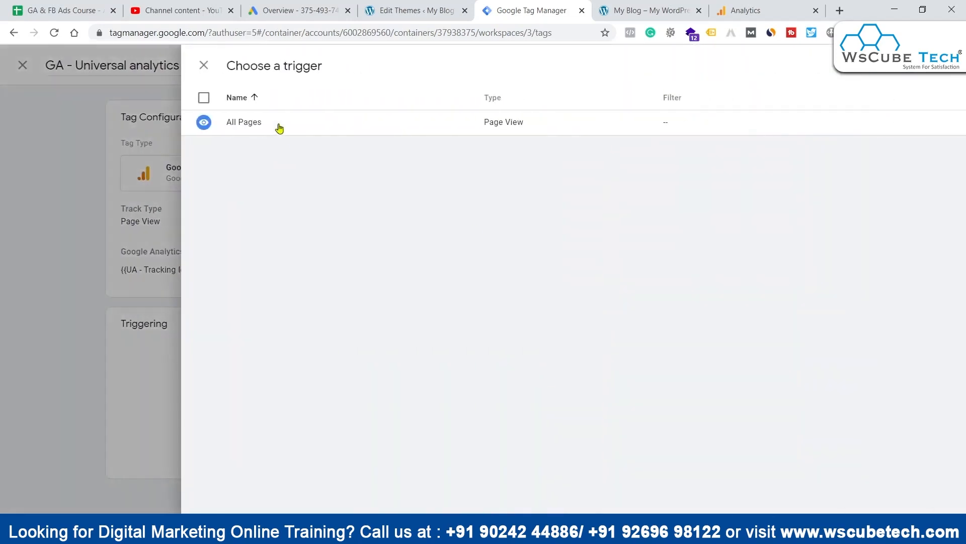
left_click(280, 129)
left_click(906, 76)
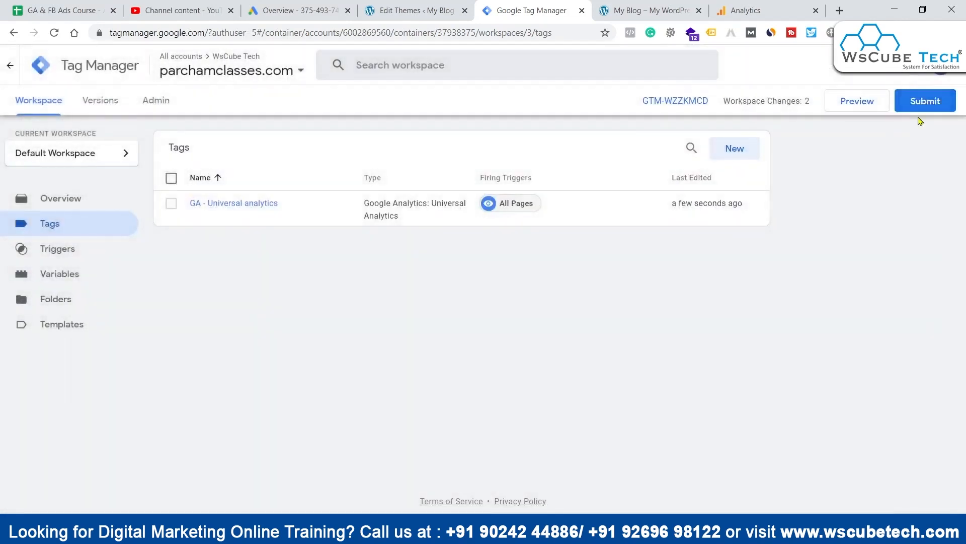
Step: Submit and publish the workspace changes as a new container version without a name or description
left_click(921, 101)
left_click(920, 68)
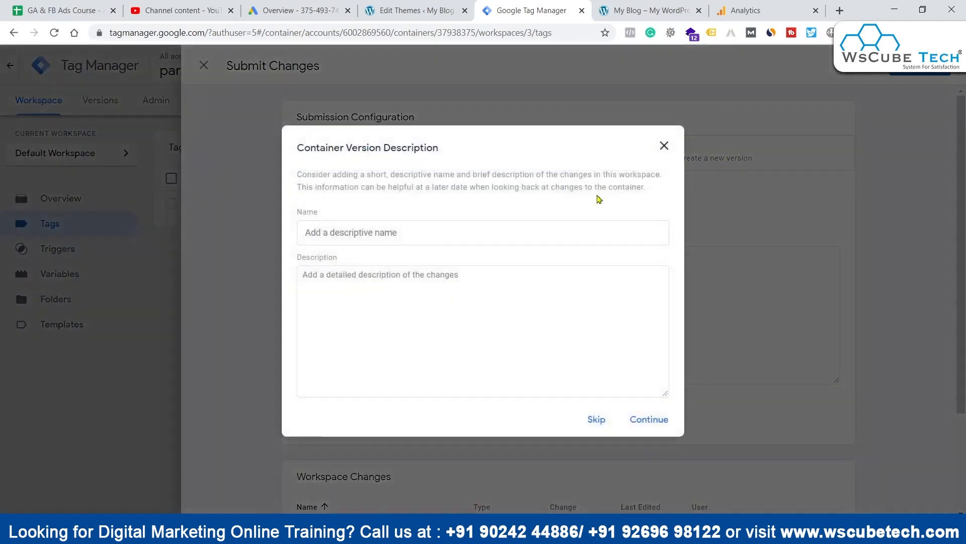
left_click(651, 420)
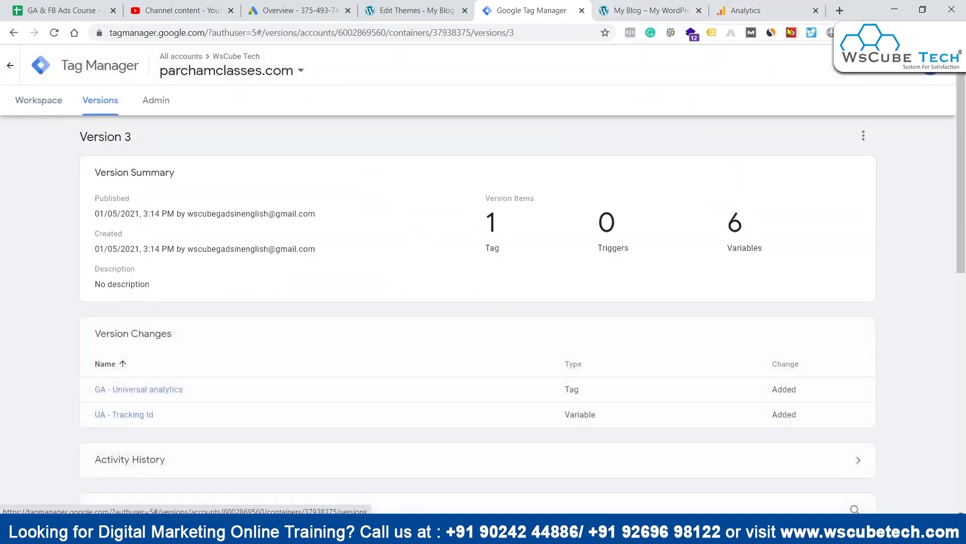
Step: Switch to the parchamclasses.com site, reload it and examine its installed tags with Google Tag Assistant
left_click(685, 6)
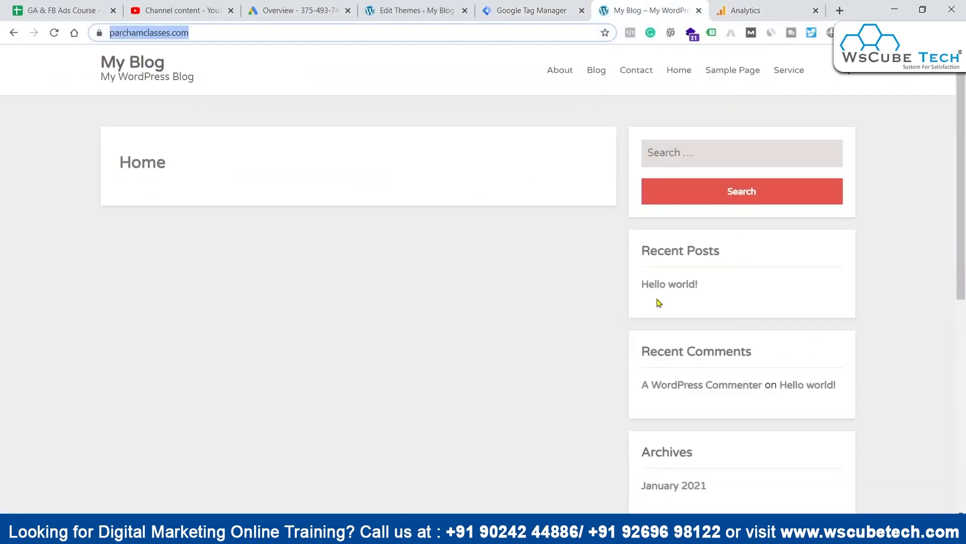
key("Return")
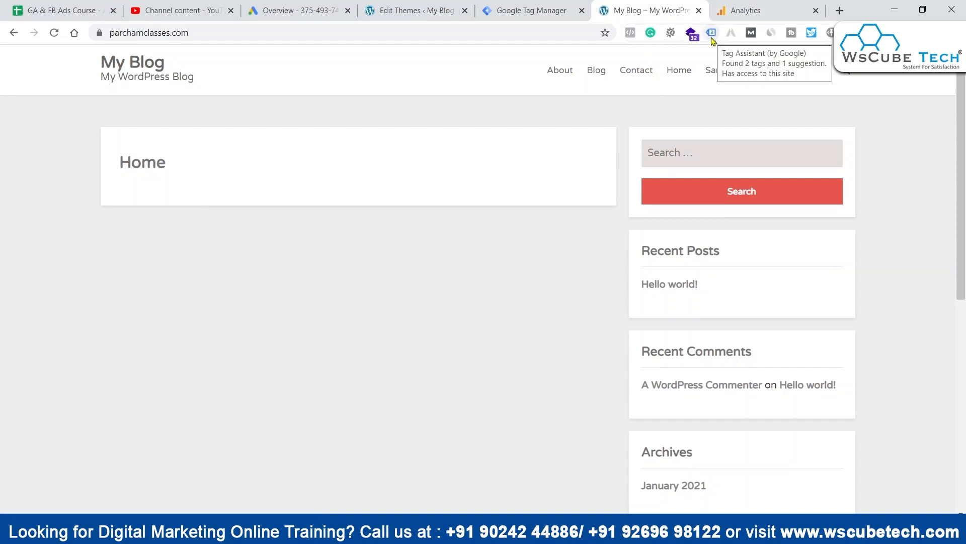
left_click(711, 33)
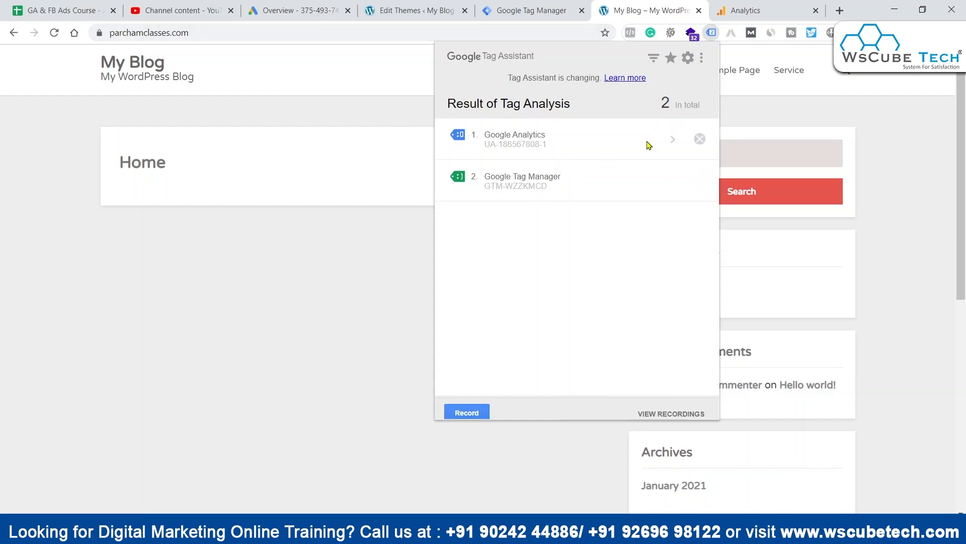
Step: Switch to Google Ads and change to the wscube gads Google account
left_click(317, 9)
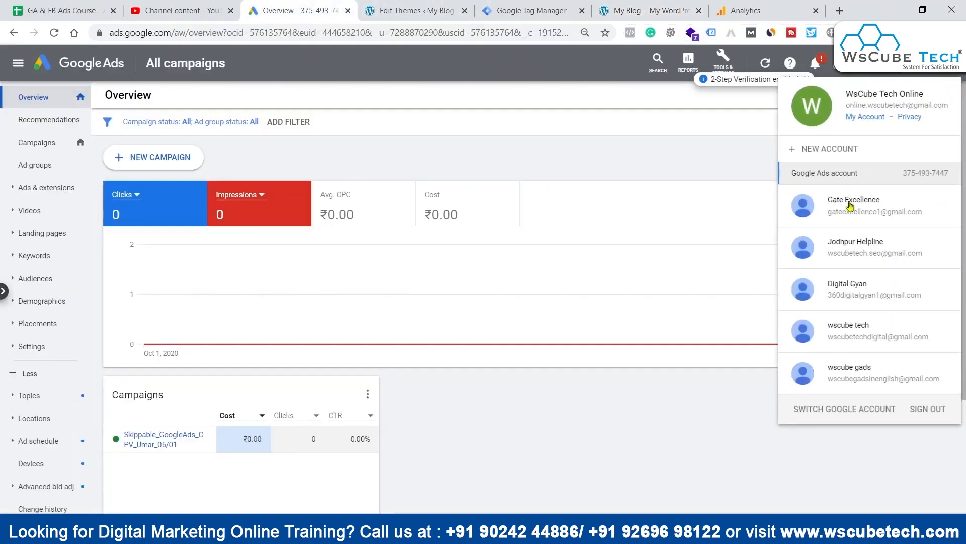
left_click(859, 374)
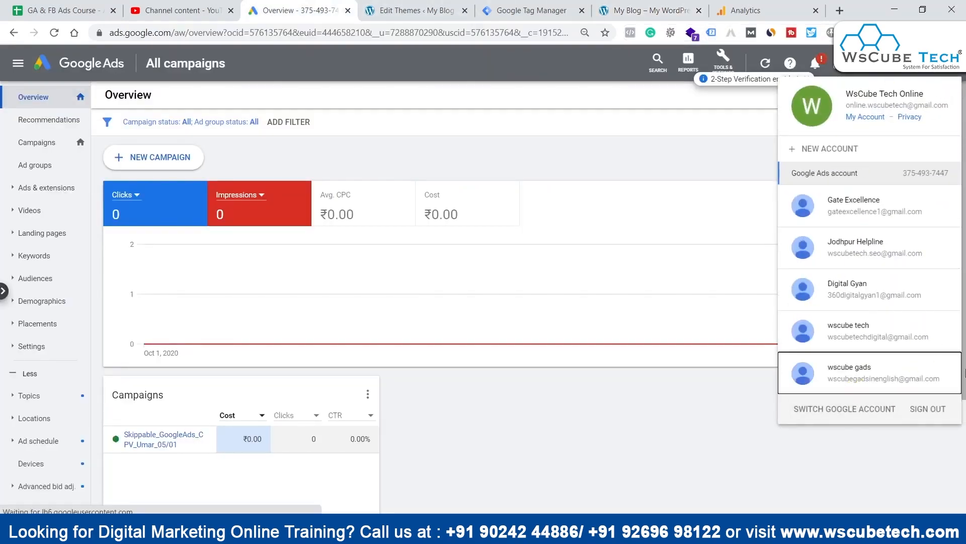
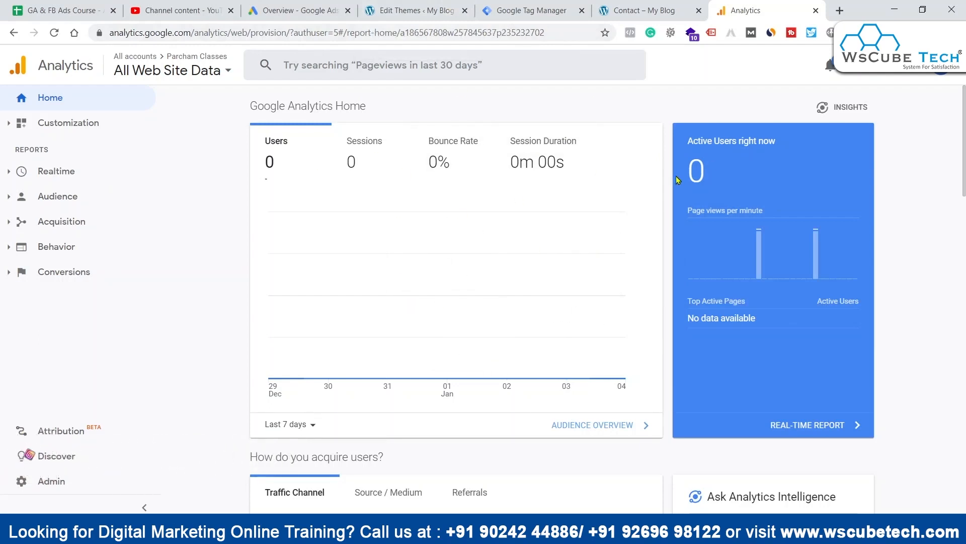
Step: Open the Data Collection settings in the tracking info of the Parcham Classes property's administration
left_click(76, 481)
scroll(211, 402, "down", 5)
left_click(76, 483)
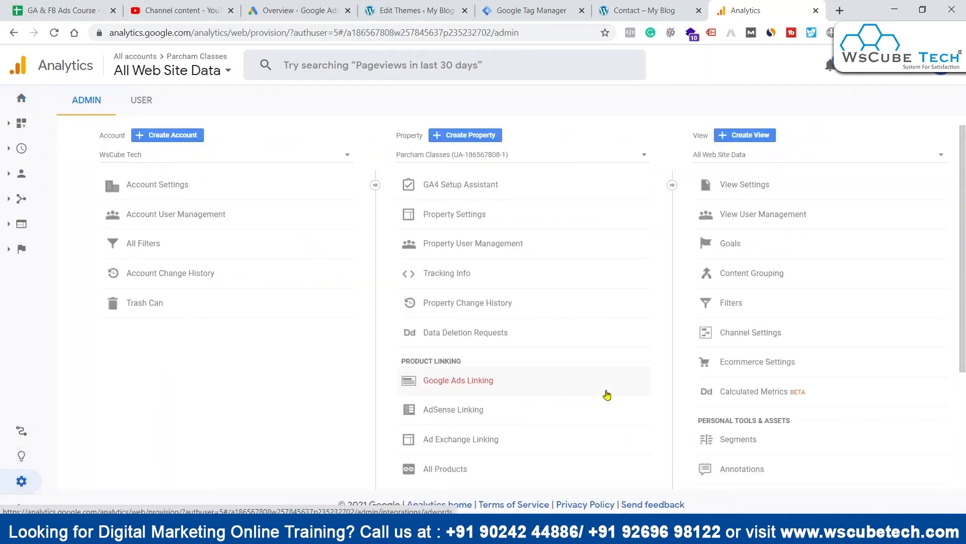
scroll(579, 343, "down", 1)
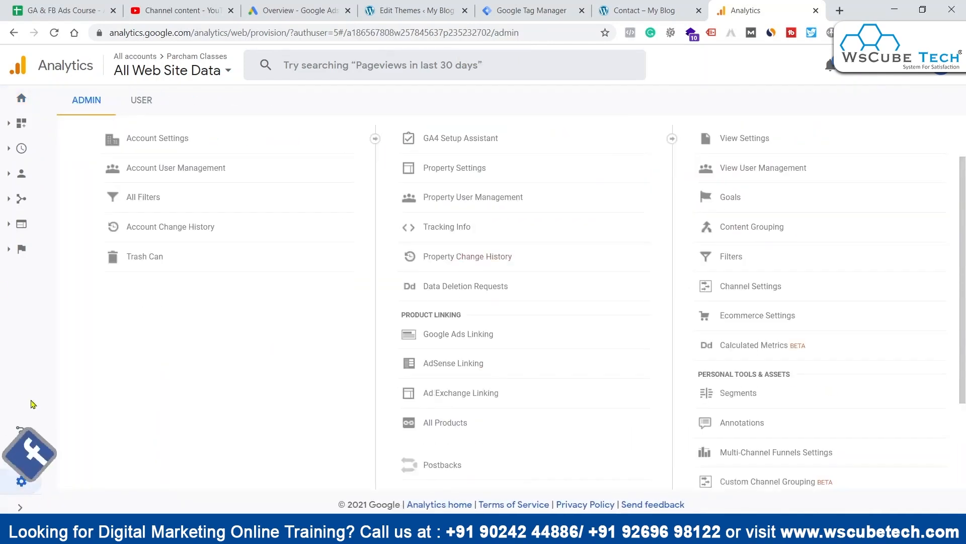
left_click(431, 226)
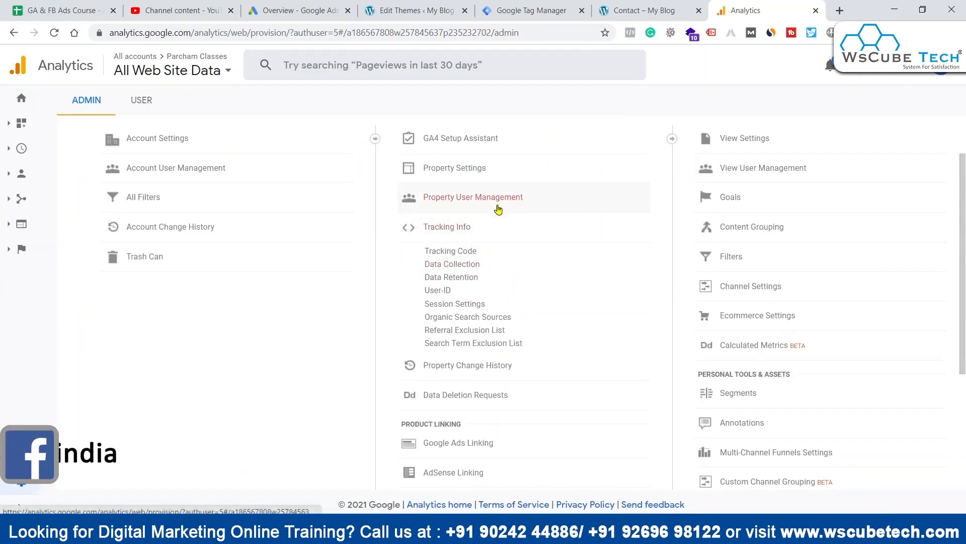
left_click(462, 263)
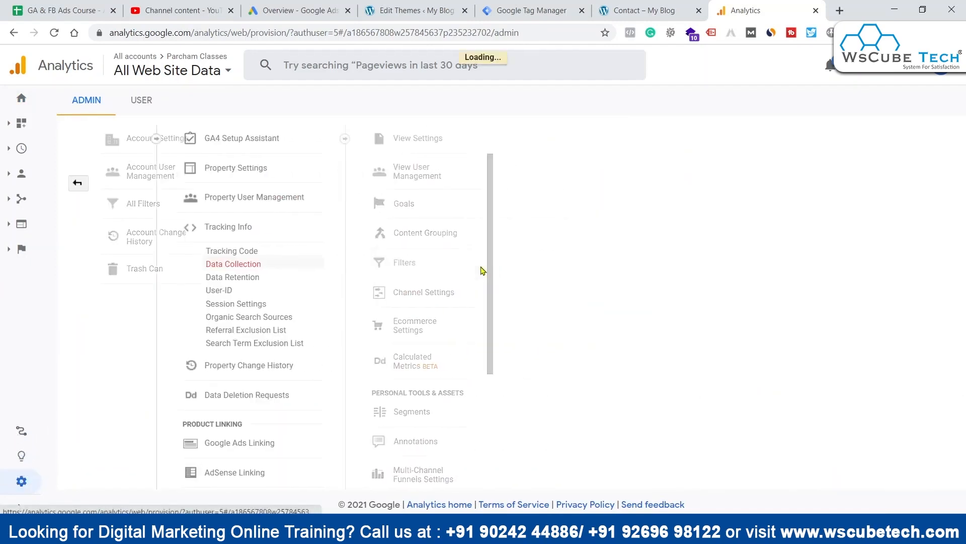
Step: Turn on Remarketing and Advertising Reporting Features for the property and save the data collection settings
scroll(352, 252, "down", 3)
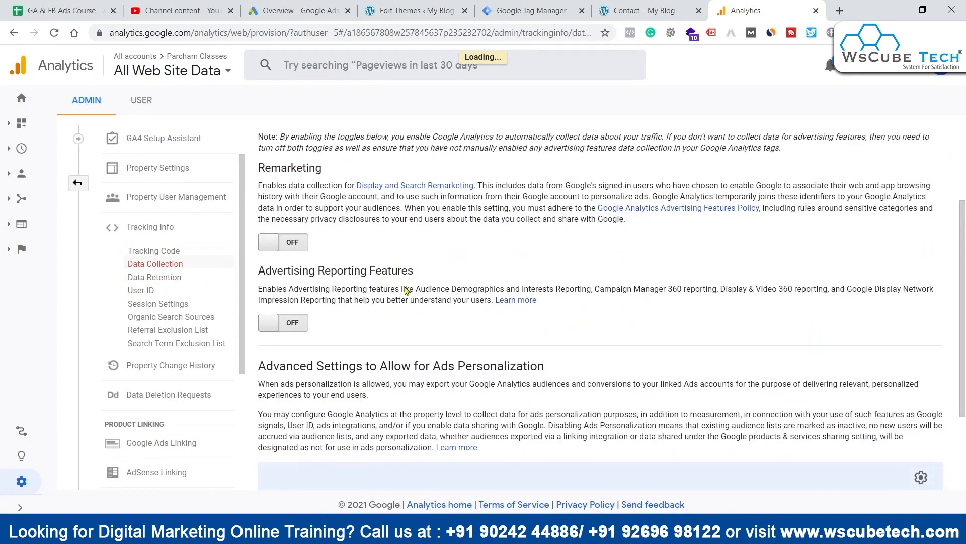
left_click(296, 245)
left_click(292, 325)
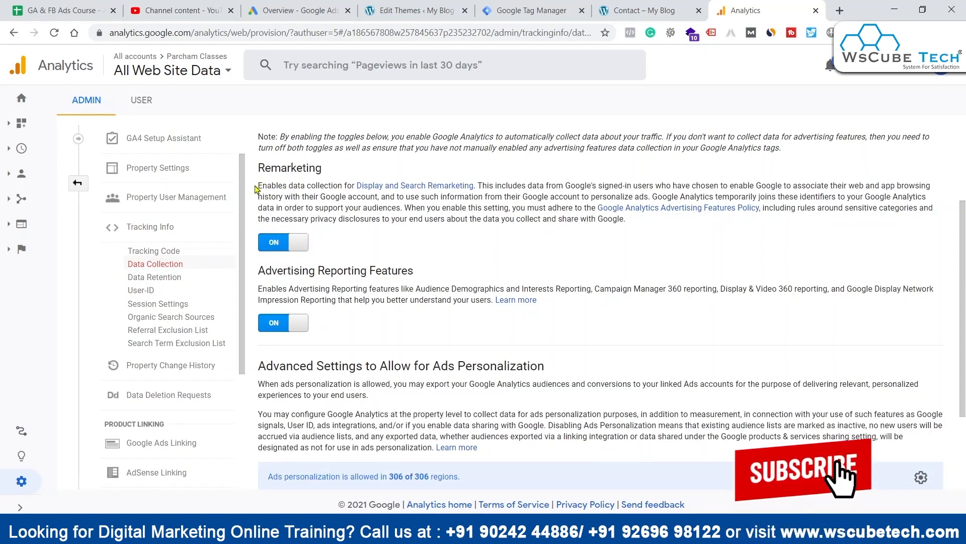
left_click_drag(259, 186, 274, 186)
left_click(275, 186)
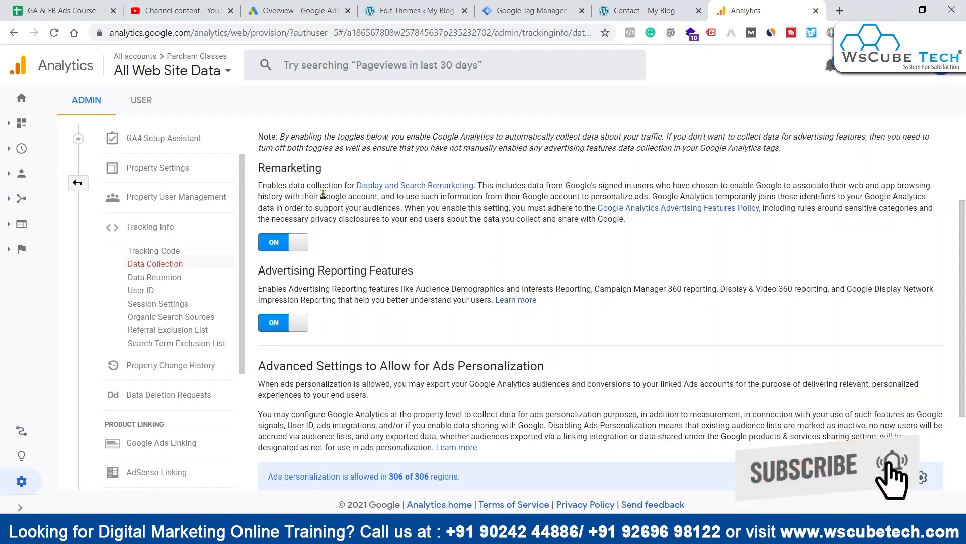
scroll(474, 277, "down", 3)
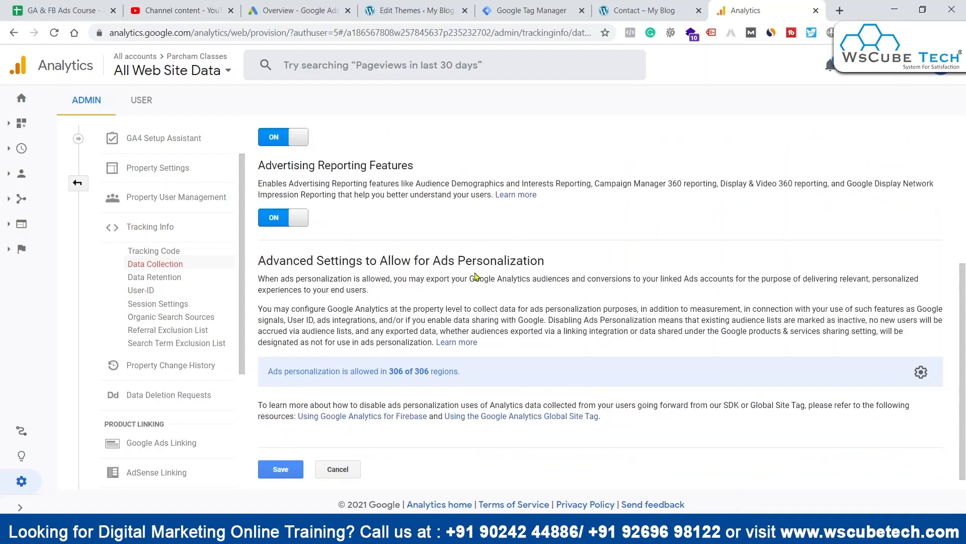
left_click(271, 454)
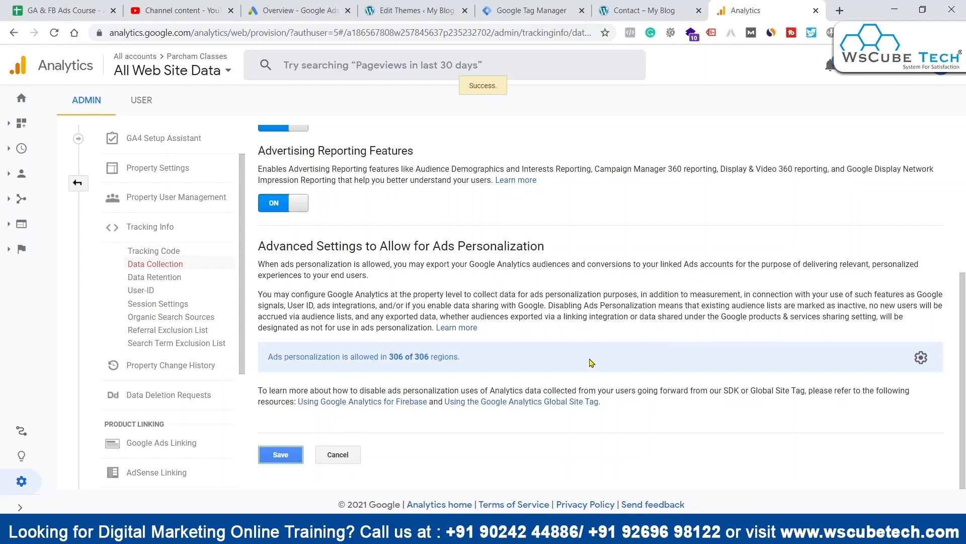
Step: Return to the property administration, open the Audiences definitions and complete the Enable Remarketing stage for the first audience
left_click(76, 182)
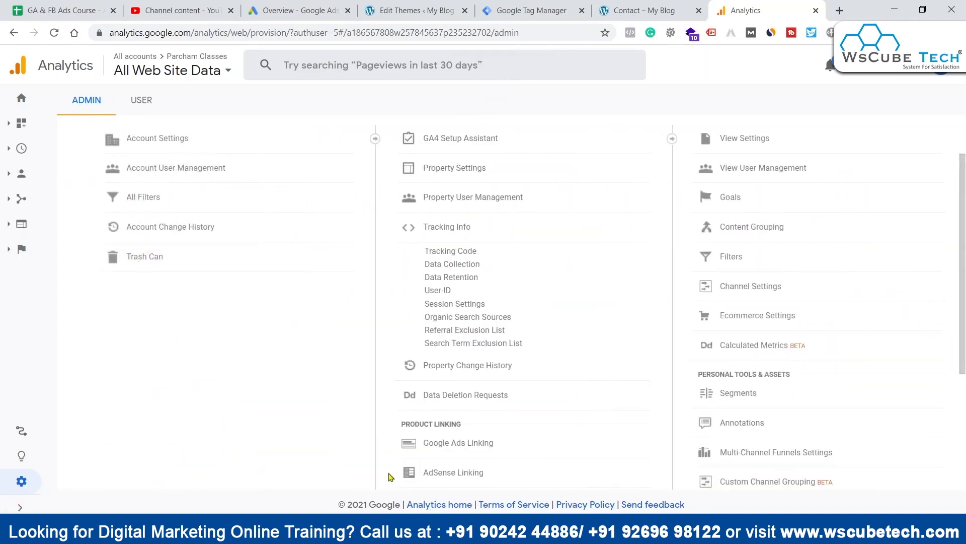
left_click(458, 227)
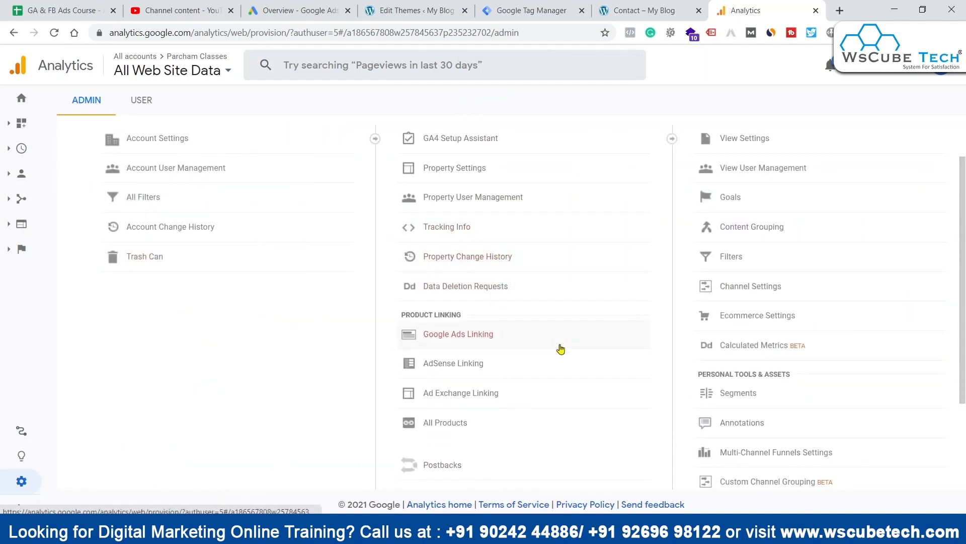
scroll(571, 358, "down", 3)
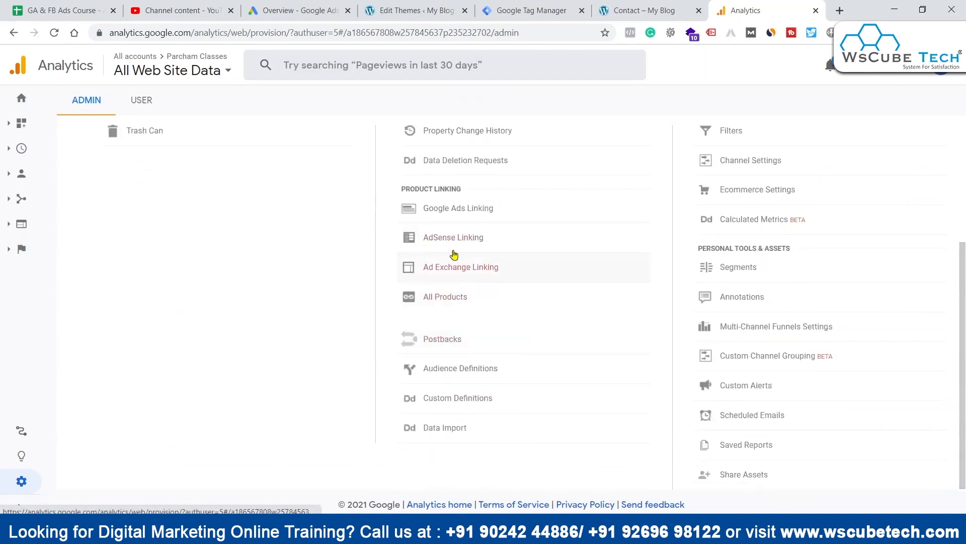
left_click(474, 371)
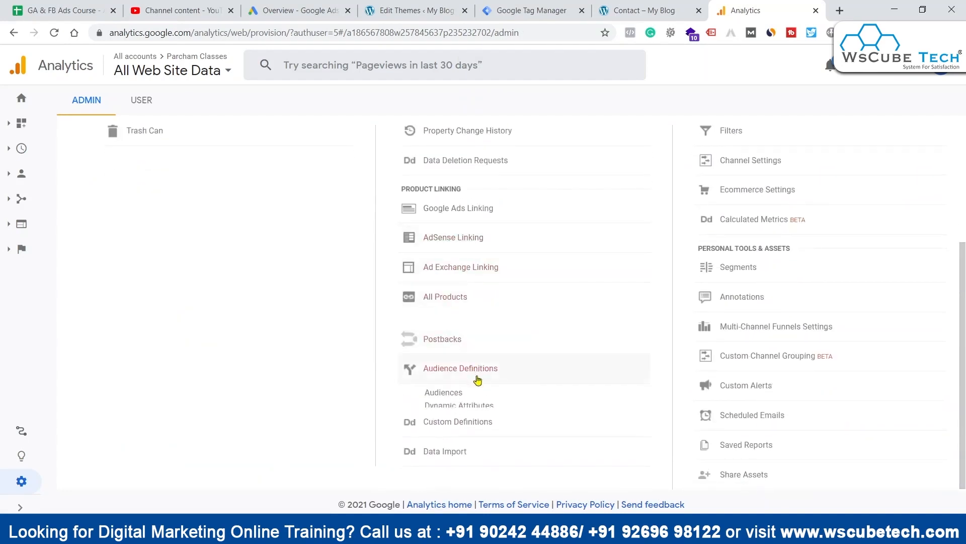
left_click(447, 393)
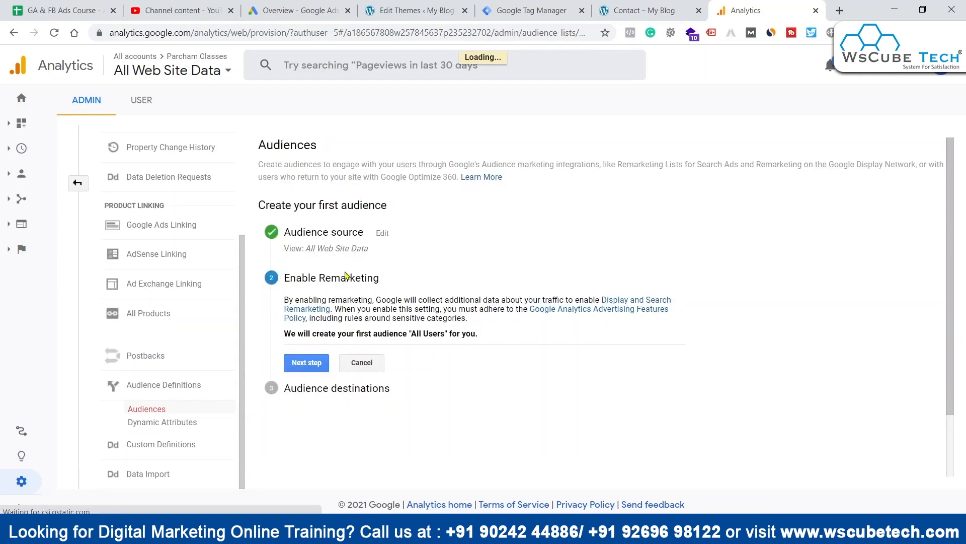
left_click(297, 365)
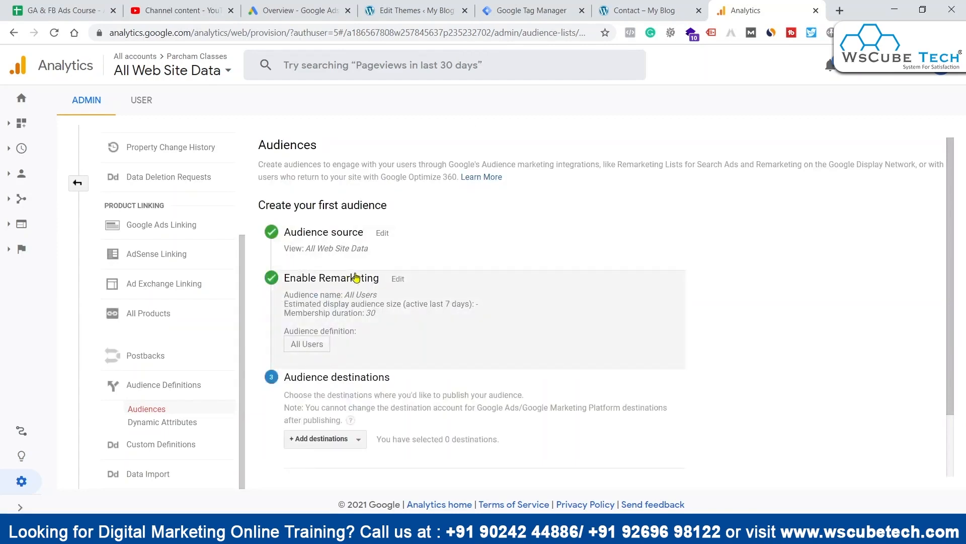
Step: Add the linked Google Ads account and the Parcham Classes Analytics property as destinations for the All Users audience
scroll(455, 357, "down", 2)
left_click(325, 363)
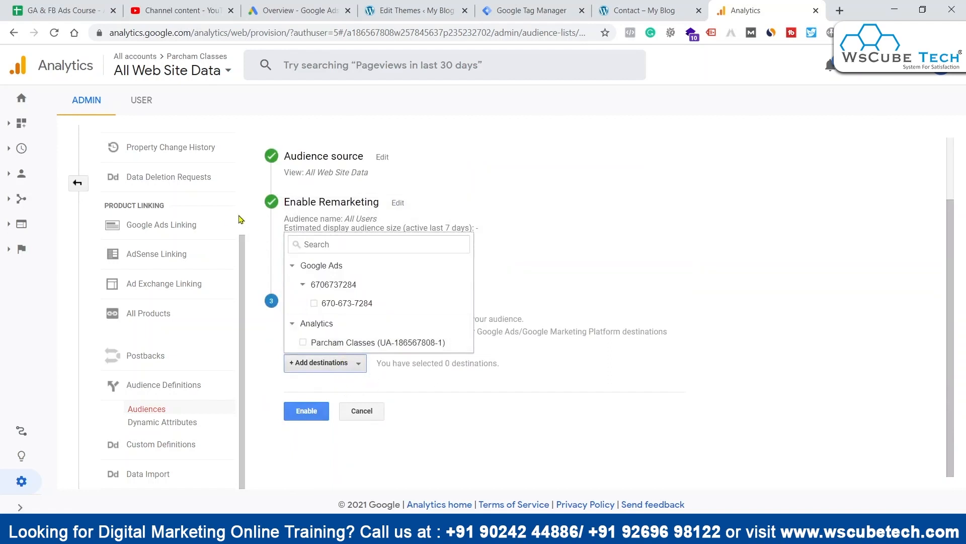
left_click(304, 342)
left_click(315, 302)
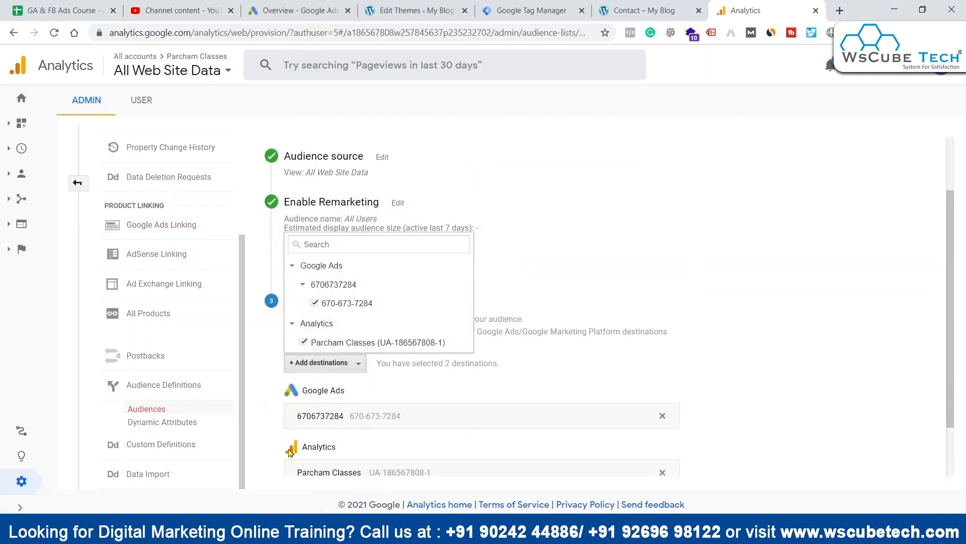
left_click(338, 426)
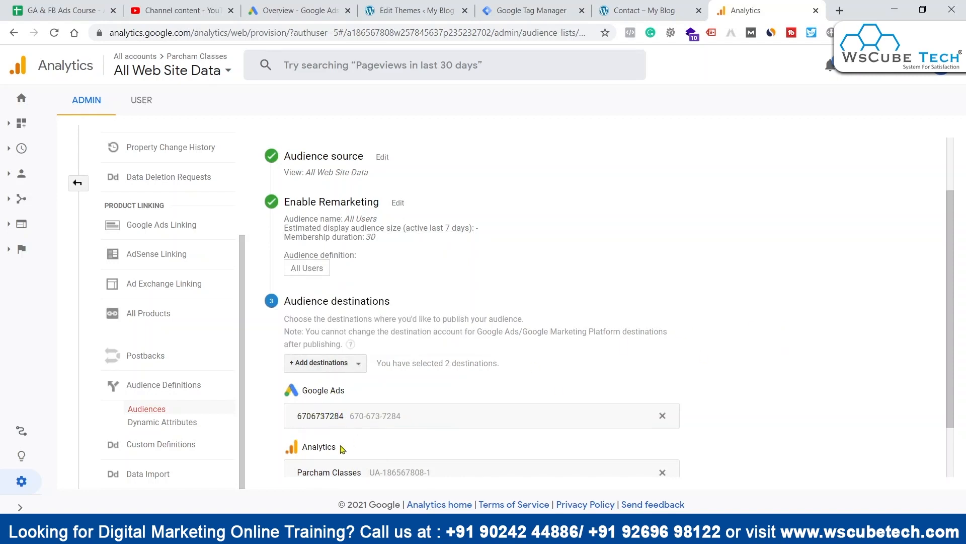
Step: Compare the destination with the account open in Google Ads, enable the All Users audience in Analytics and return to the audience list
left_click(290, 5)
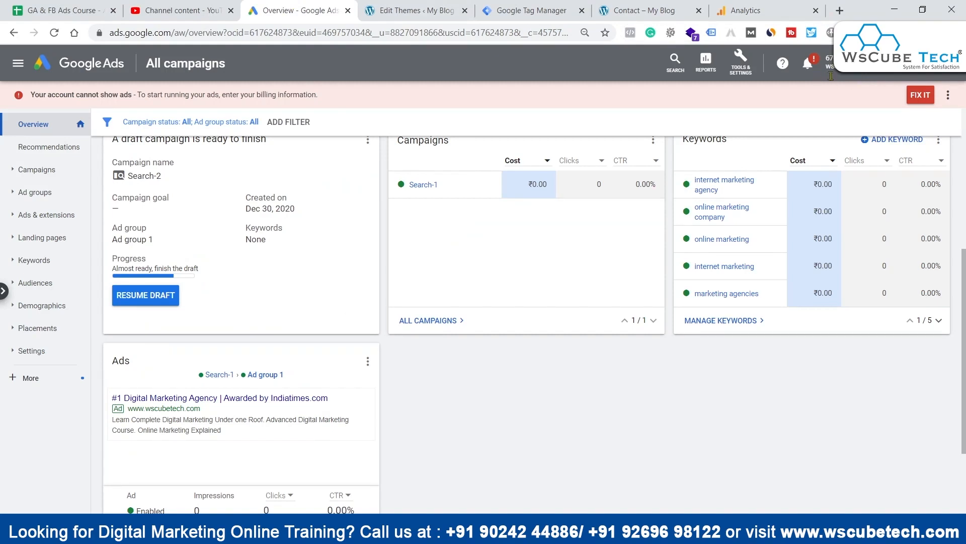
left_click(764, 6)
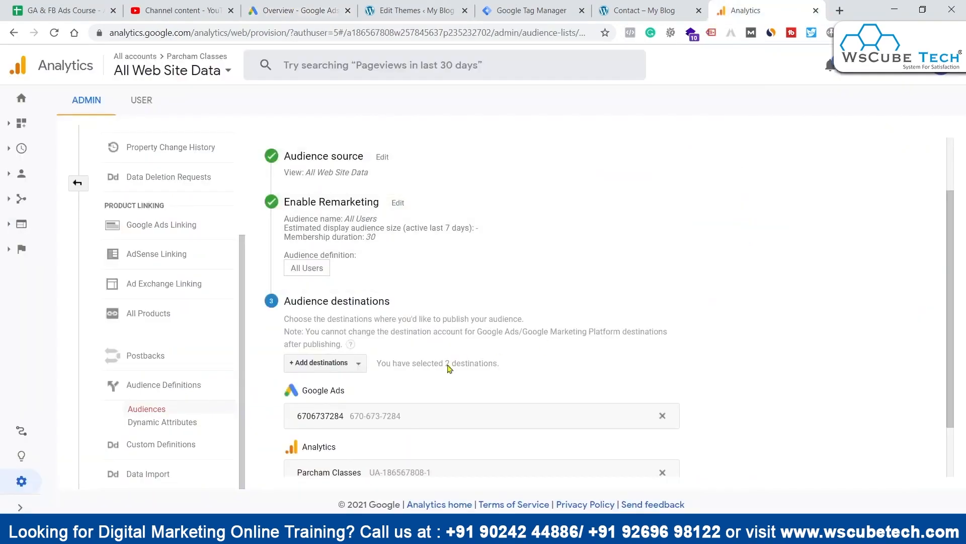
scroll(354, 271, "down", 1)
scroll(354, 271, "down", 1)
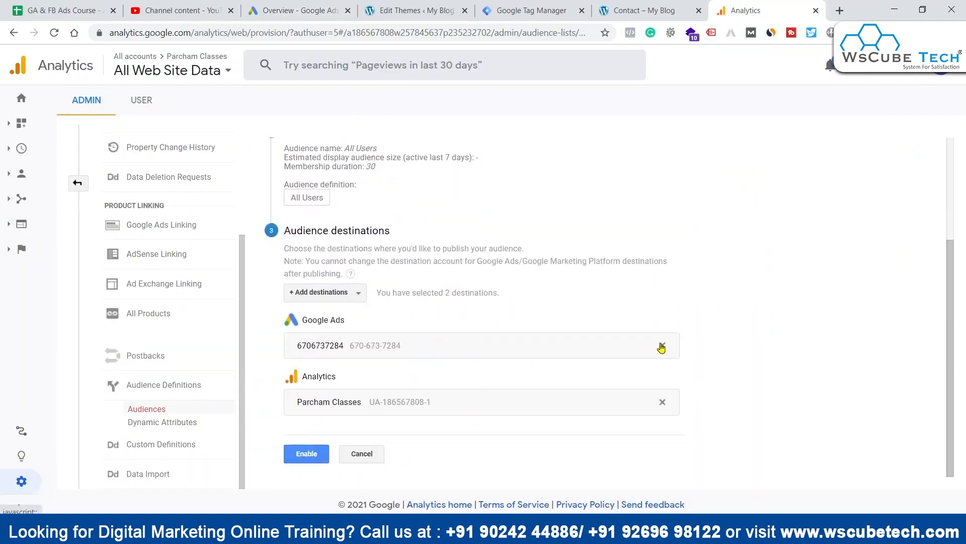
left_click(307, 453)
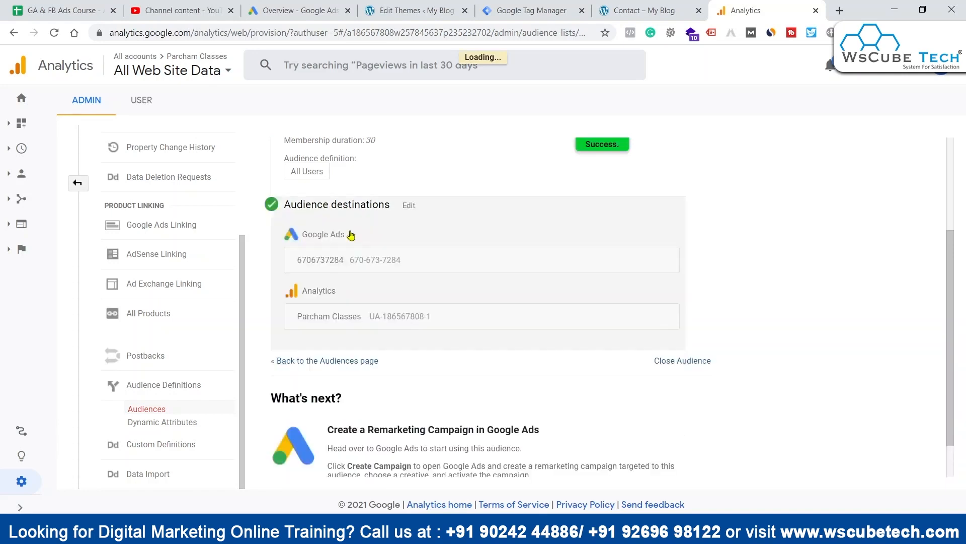
scroll(434, 393, "up", 3)
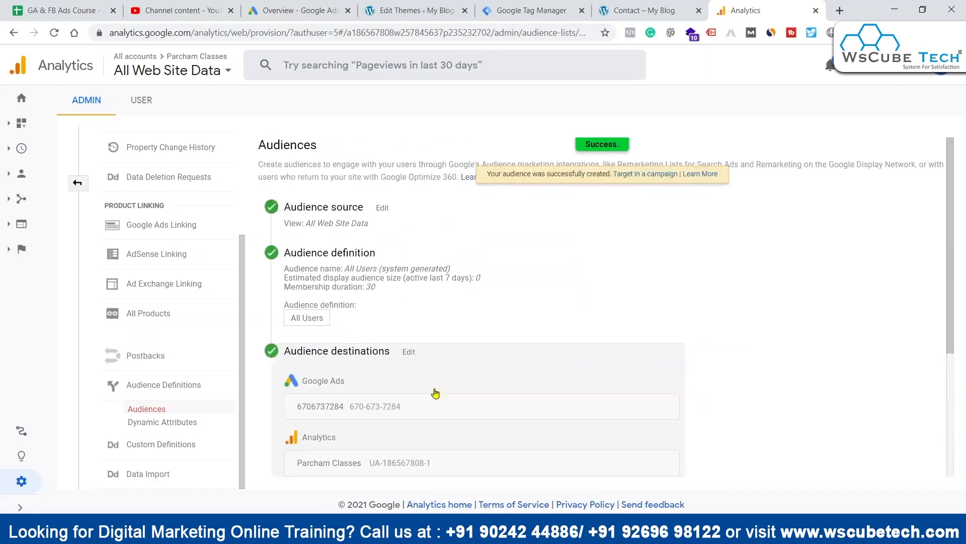
scroll(438, 389, "down", 4)
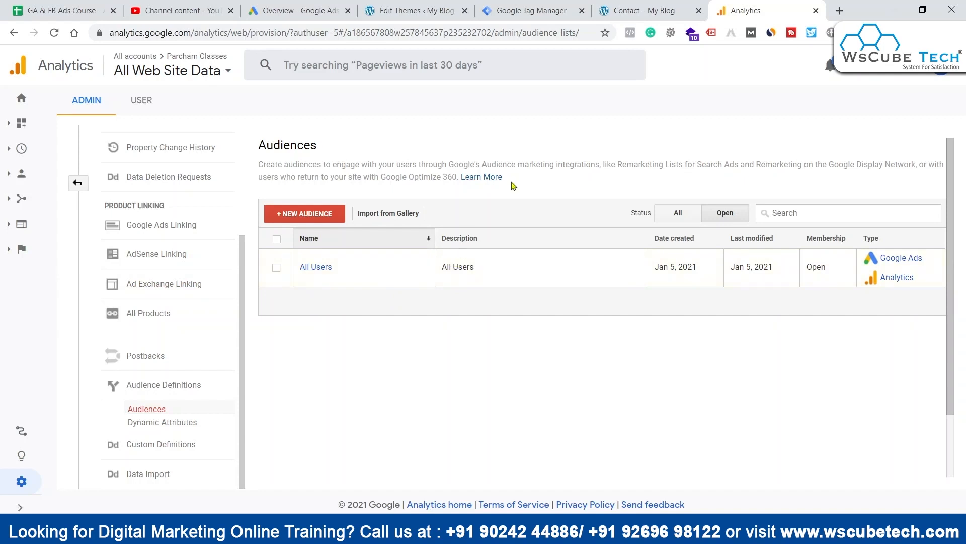
Step: Switch to the Contact page of parchamclasses.com and examine its content and the domain and path in its URL
left_click(590, 6)
left_click(679, 6)
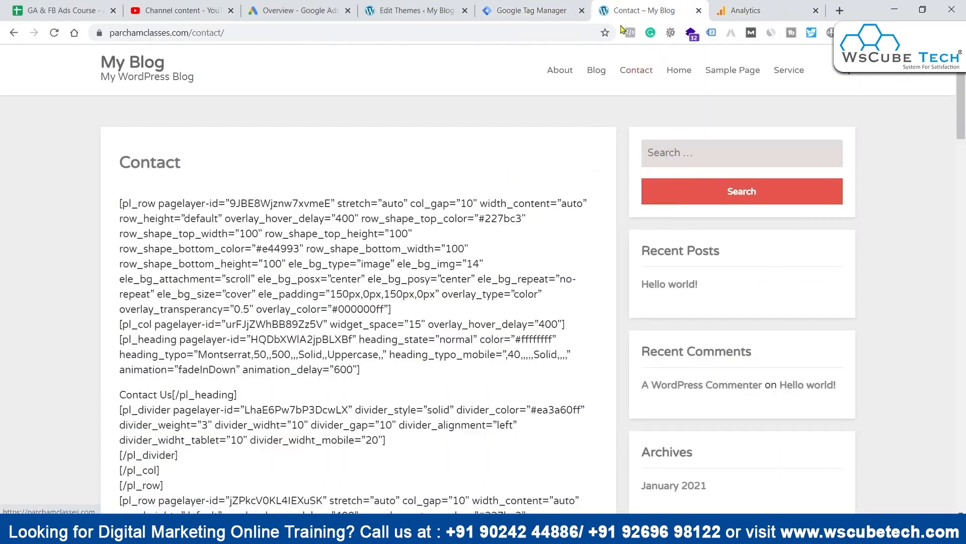
scroll(500, 133, "down", 20)
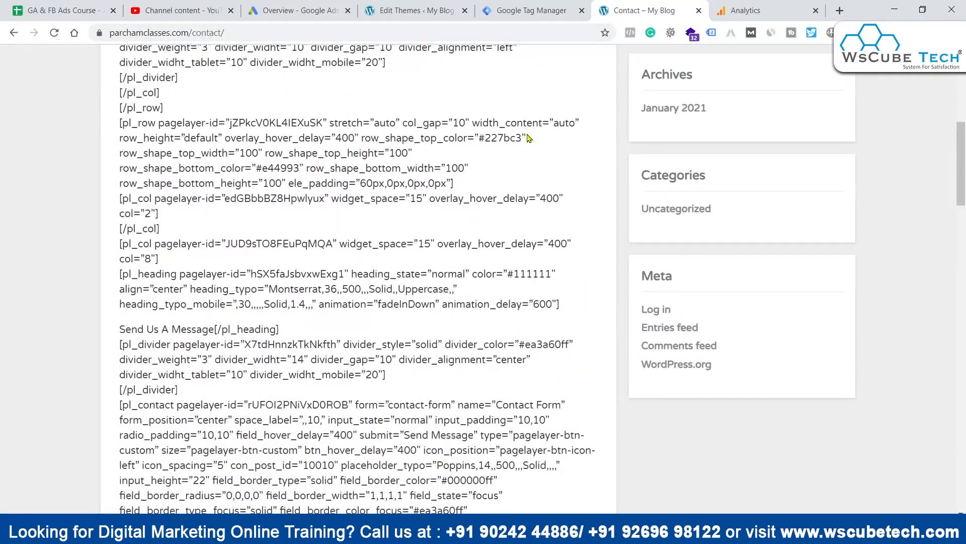
scroll(603, 262, "down", 3)
scroll(602, 262, "up", 20)
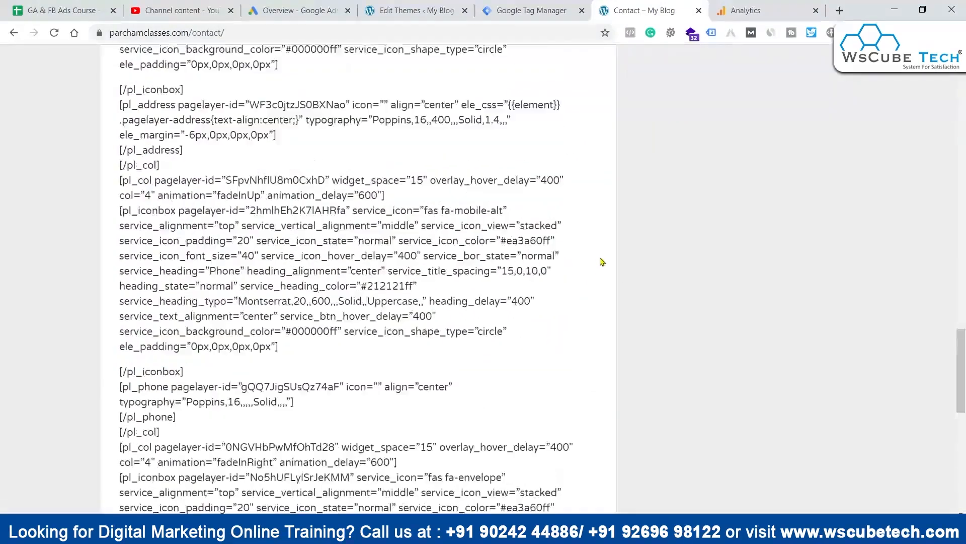
scroll(600, 260, "up", 2)
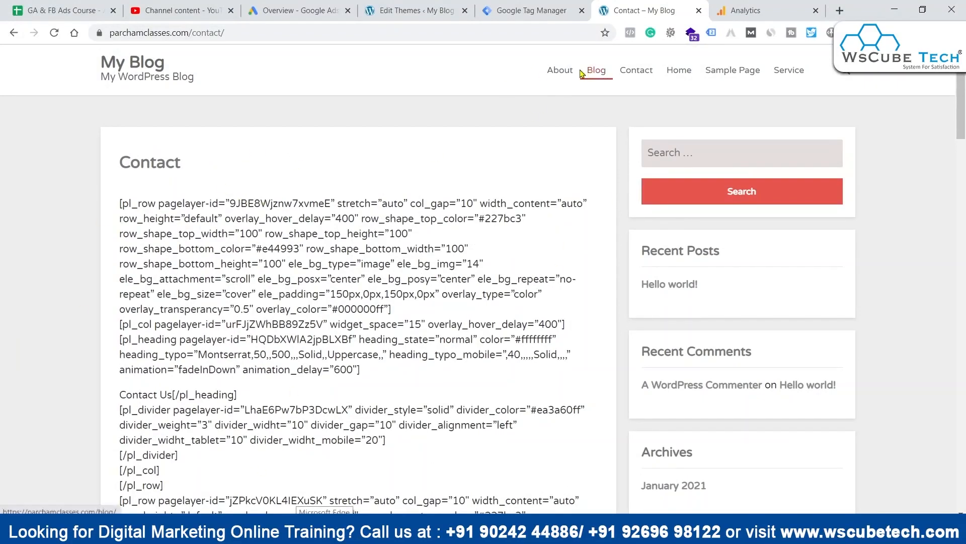
left_click(304, 31)
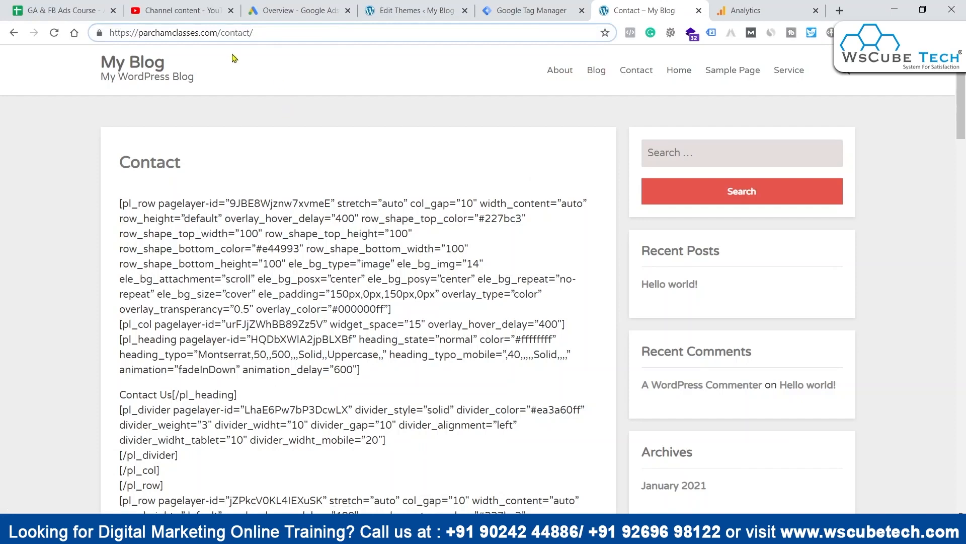
triple_click(233, 36)
left_click(286, 31)
left_click_drag(222, 31, 296, 31)
left_click(322, 36)
left_click_drag(201, 36, 287, 33)
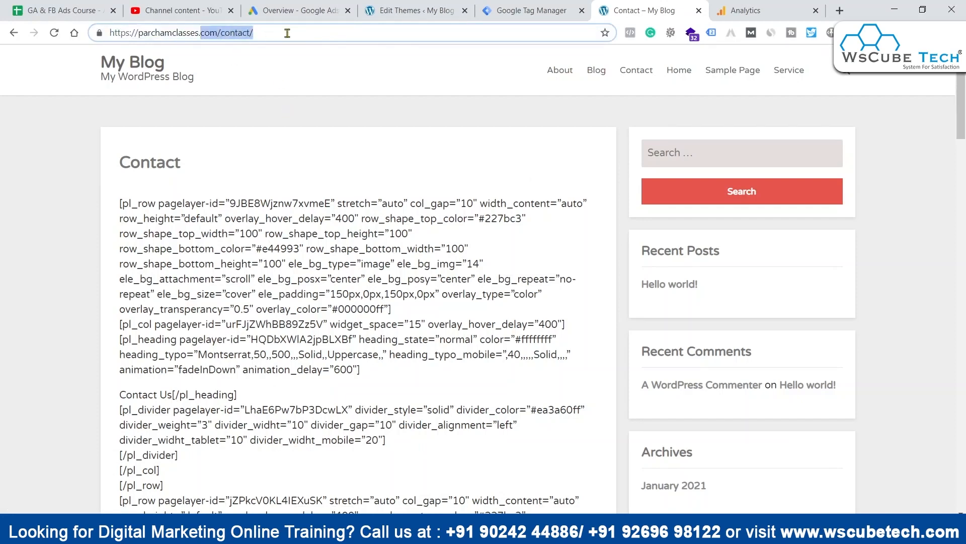
left_click(344, 35)
Step: Switch to Analytics, start a new audience and open the Conditions settings in the Audience Builder
left_click(811, 5)
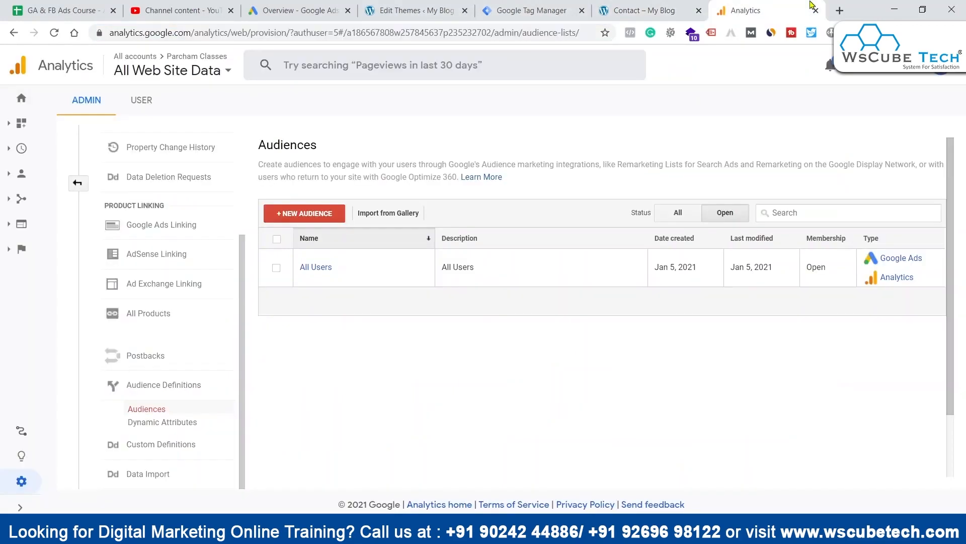
left_click(322, 213)
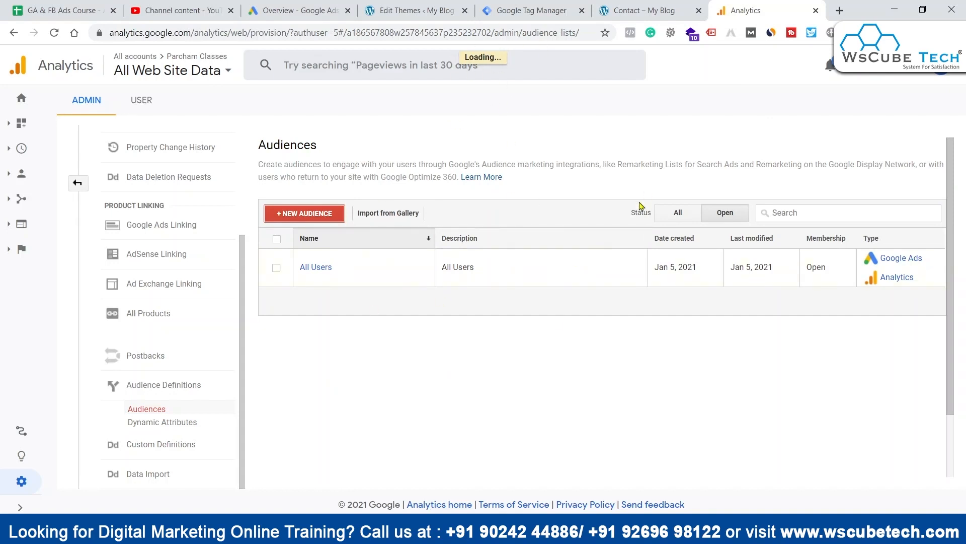
left_click(314, 277)
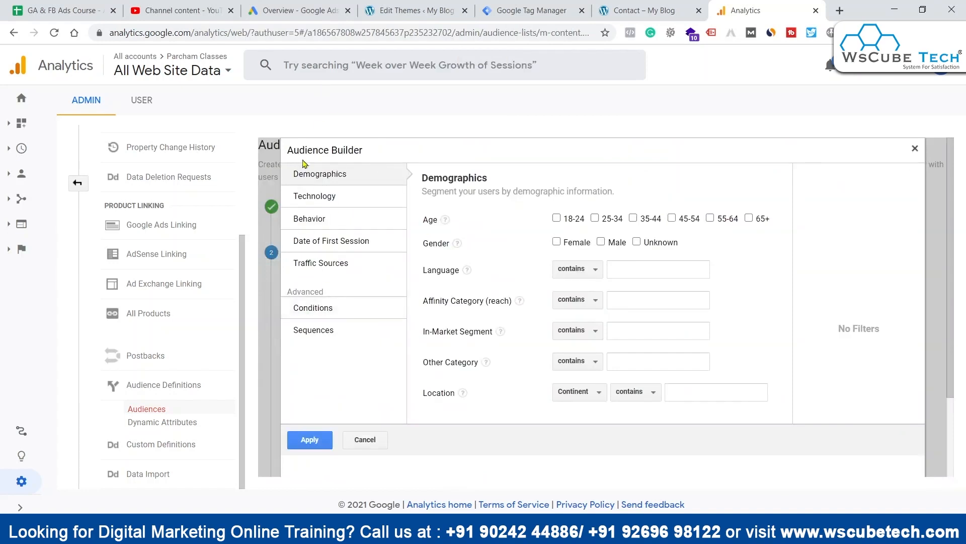
left_click(321, 314)
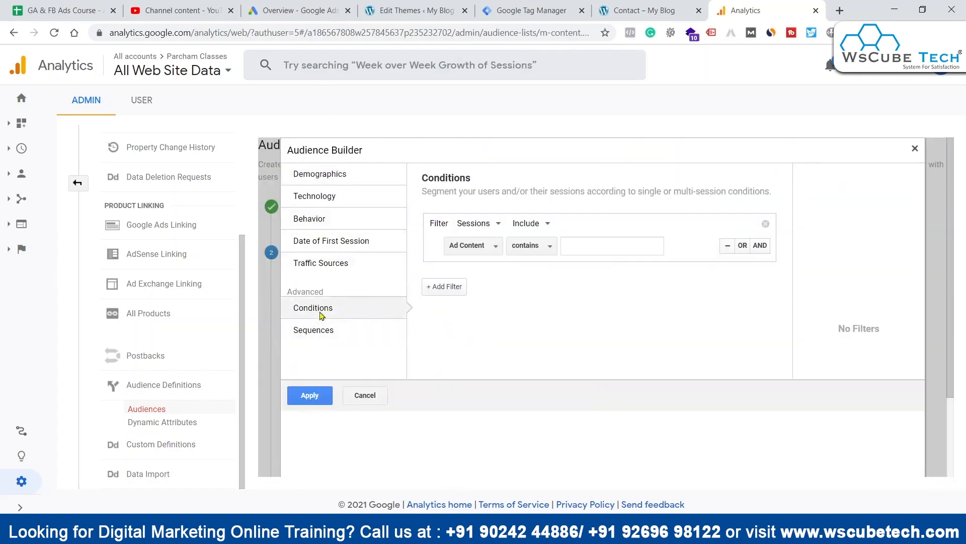
Step: Define the audience with the condition Page contains "/contact/" and apply it
left_click(476, 245)
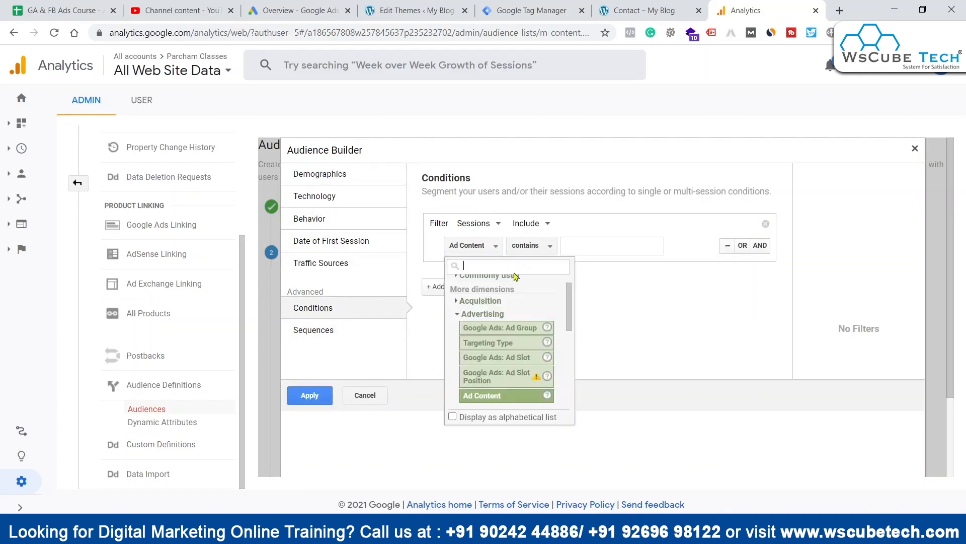
type("page")
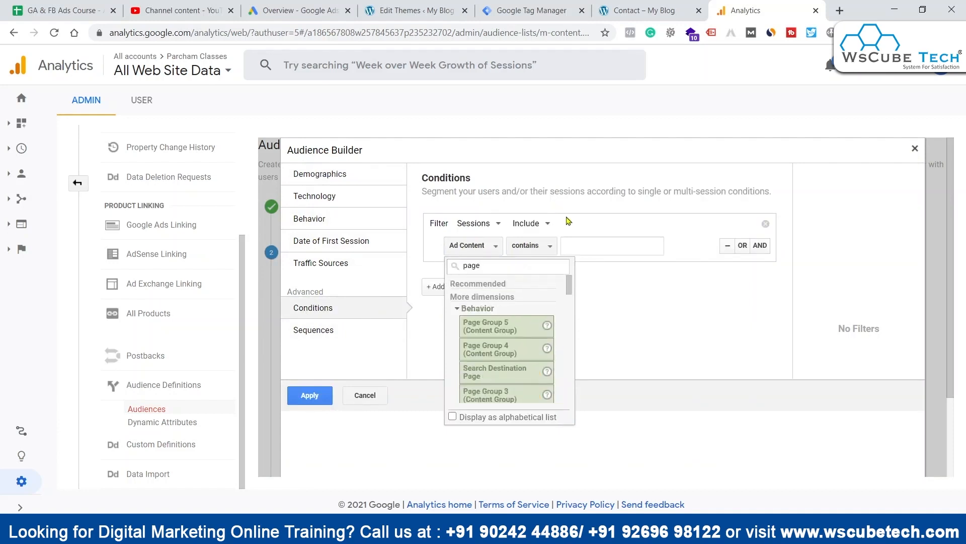
scroll(541, 327, "down", 2)
scroll(537, 310, "down", 5)
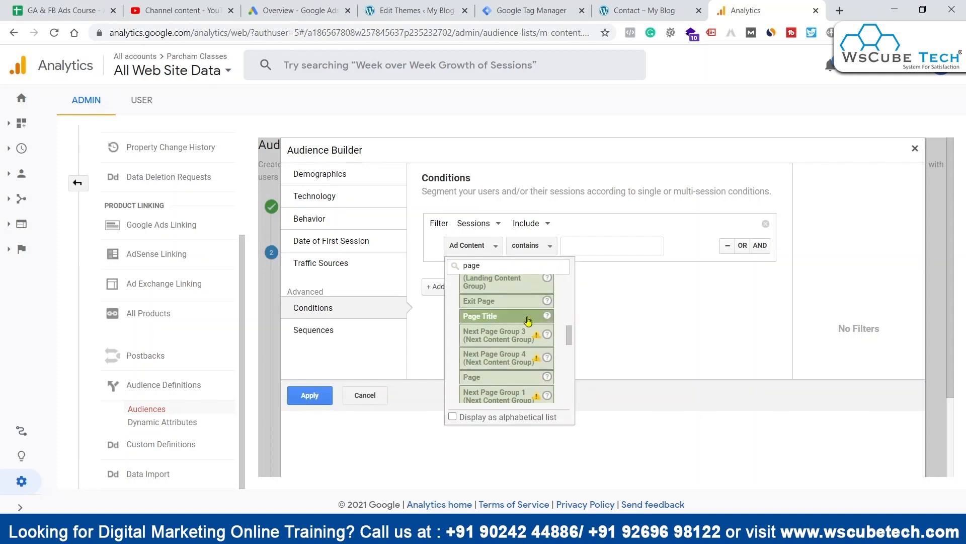
left_click(510, 377)
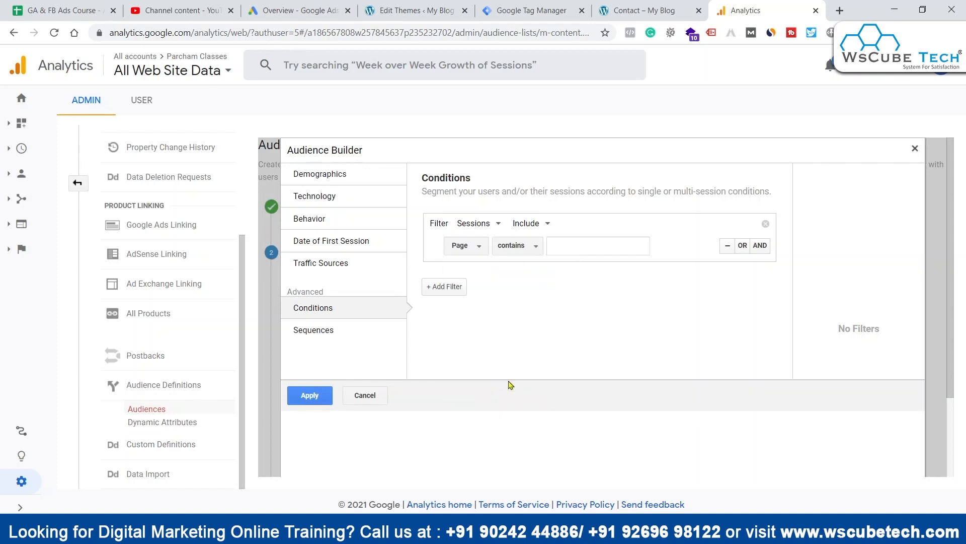
left_click(523, 251)
left_click(574, 247)
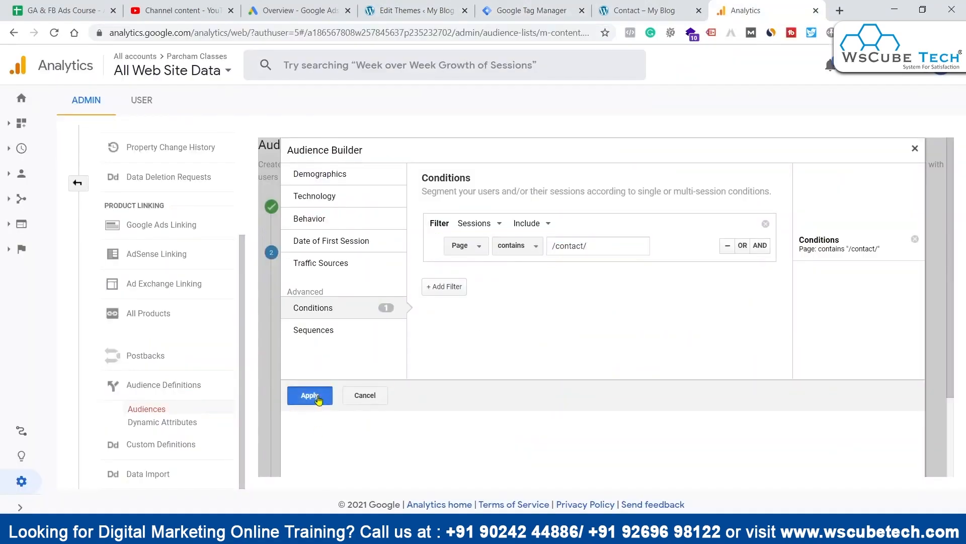
left_click(309, 395)
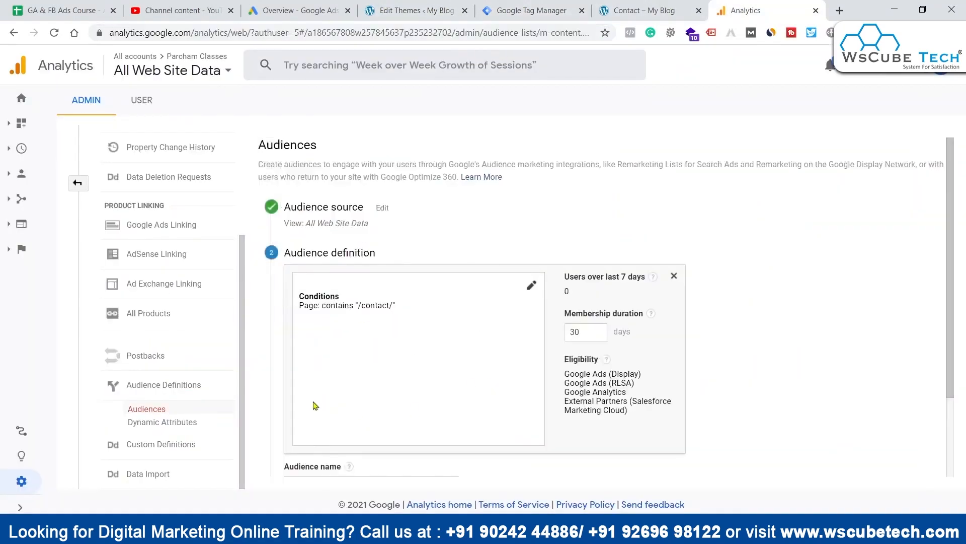
Step: Name the new audience Contact Page Visitors
scroll(460, 382, "down", 2)
left_click(408, 384)
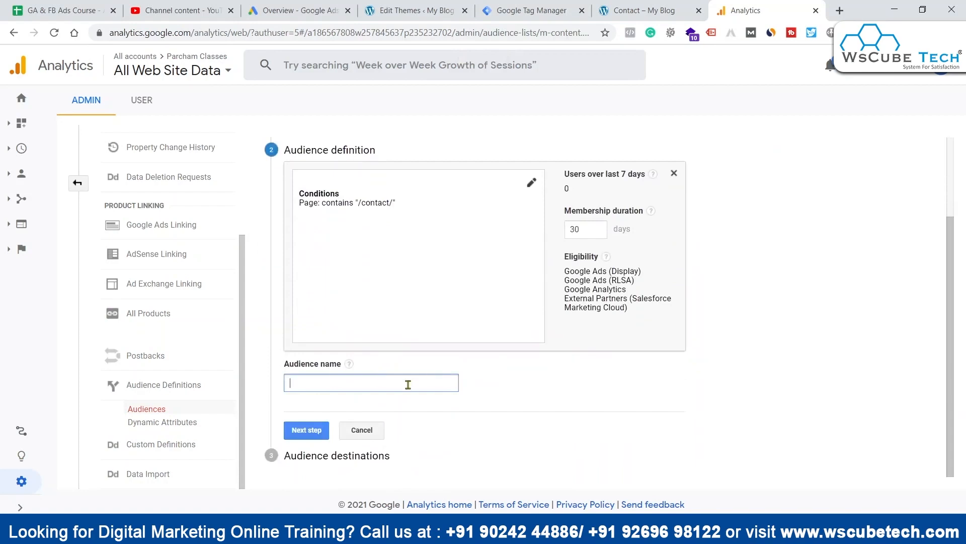
type("COntact")
key("BackSpace")
key("BackSpace")
key("BackSpace")
key("BackSpace")
key("BackSpace")
key("BackSpace")
type("ontact Page Visitors")
Step: Set the audience's membership duration to 540 days and continue to the audience destinations
left_click_drag(588, 231, 560, 232)
type("540")
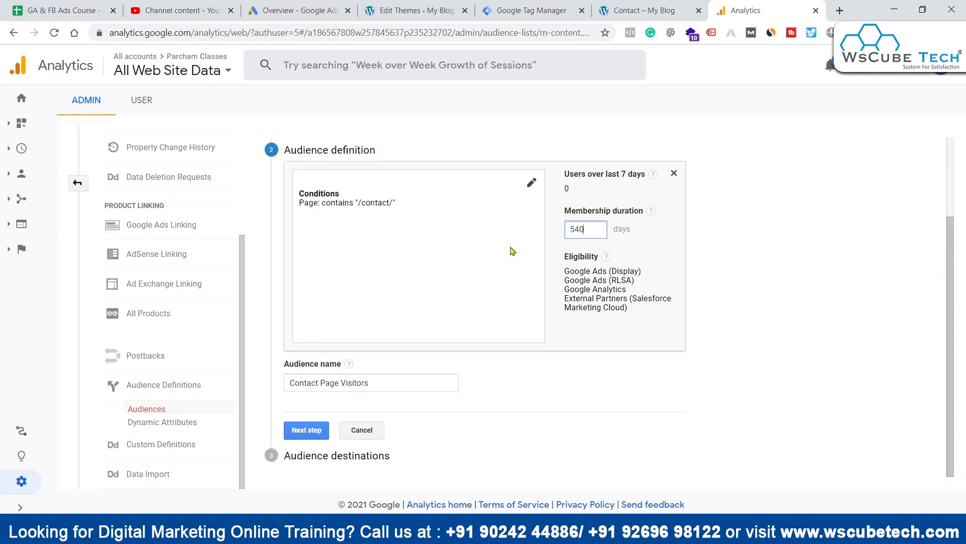
left_click(287, 431)
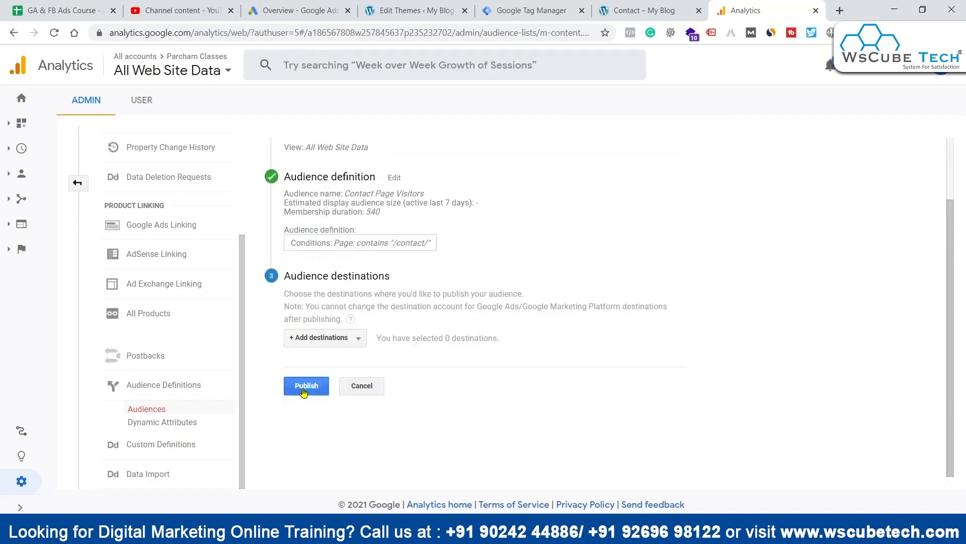
Step: Add the linked Google Ads account and the Parcham Classes Analytics property as destinations and publish the Contact Page Visitors audience
left_click(333, 340)
left_click(314, 420)
left_click(304, 460)
left_click(837, 285)
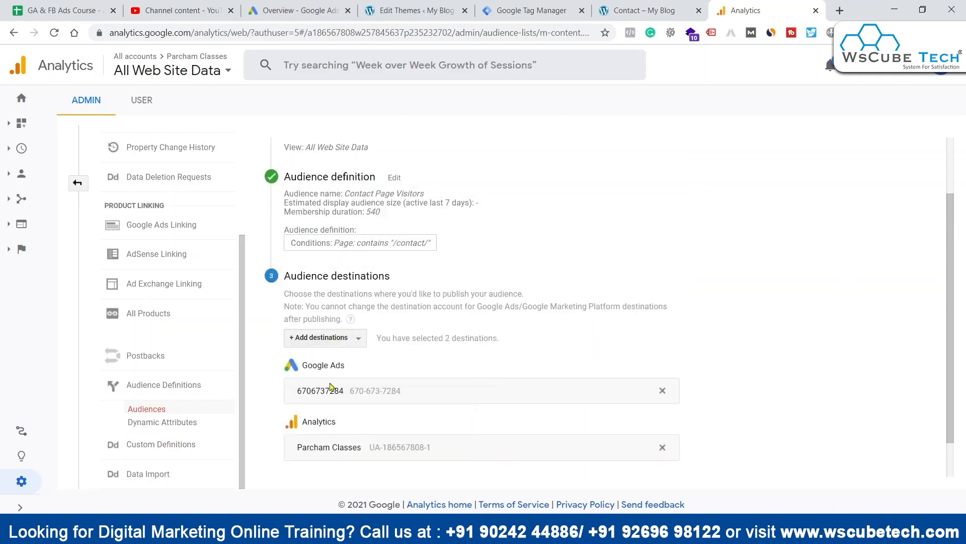
scroll(282, 262, "down", 1)
left_click(306, 454)
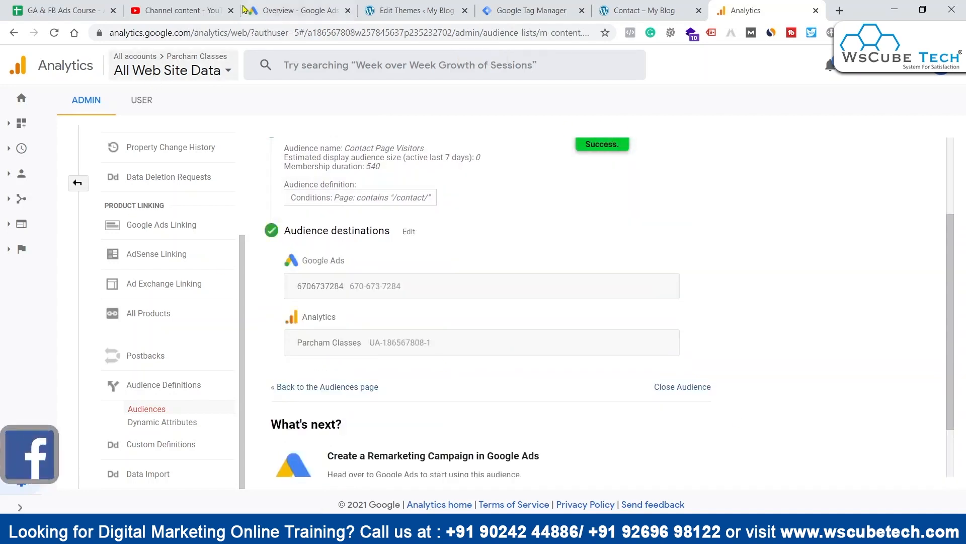
Step: Switch to Google Ads and open the Audience manager
left_click(294, 10)
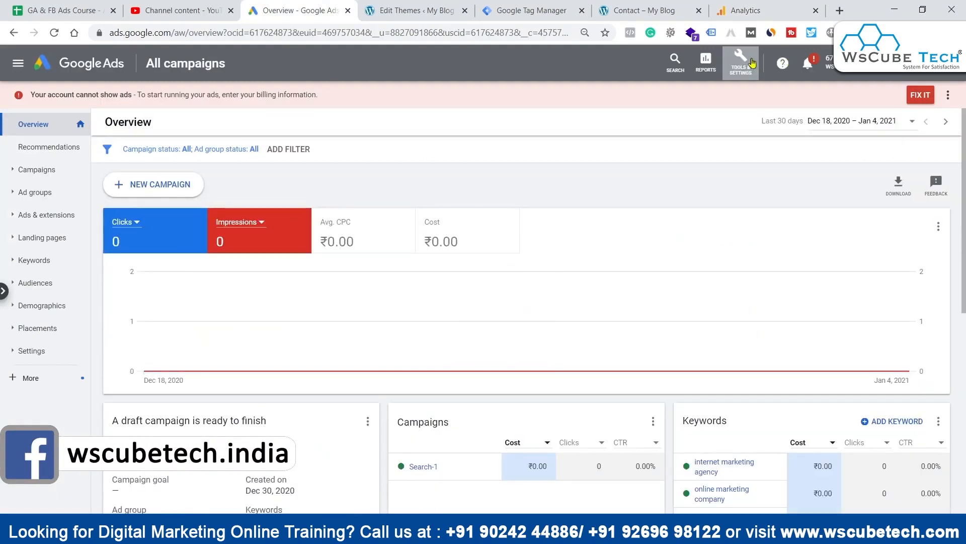
left_click(740, 61)
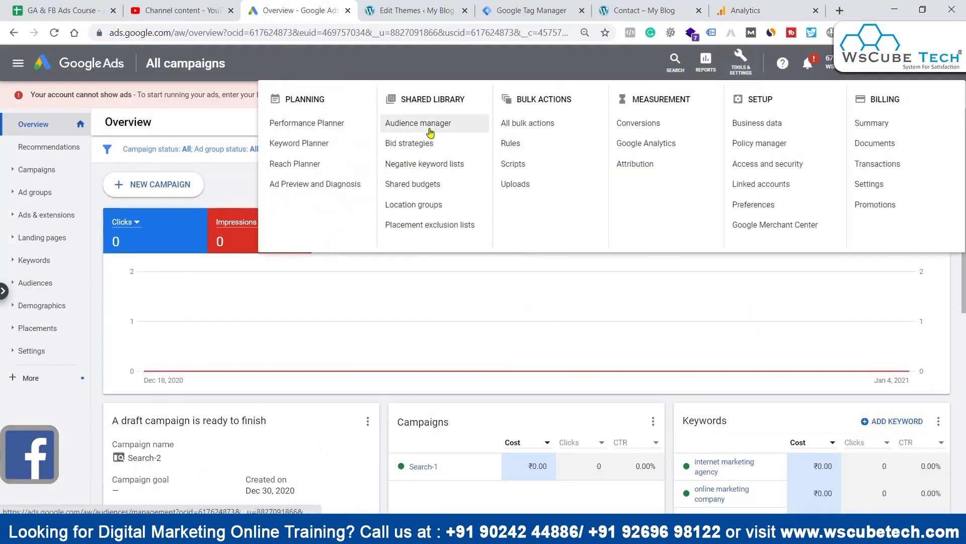
left_click(428, 127)
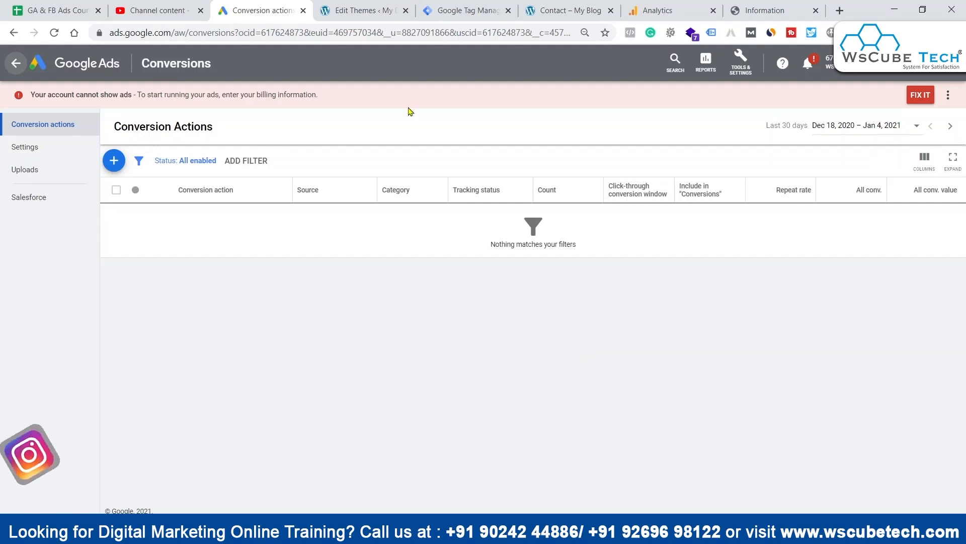
Step: Switch to the parchamclasses.com site, visit its Contact and Blog pages and examine the domain and path in the Blog page's URL
left_click(566, 11)
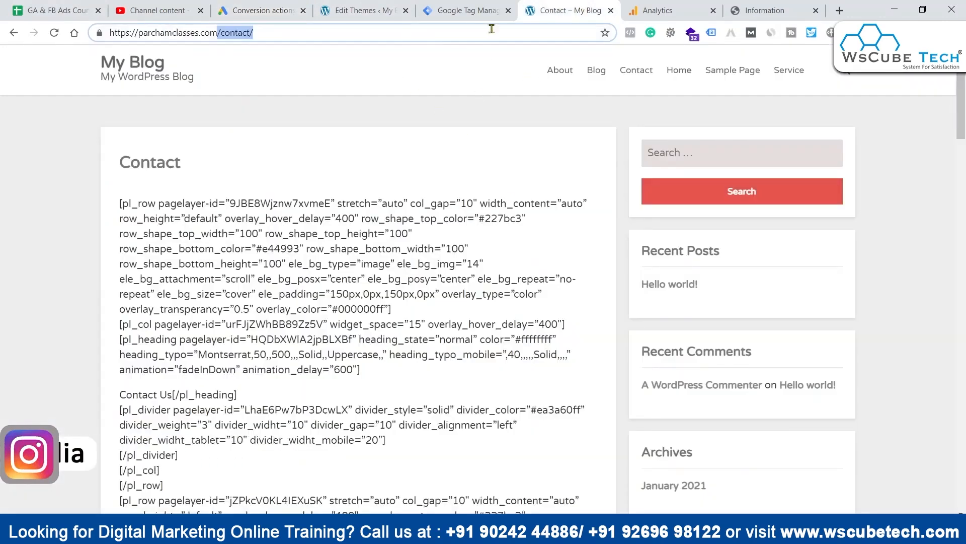
left_click(643, 75)
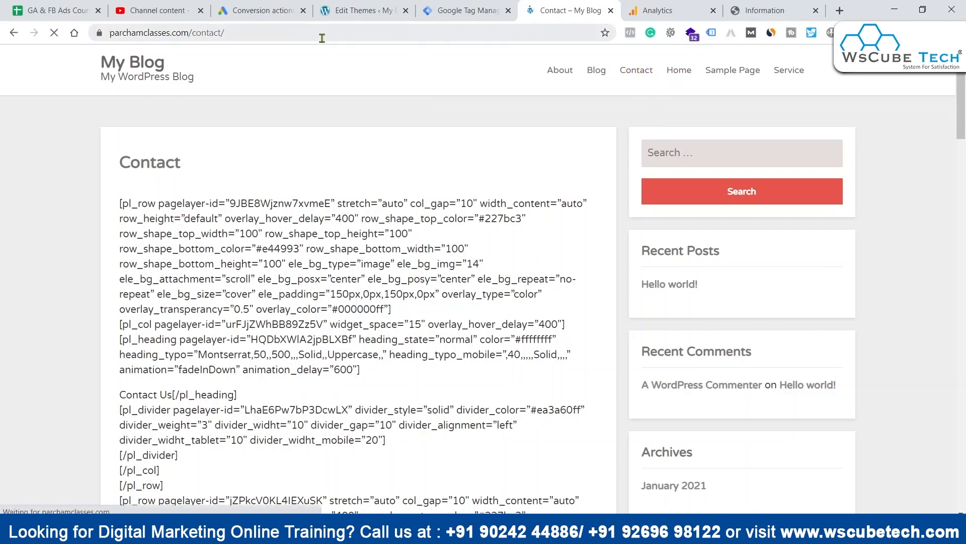
left_click(599, 76)
scroll(432, 108, "down", 3)
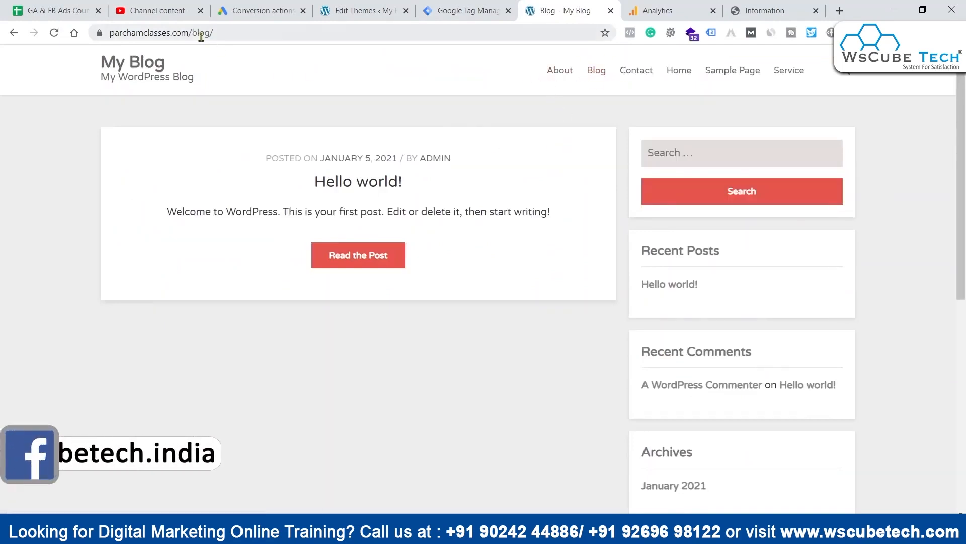
double_click(229, 33)
left_click(276, 32)
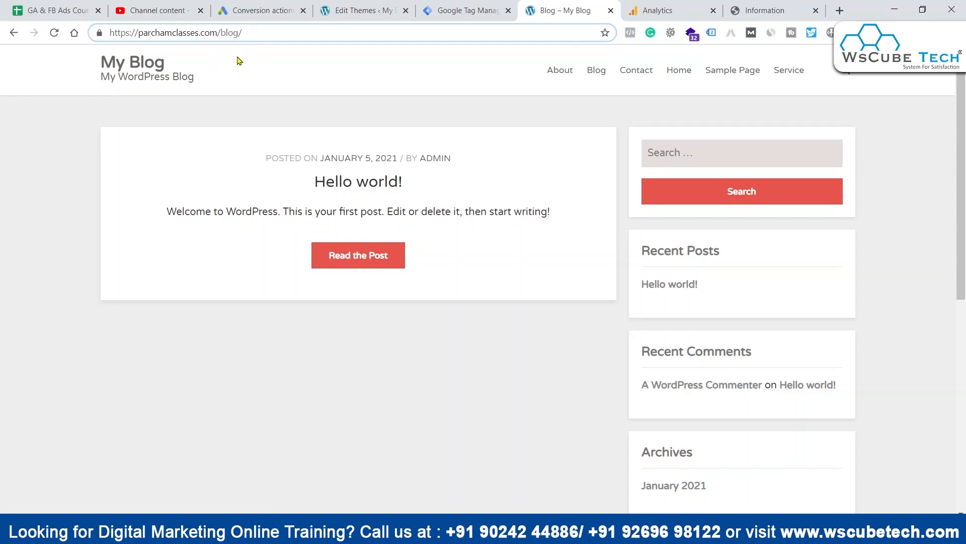
triple_click(213, 35)
left_click(298, 86)
left_click(226, 35)
left_click(324, 76)
Step: Switch to Analytics and start a new goal for the All Web Site Data view
left_click(655, 6)
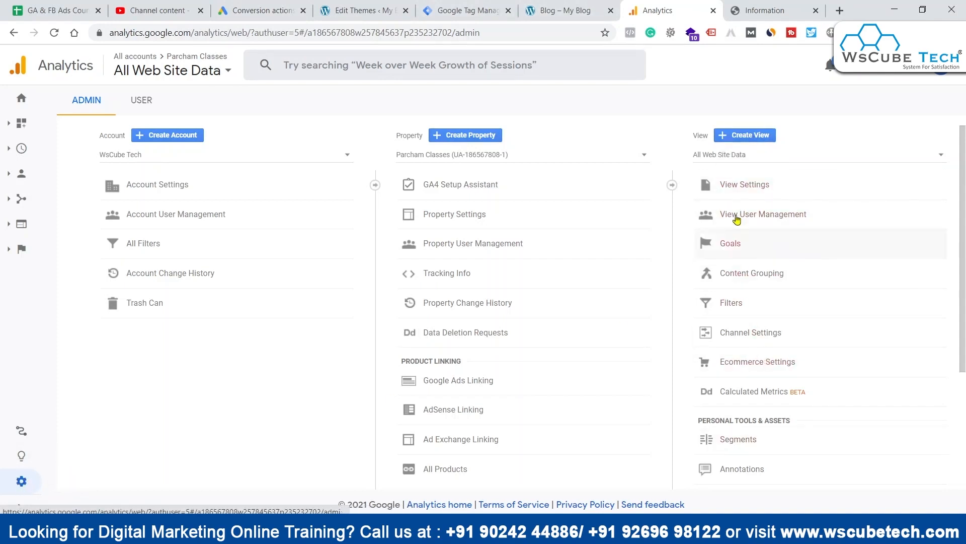
left_click(736, 246)
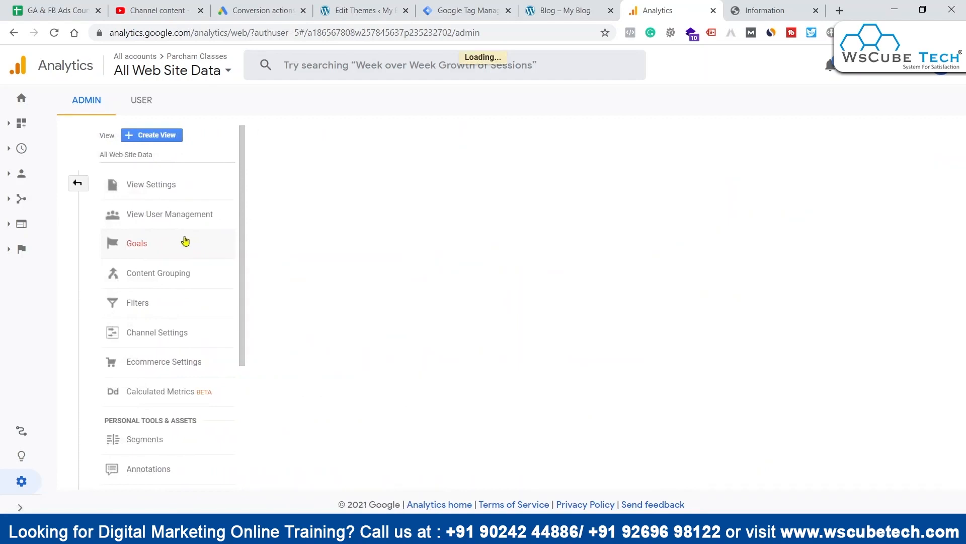
left_click(296, 152)
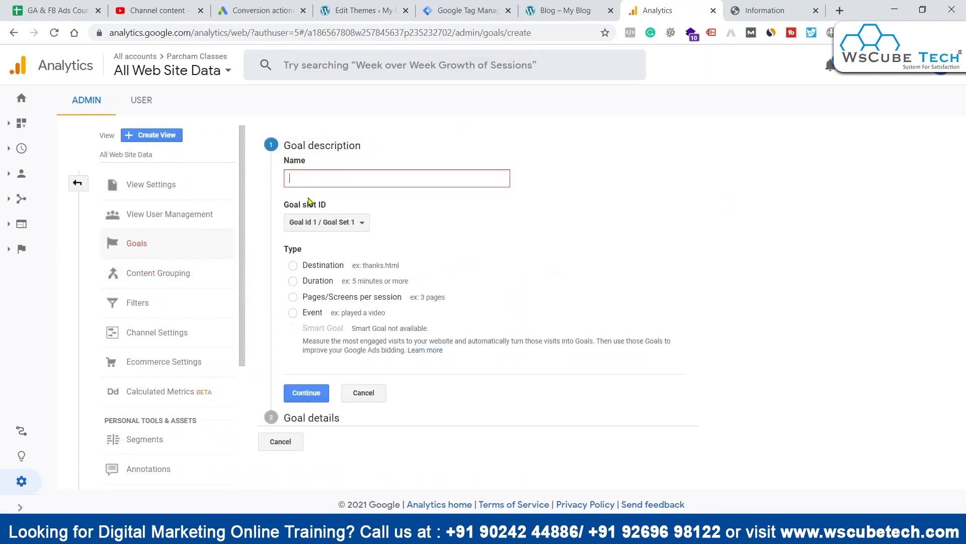
Step: Name the goal Visits - Blog, choose the Destination type and continue to the goal details
left_click(339, 179)
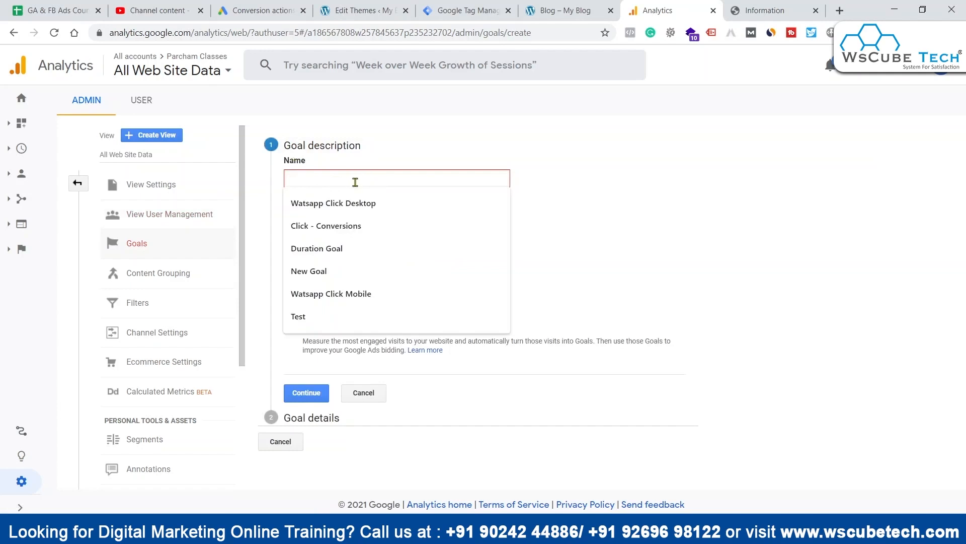
type("Visi")
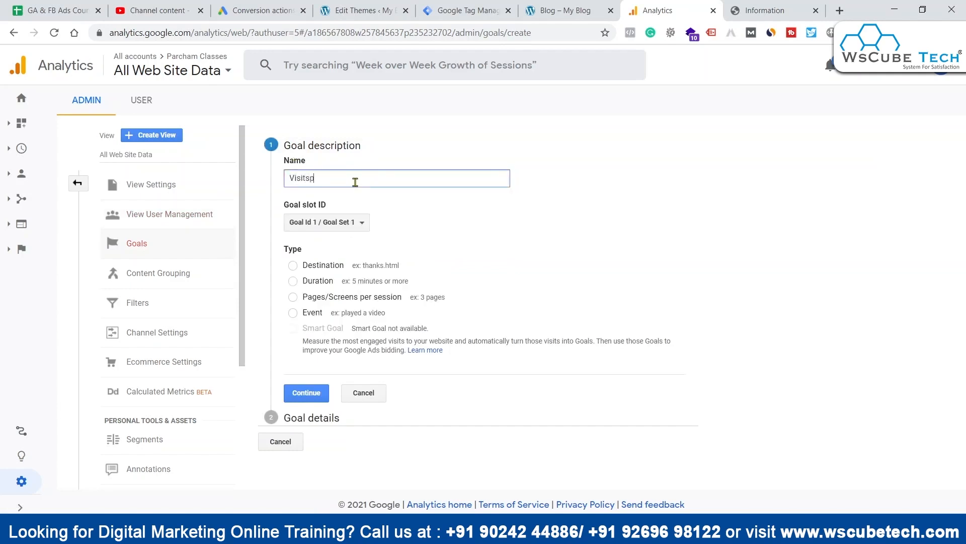
type("ts -")
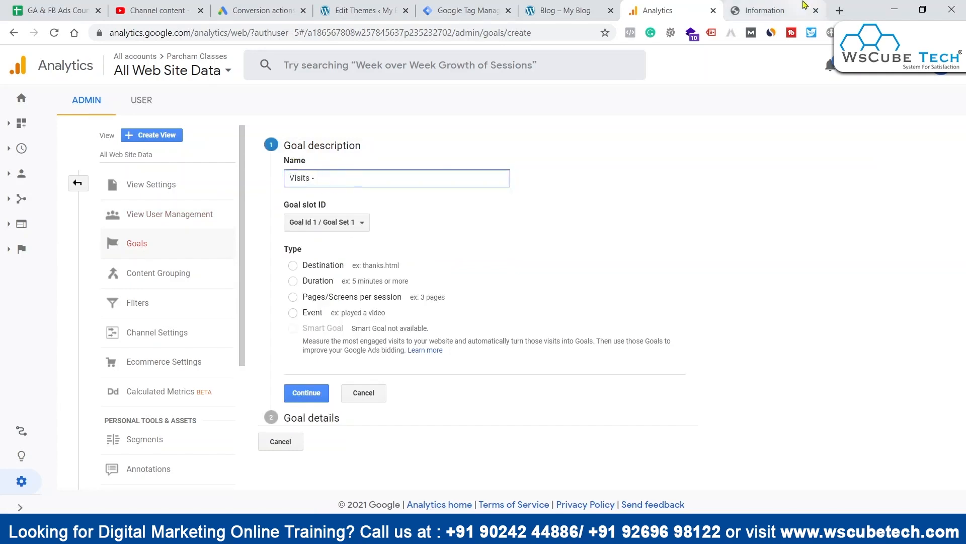
left_click(569, 10)
left_click(712, 5)
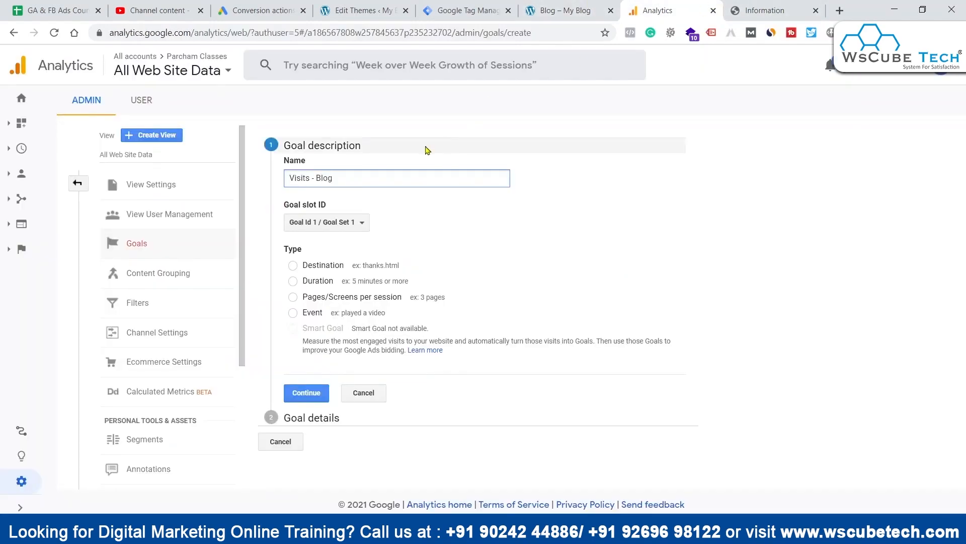
left_click(300, 267)
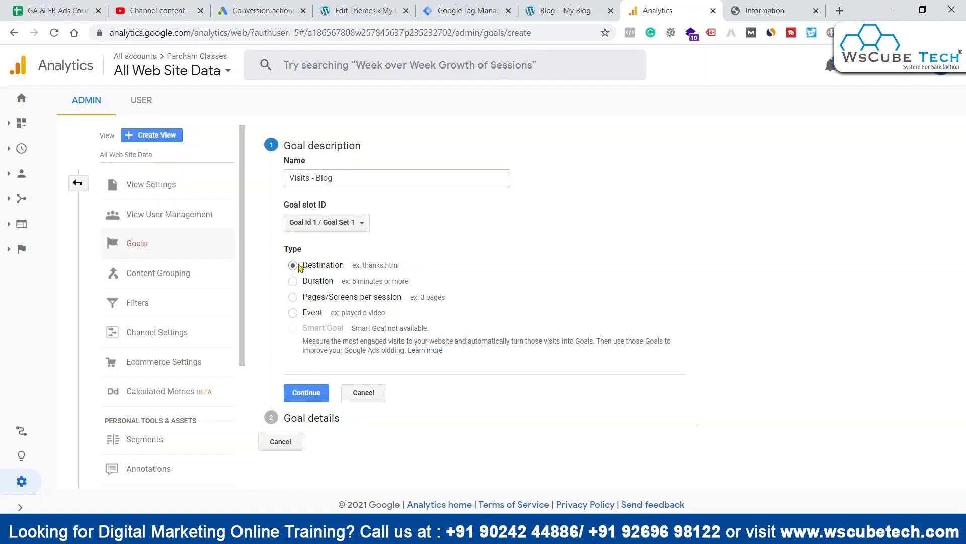
left_click(305, 393)
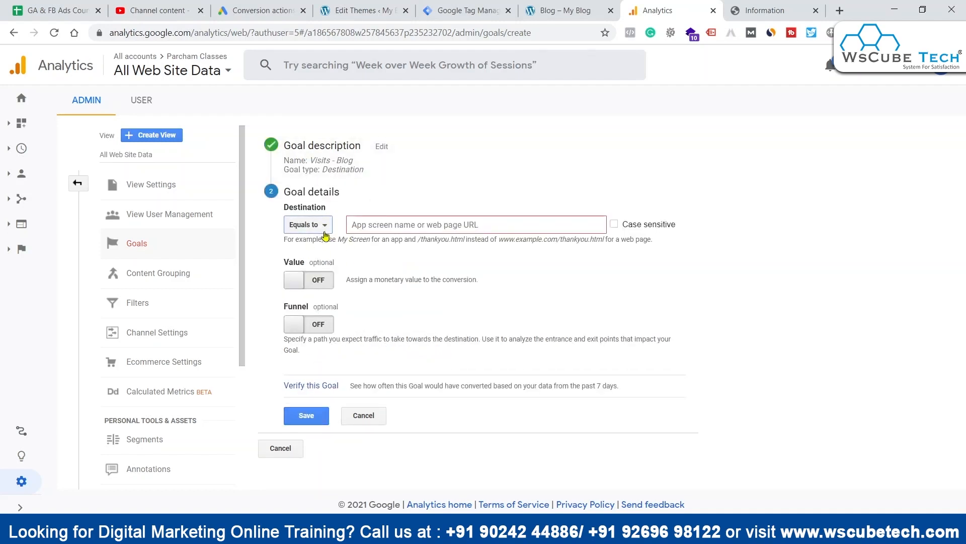
Step: Set the goal's destination to equal /blog/, copying the path from the Blog page's URL
left_click(419, 226)
left_click(838, 175)
left_click(408, 226)
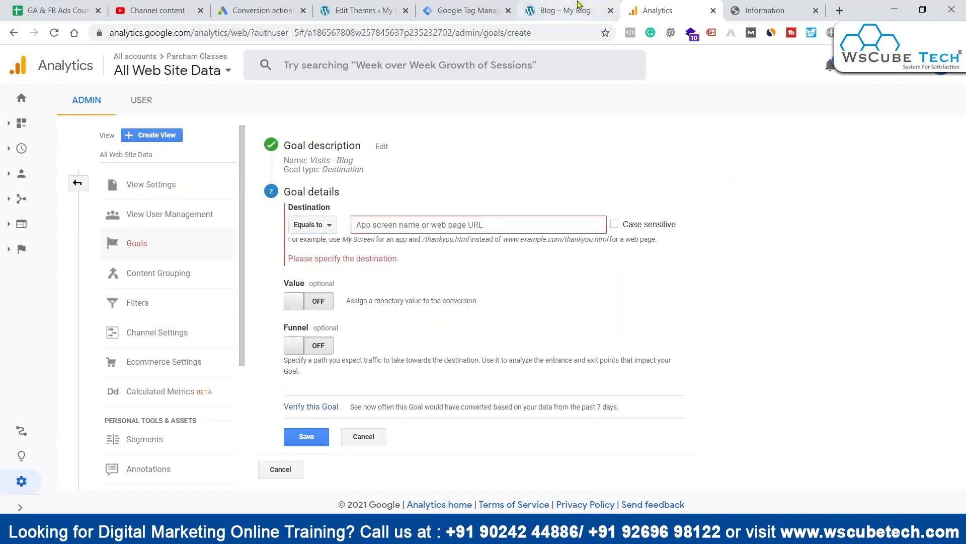
left_click(559, 10)
left_click_drag(188, 32, 272, 39)
key("ctrl+c")
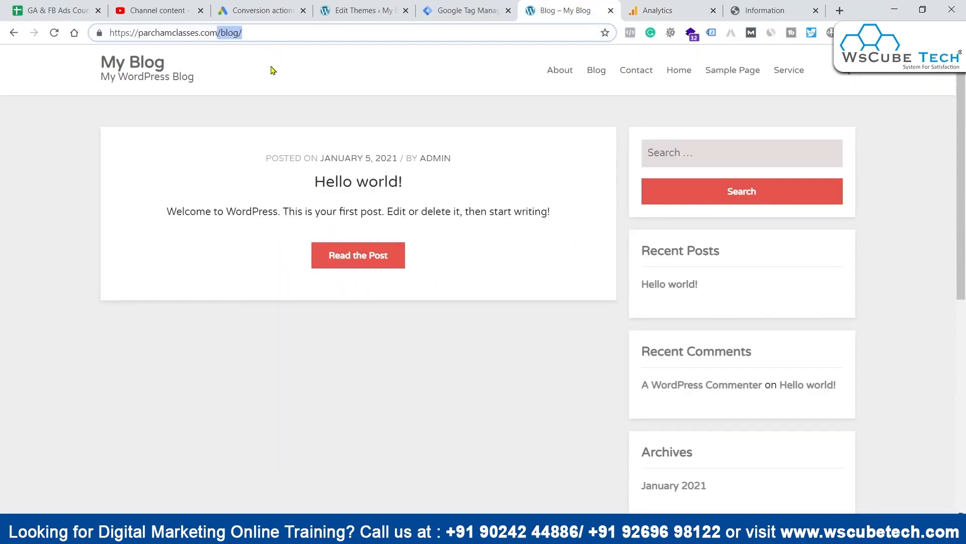
type("cc")
key("ctrl+z")
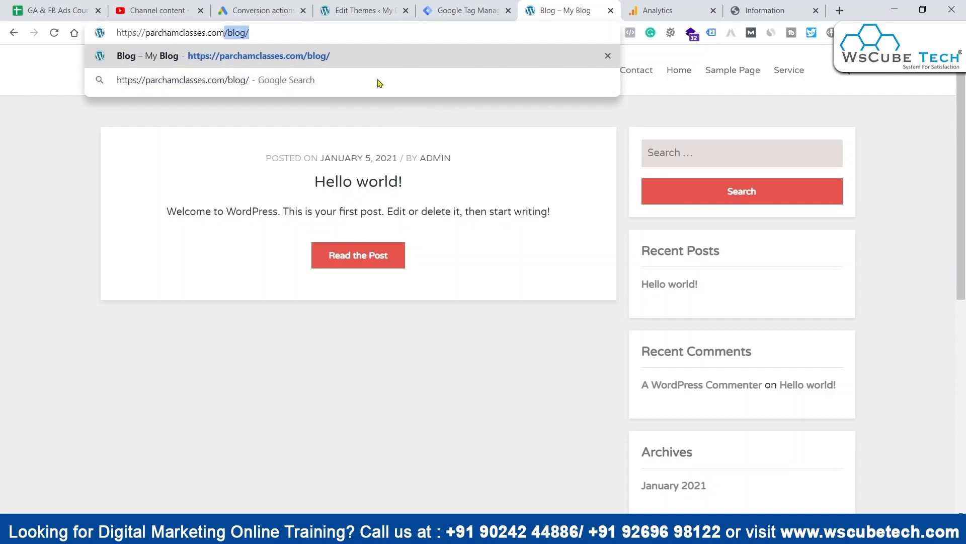
left_click(654, 10)
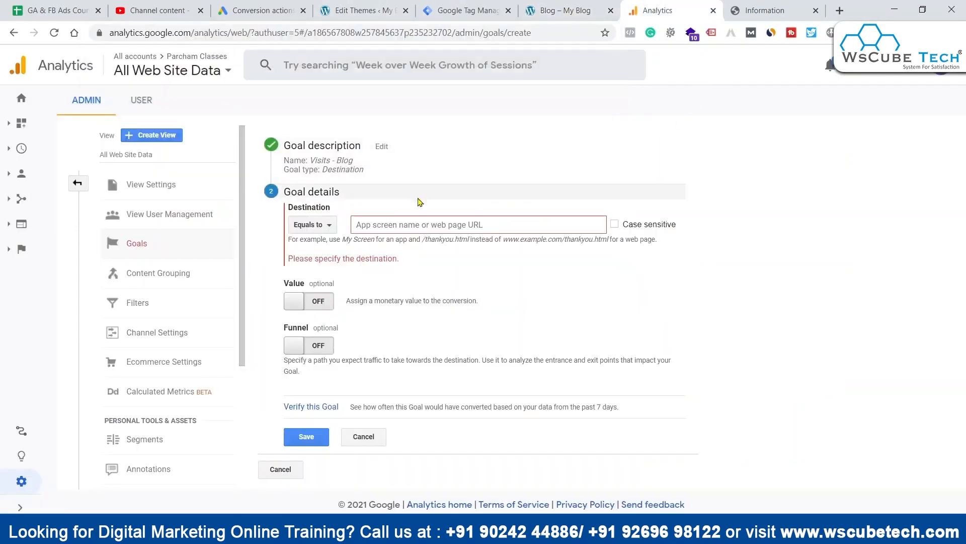
left_click(422, 227)
key("ctrl+v")
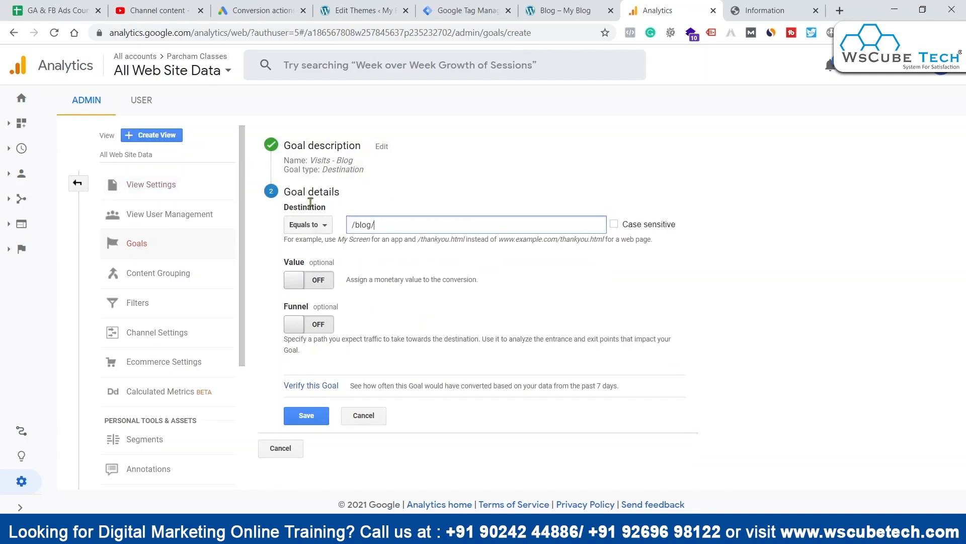
left_click(325, 281)
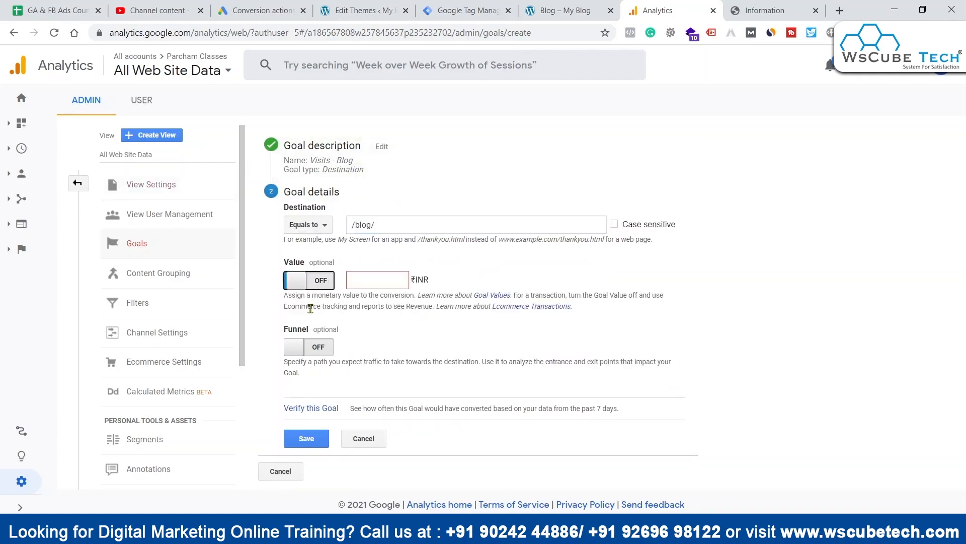
left_click(397, 280)
type("5")
key("BackSpace")
key("BackSpace")
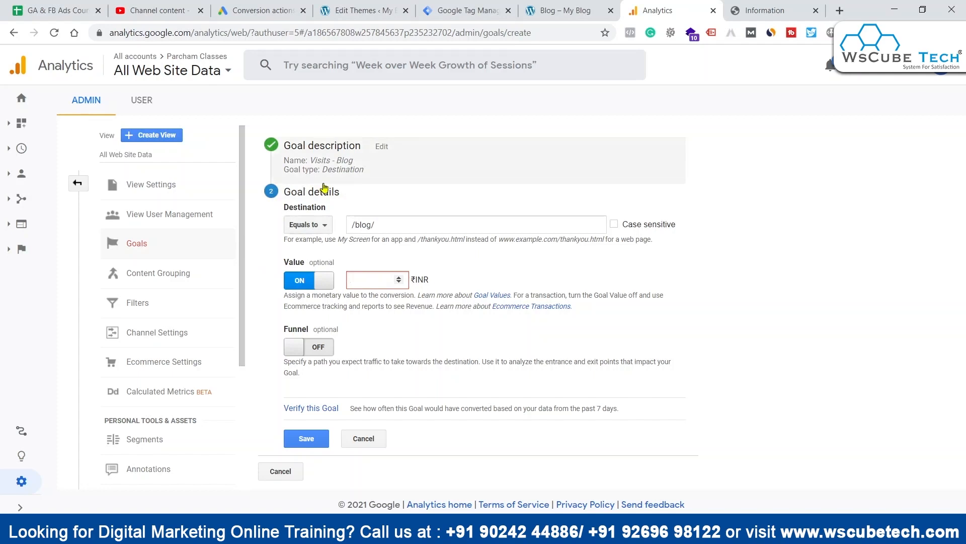
left_click(318, 281)
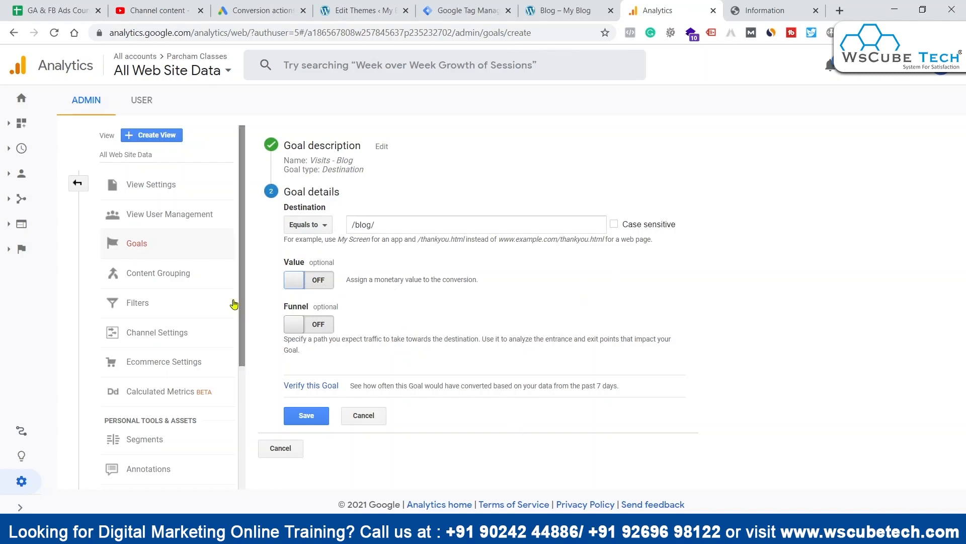
Step: Save the Visits - Blog goal and finish its setup
left_click(307, 416)
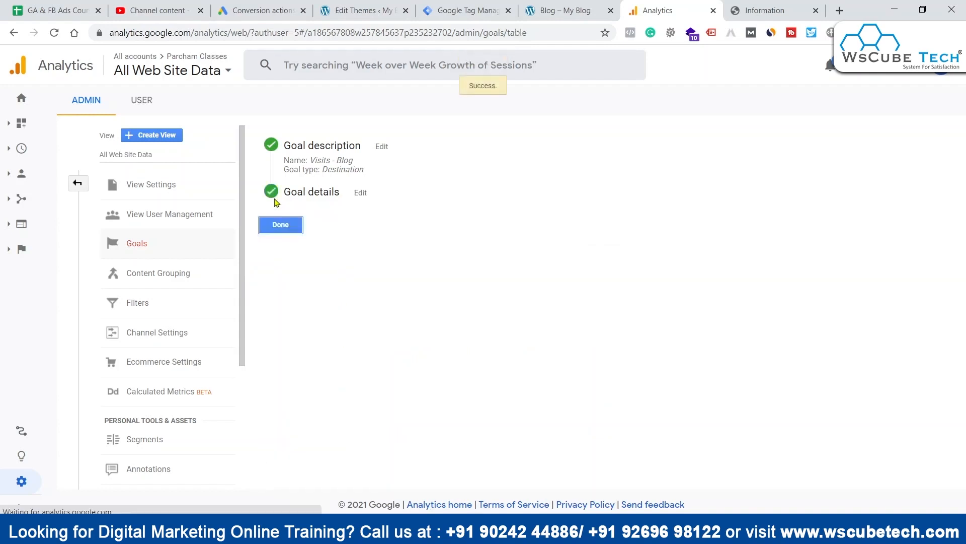
left_click(279, 223)
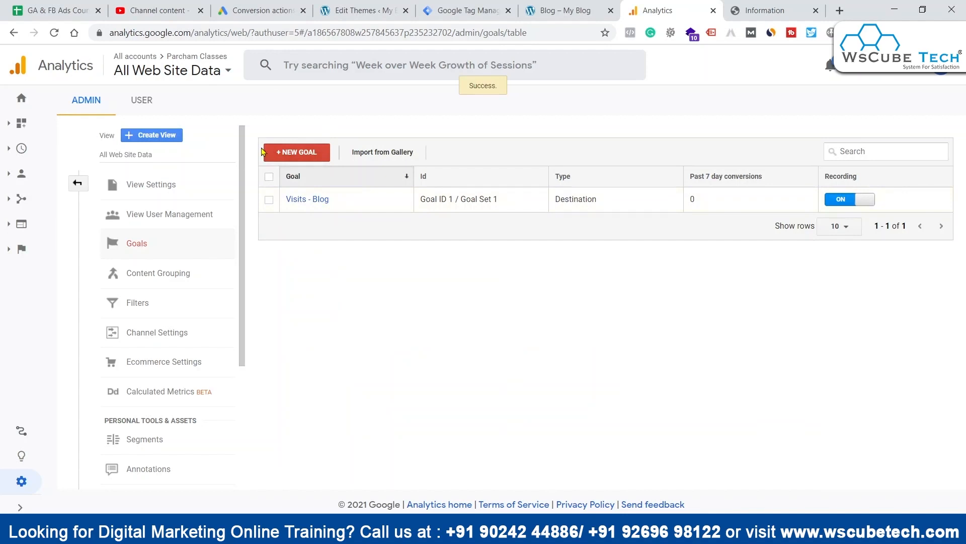
Step: Switch to Google Ads and start a new conversion action from the Conversions page
left_click(250, 7)
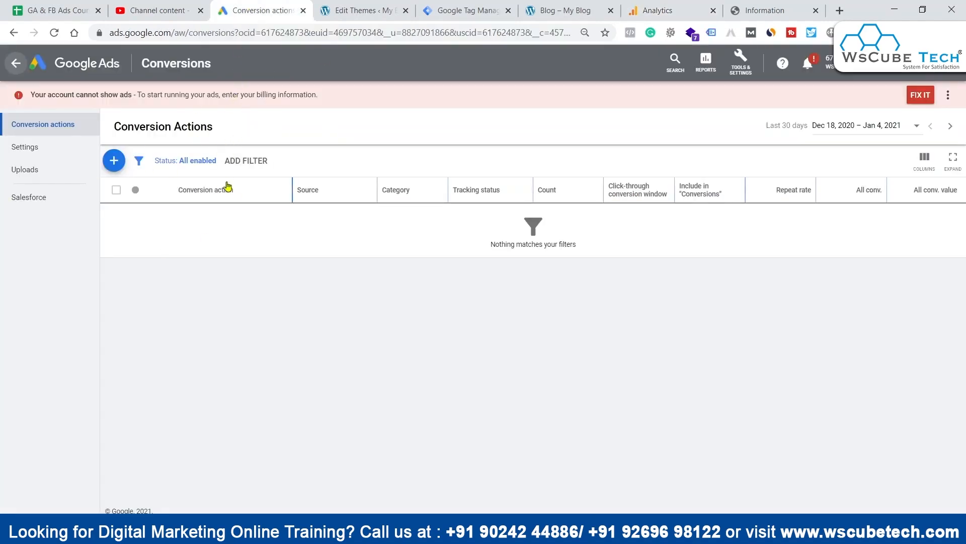
mouse_move(203, 195)
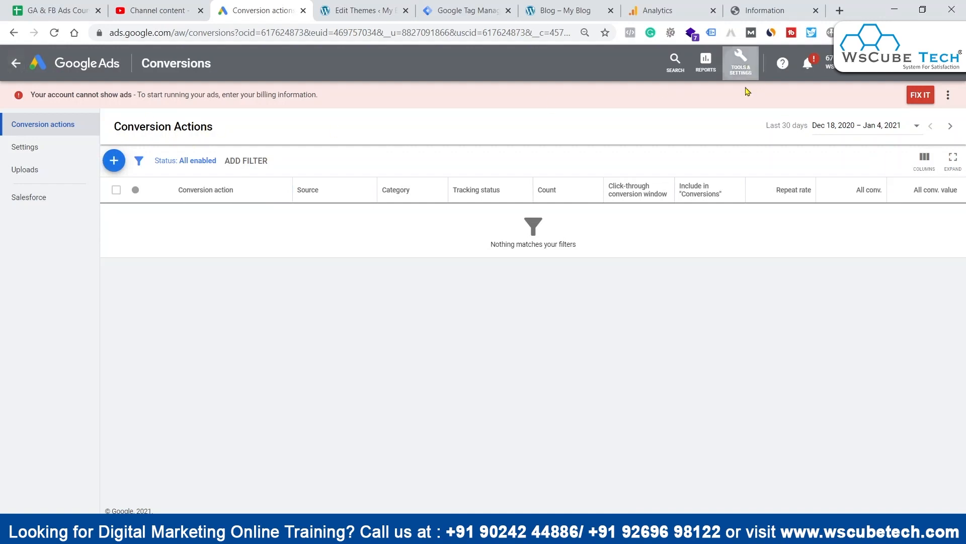
left_click(741, 62)
left_click(644, 126)
left_click(113, 160)
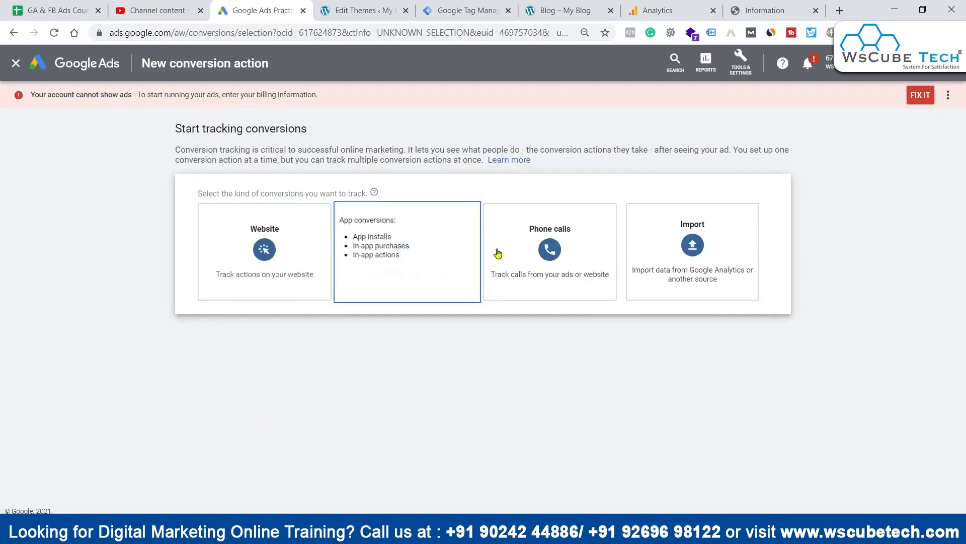
Step: Choose Import as the conversion kind with Google Analytics (UA) as the source, and continue
left_click(706, 248)
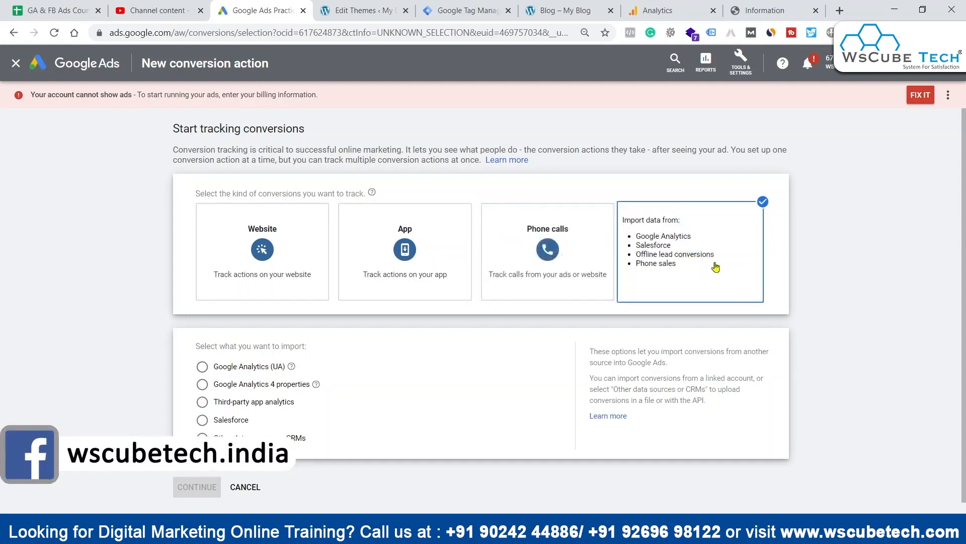
left_click(236, 366)
scroll(305, 430, "down", 1)
left_click(197, 469)
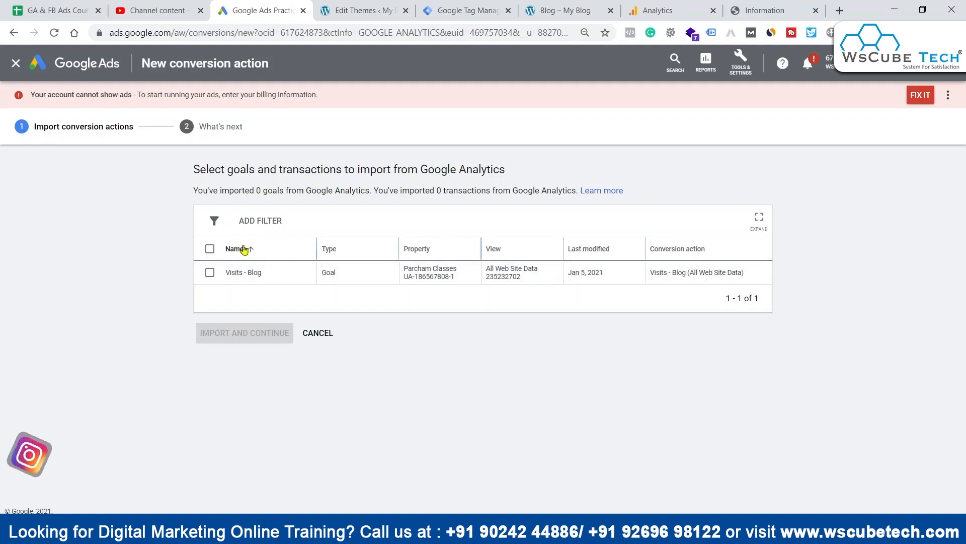
Step: Import the Visits - Blog goal from Google Analytics as a conversion action and finish the import
mouse_move(235, 250)
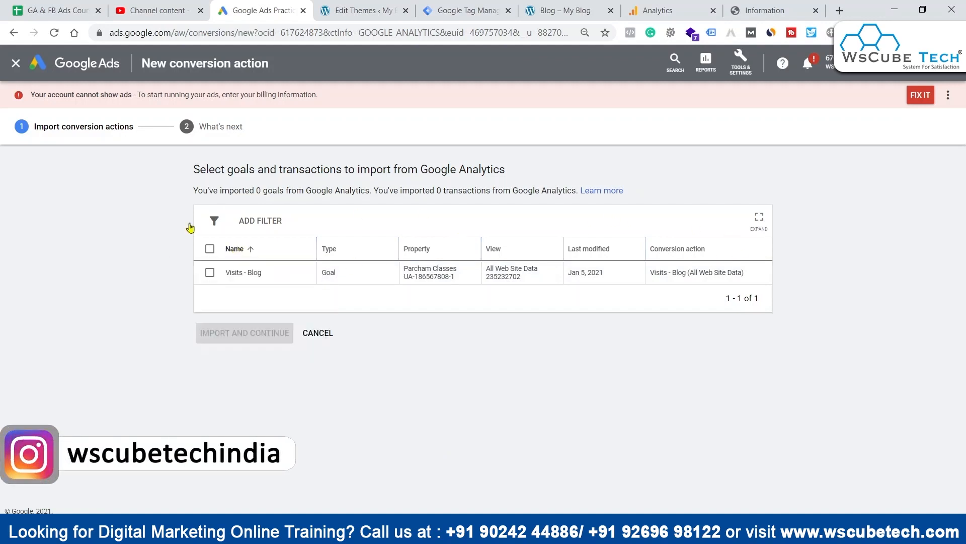
left_click(214, 277)
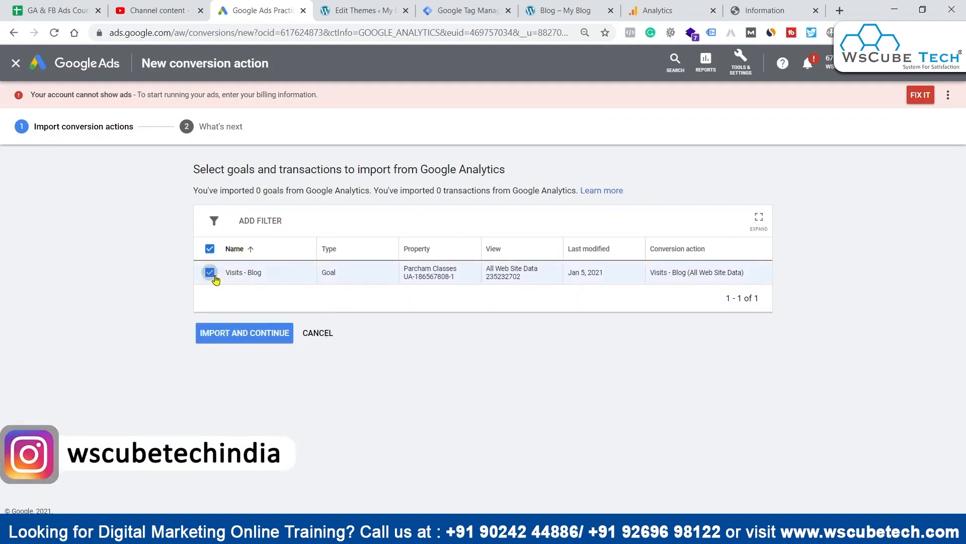
left_click(248, 333)
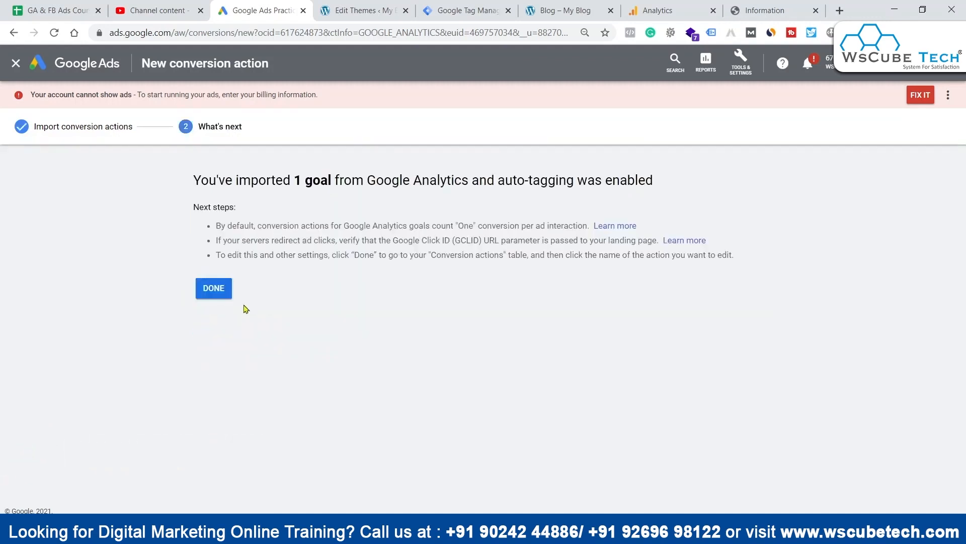
left_click(214, 292)
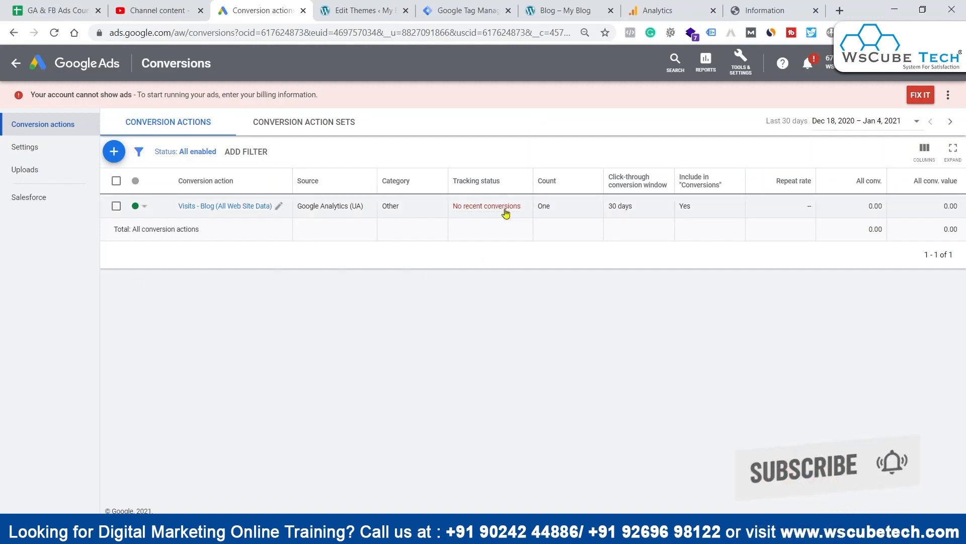
mouse_move(506, 212)
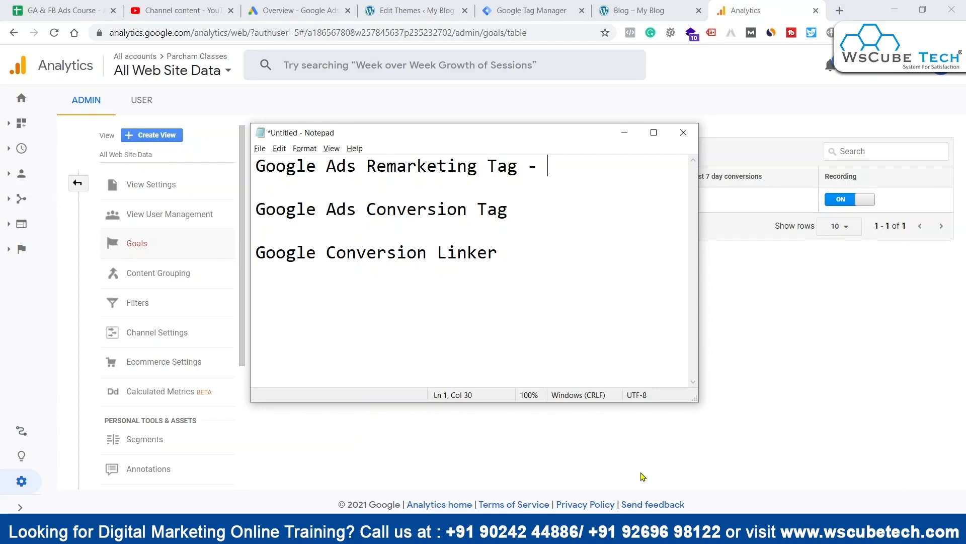
Step: In Notepad, add "creating custom audience ->" after "Google Ads Remarketing Tag -"
type("creatings")
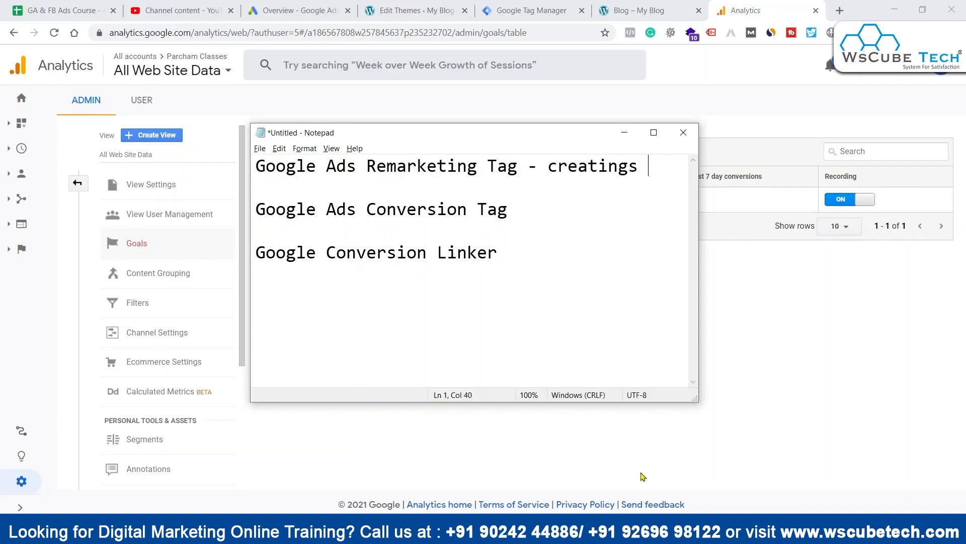
key("BackSpace")
type("custm")
key("BackSpace")
type("om auei")
key("BackSpace")
key("BackSpace")
type("dience ->")
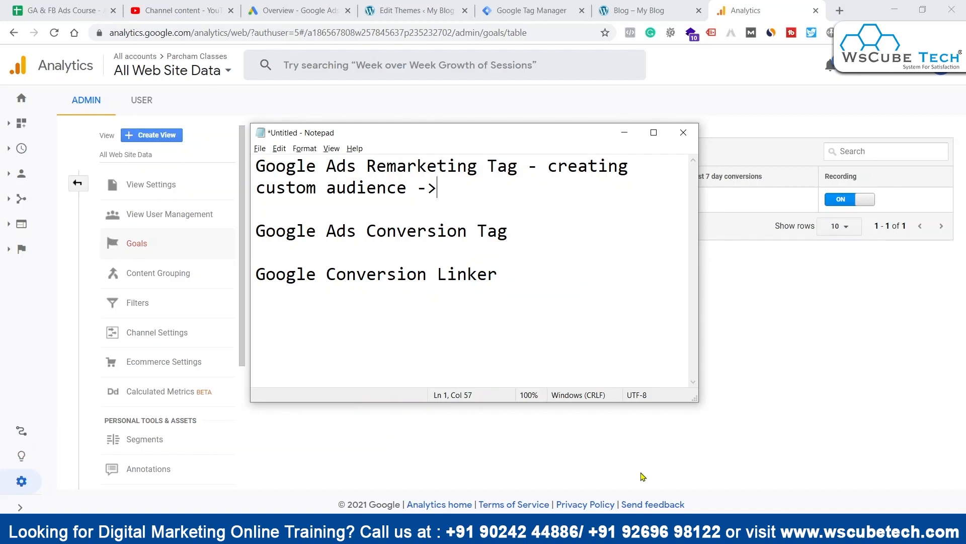
key("Left")
key("Left")
key("Left")
key("Left")
key("Left")
key("Left")
key("Left")
key("Left")
key("Left")
key("Left")
key("Left")
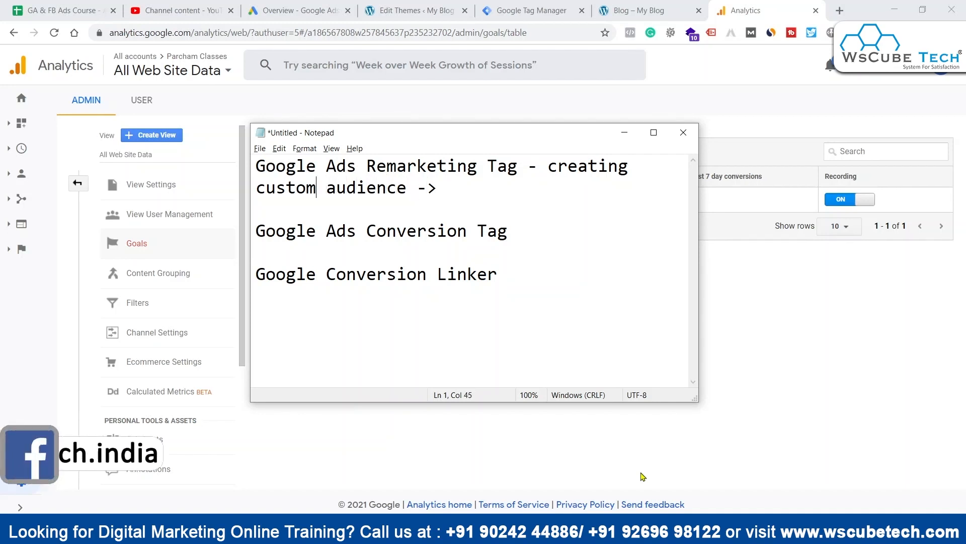
key("Left")
key("Left")
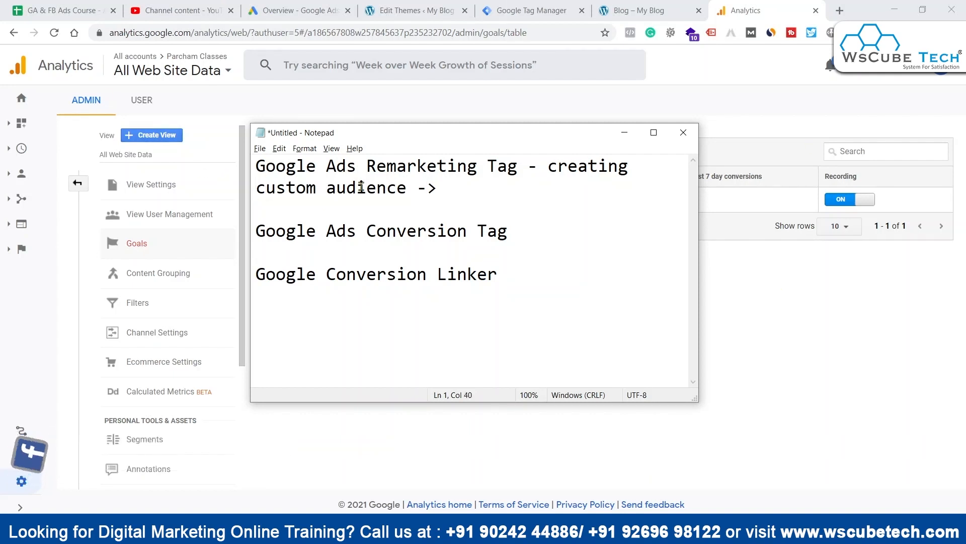
mouse_move(398, 133)
left_mouse_down()
mouse_move(415, 155)
mouse_move(408, 148)
left_mouse_up()
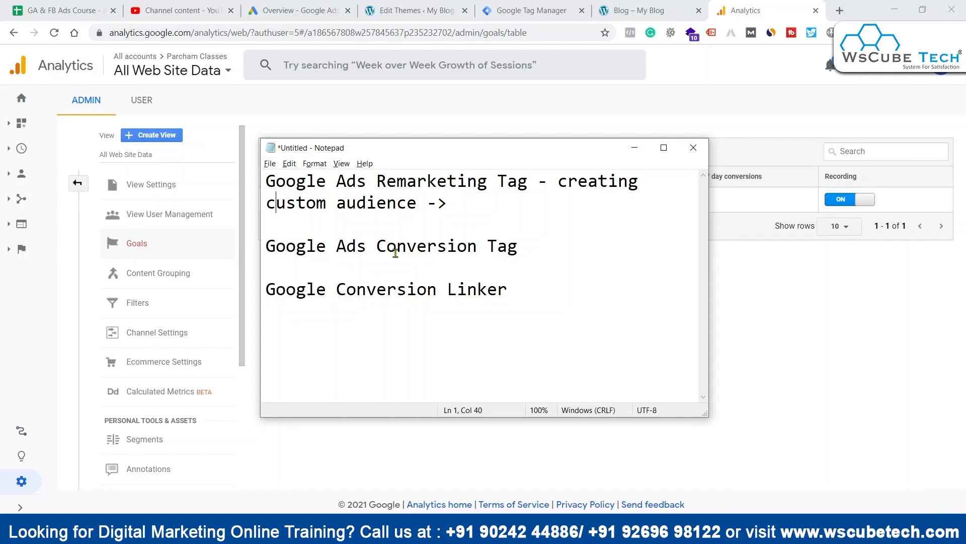
Step: Minimize the Notepad notes, switch to Google Ads and open the Audience manager
left_click(635, 147)
left_click(317, 7)
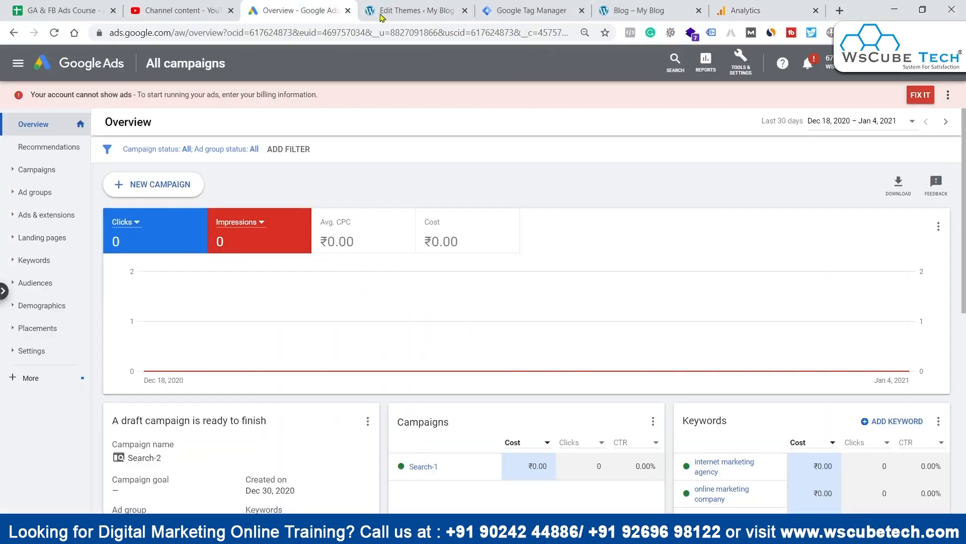
left_click(607, 532)
left_click_drag(379, 180, 515, 175)
left_click(547, 223)
left_click(634, 147)
left_click(741, 63)
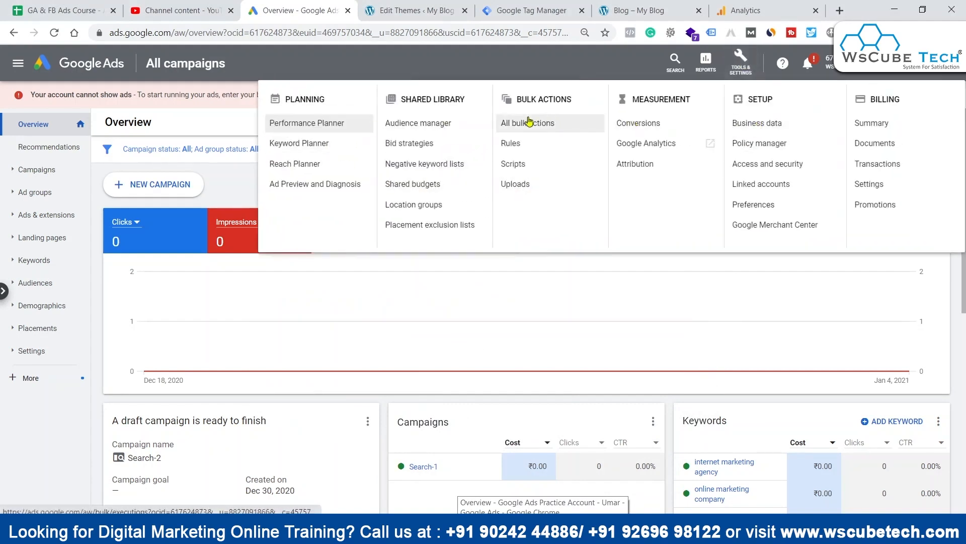
left_click(407, 123)
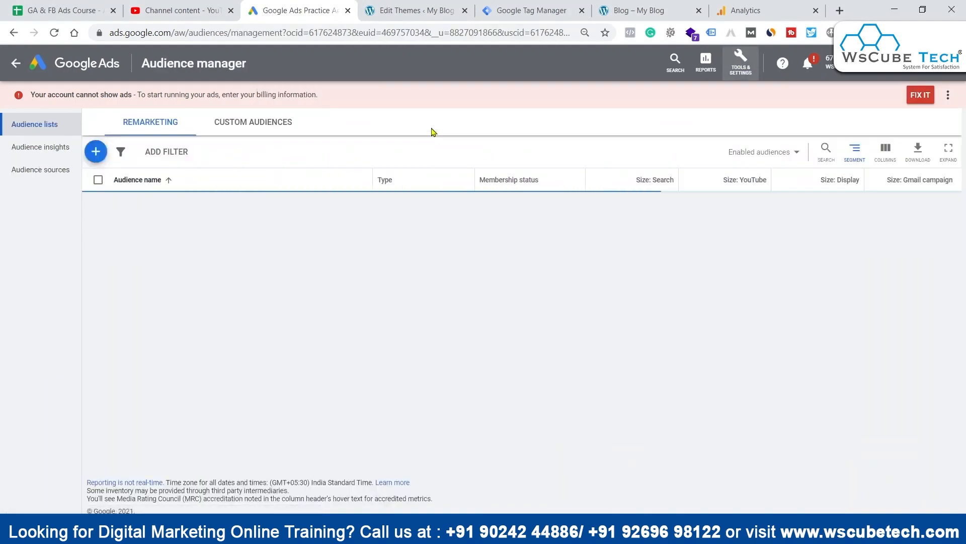
key("alt+Tab")
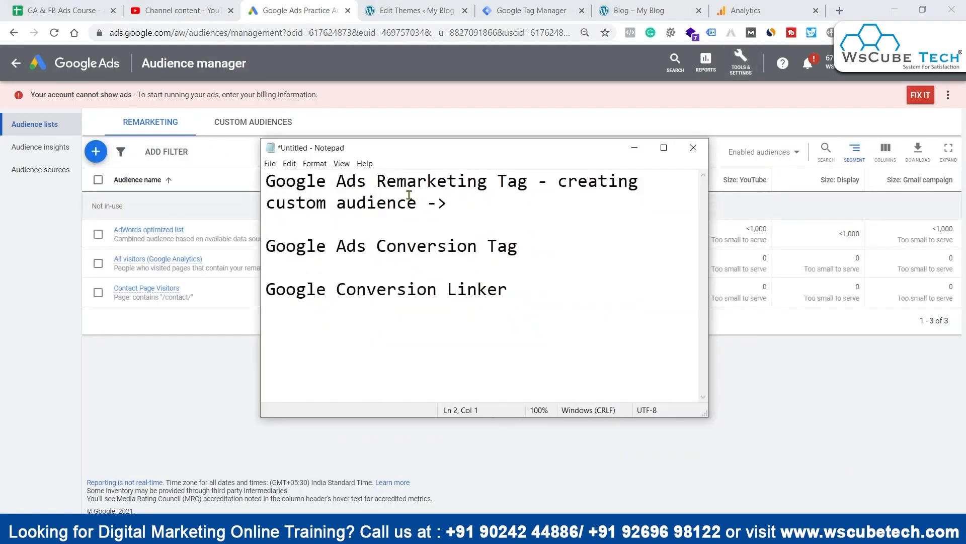
left_click_drag(396, 180, 468, 179)
left_click(468, 180)
left_click(646, 151)
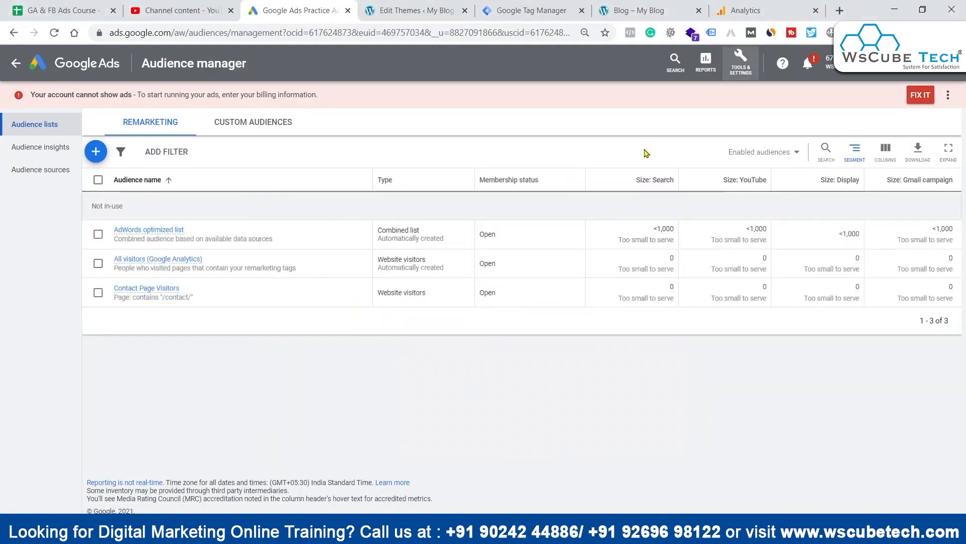
Step: Open the audience sources and start setting up the Google Ads tag as an additional tag
left_click(22, 176)
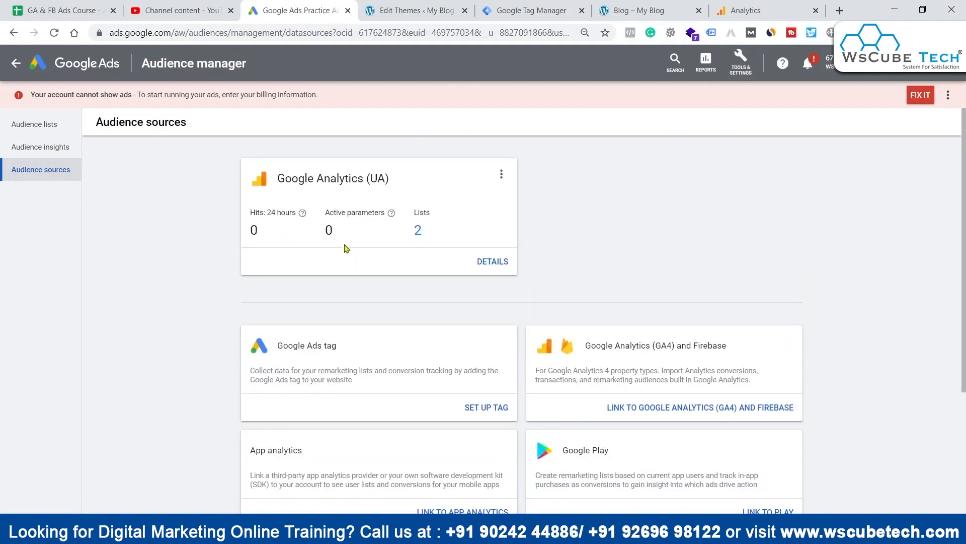
scroll(453, 266, "down", 3)
left_click(455, 265)
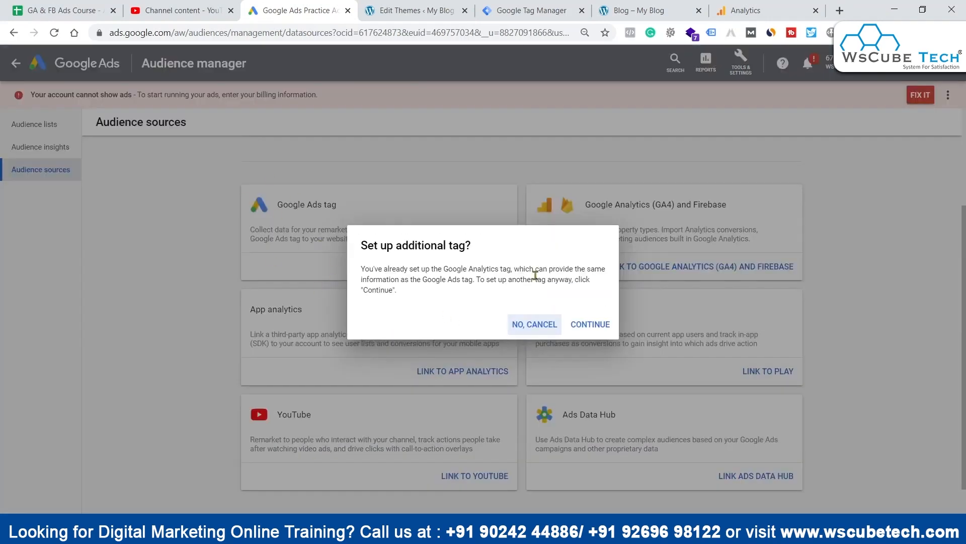
left_click(584, 324)
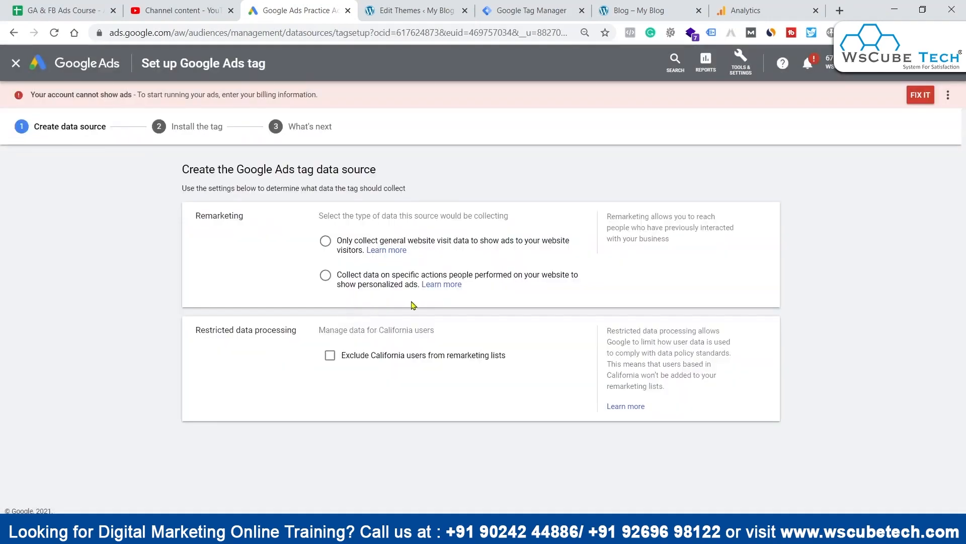
Step: Set the Google Ads tag data source to only collect general website visit data, expand its advanced settings, and save to continue
left_click_drag(201, 215, 246, 214)
left_click(265, 227)
left_click(325, 242)
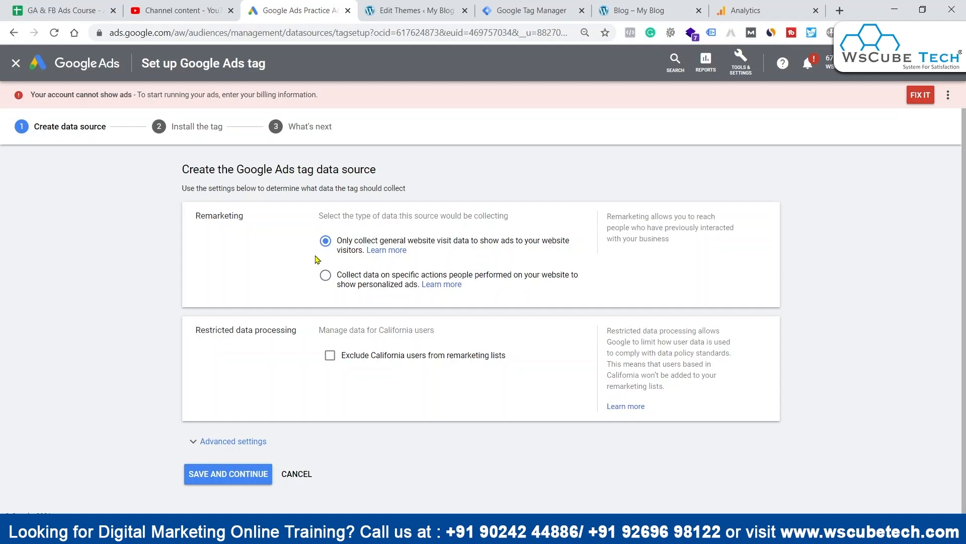
left_click(245, 443)
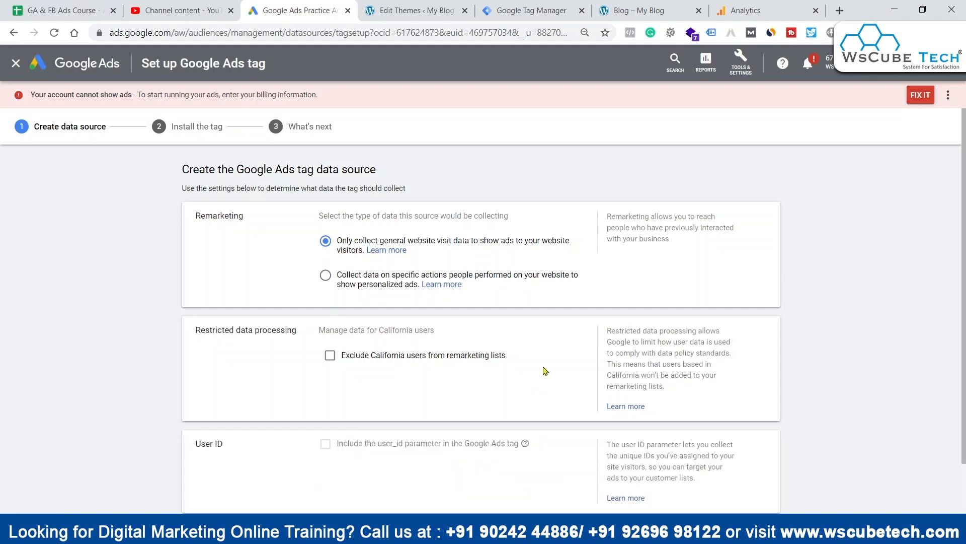
scroll(267, 315, "down", 1)
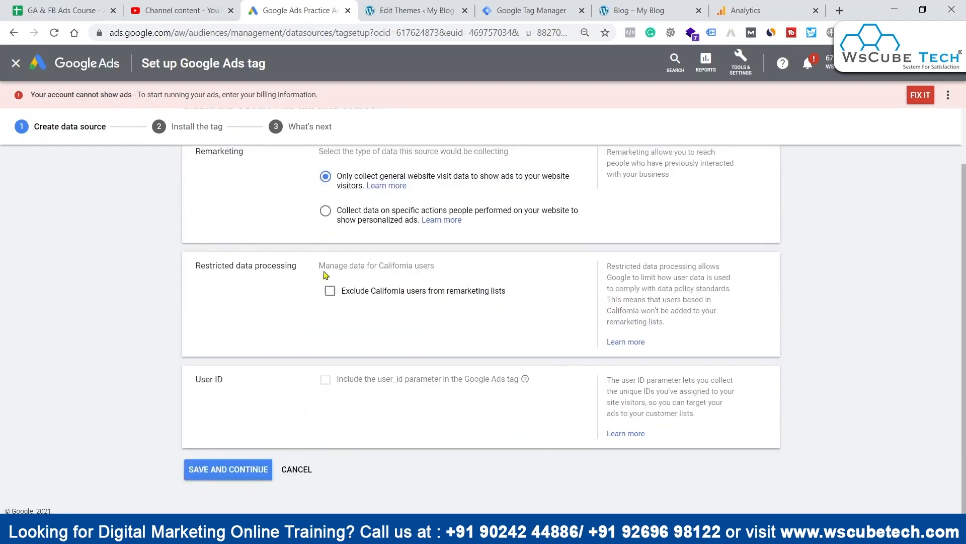
left_click(212, 470)
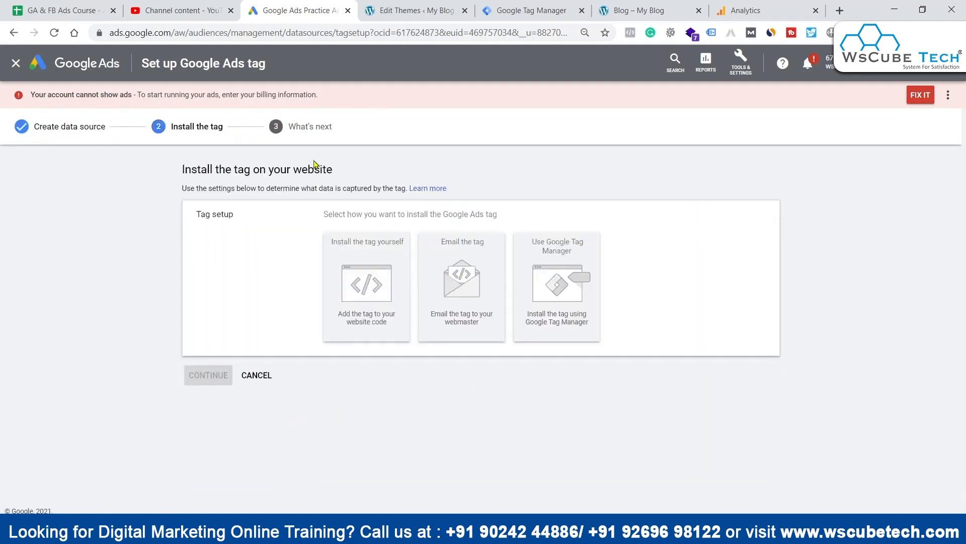
Step: Compare the self-install and email options for installing the tag, and choose Use Google Tag Manager
left_click(375, 282)
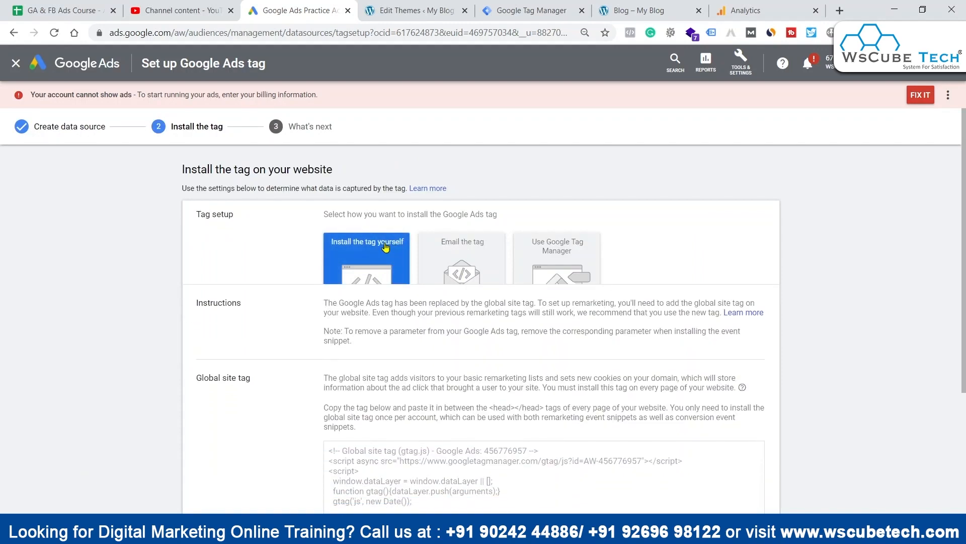
scroll(531, 389, "down", 3)
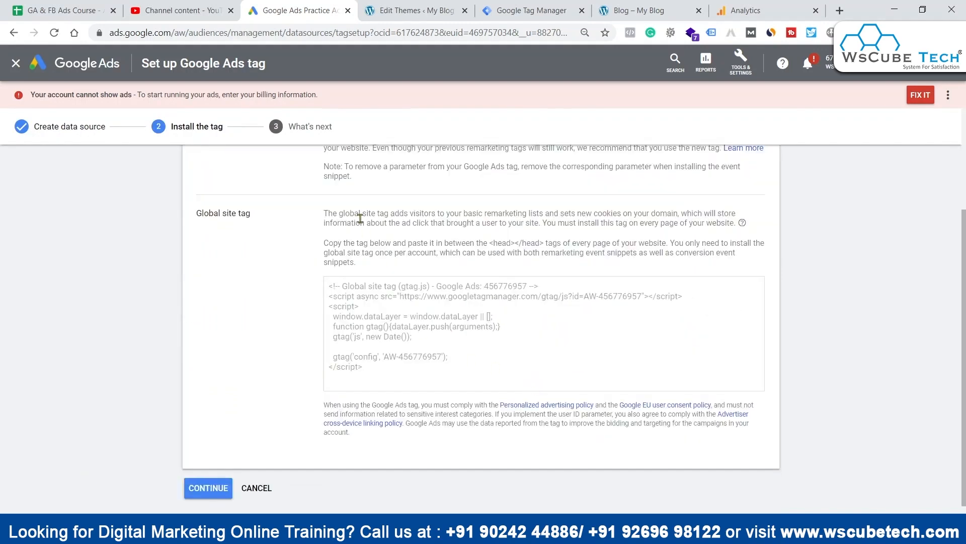
scroll(357, 197, "up", 4)
left_click(444, 251)
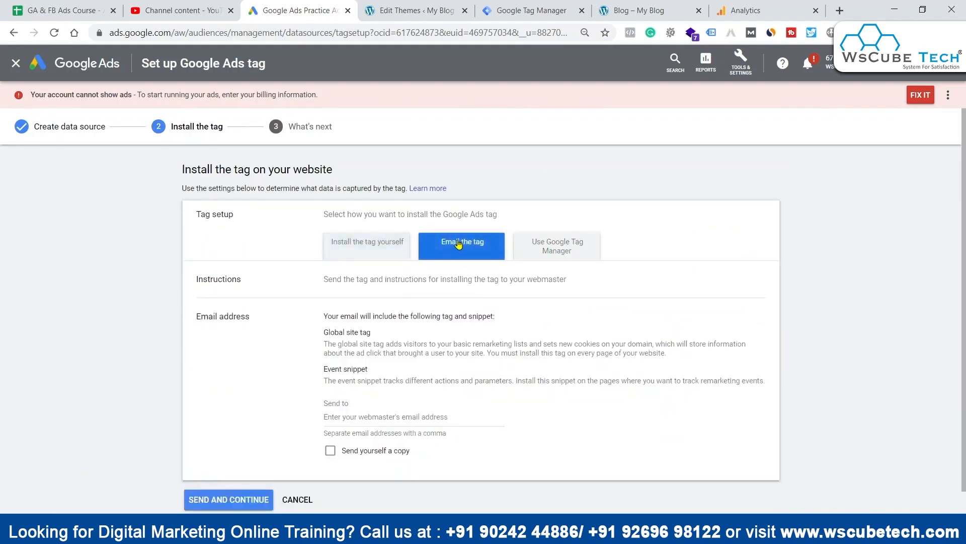
left_click(554, 242)
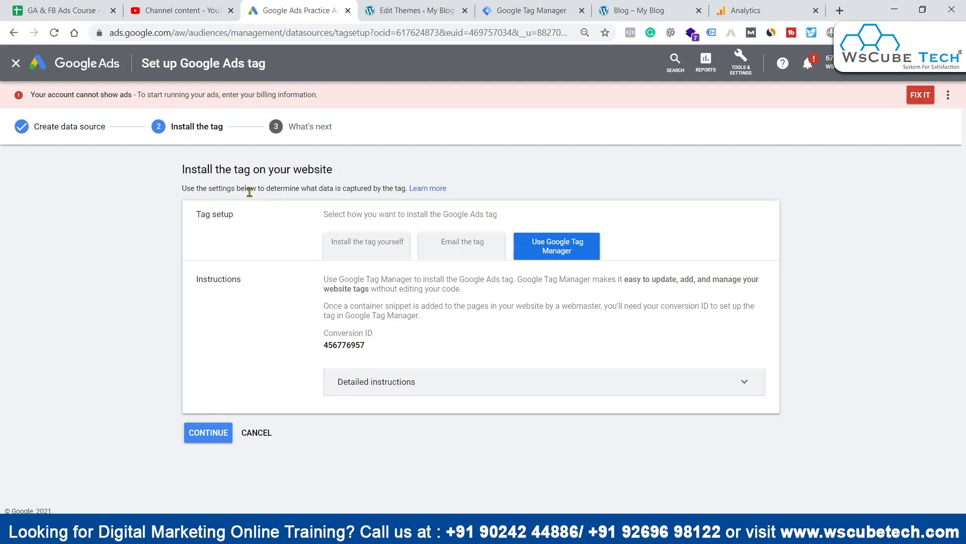
left_click(341, 243)
left_click(443, 252)
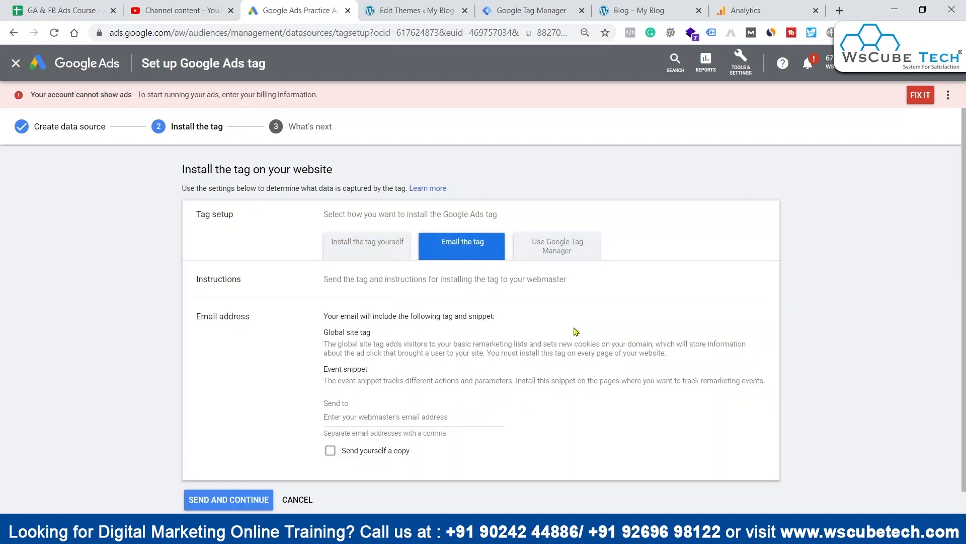
left_click(346, 243)
left_click(449, 243)
left_click(519, 245)
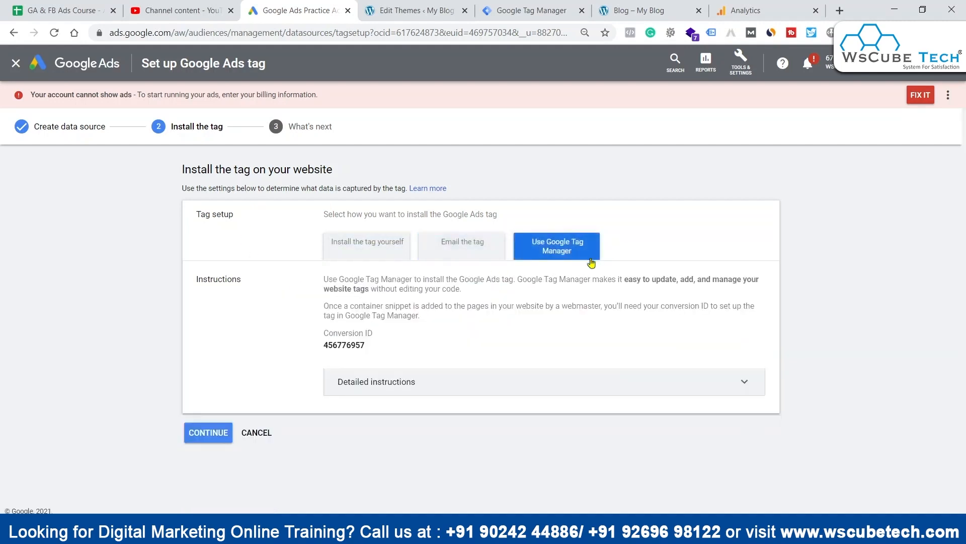
Step: Switch to Google Tag Manager and add a new tag named "Google Ads Remarketing Tag"
left_click(546, 8)
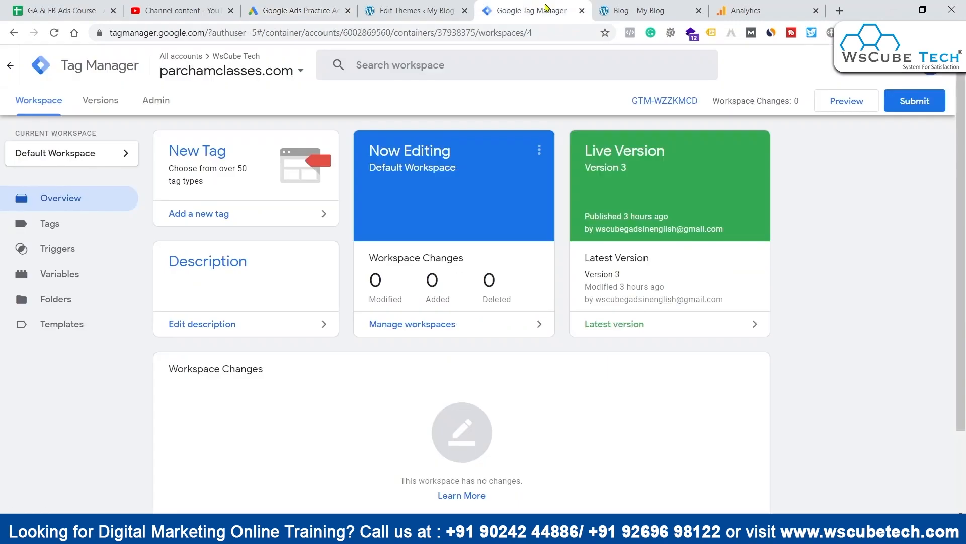
left_click(222, 214)
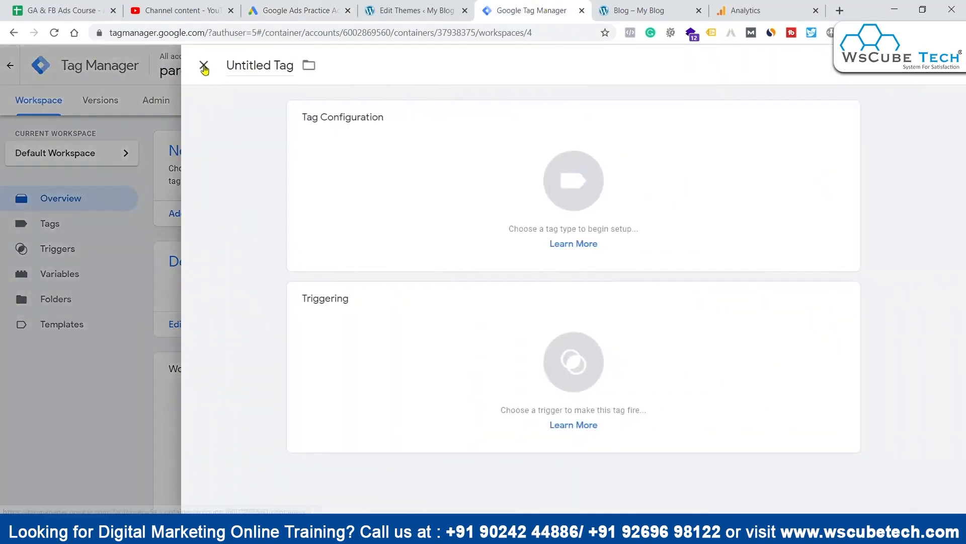
left_click(262, 65)
type("Google Ads Remarketing Tag")
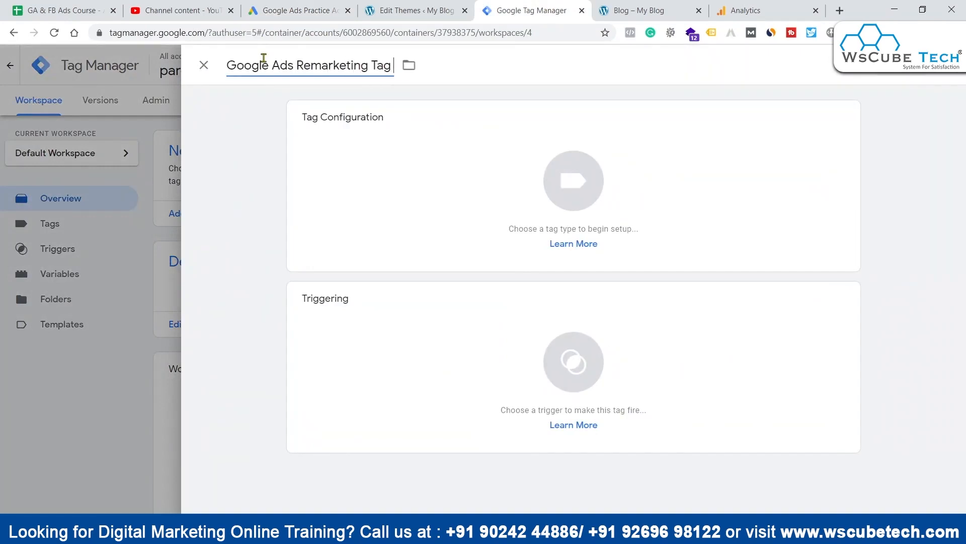
Step: Choose Google Ads Remarketing as the tag type and look over its configuration fields
left_click(466, 205)
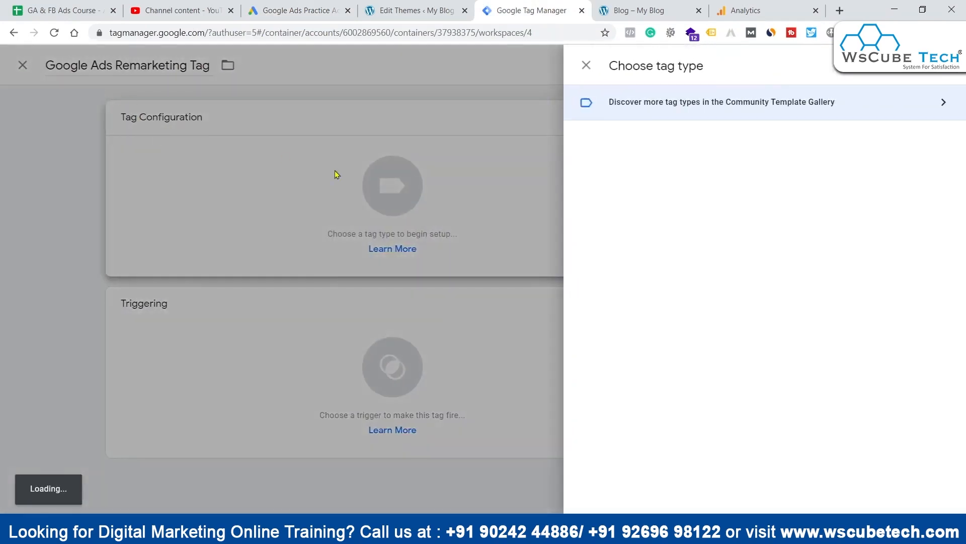
scroll(796, 292, "down", 1)
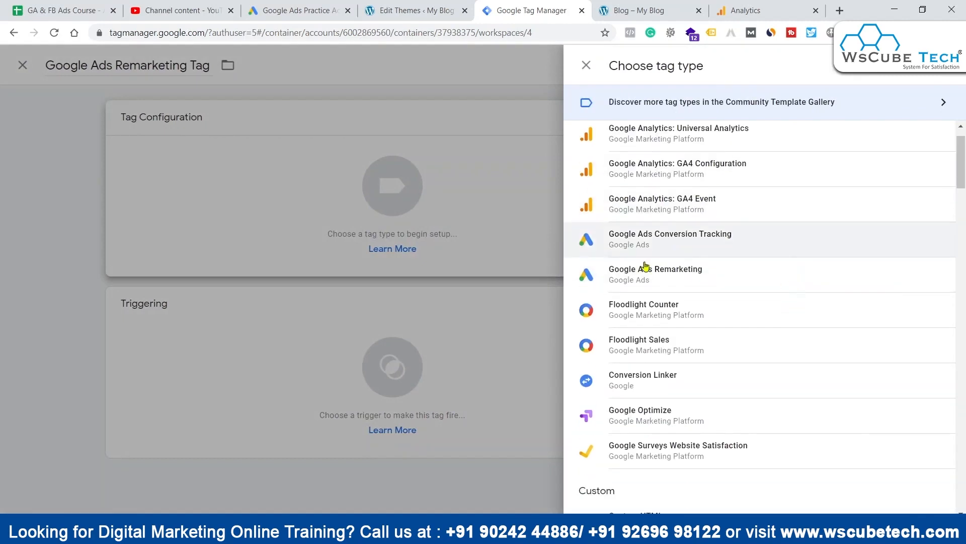
left_click(711, 256)
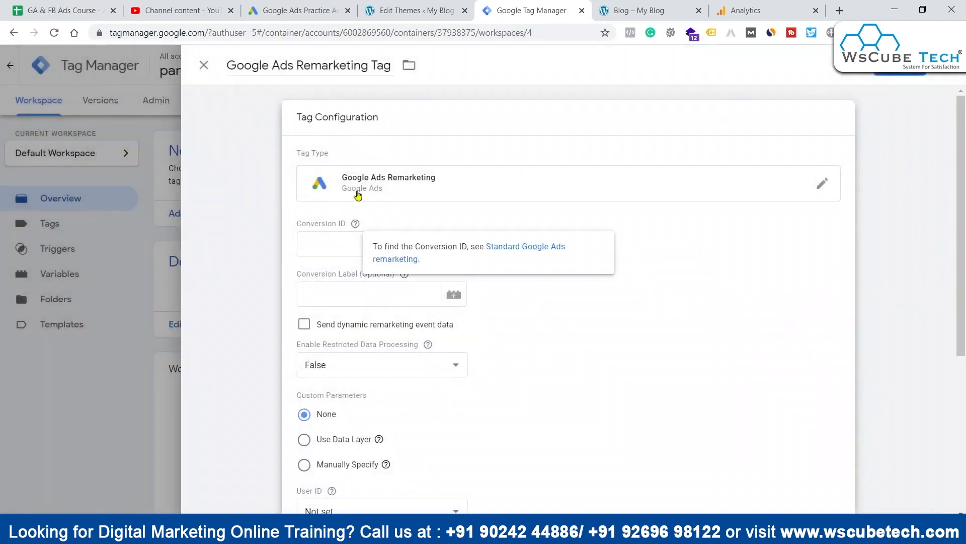
left_click(347, 244)
left_click(344, 295)
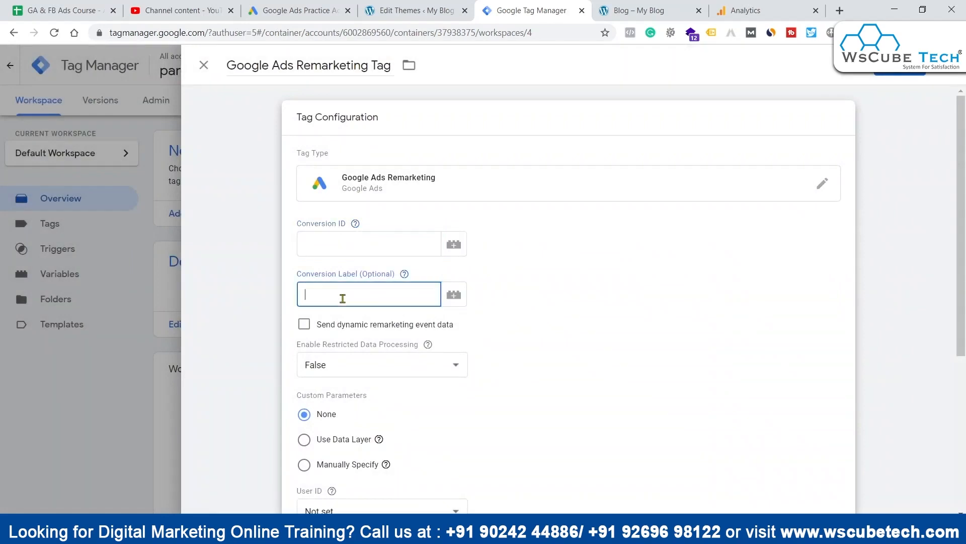
scroll(582, 286, "down", 2)
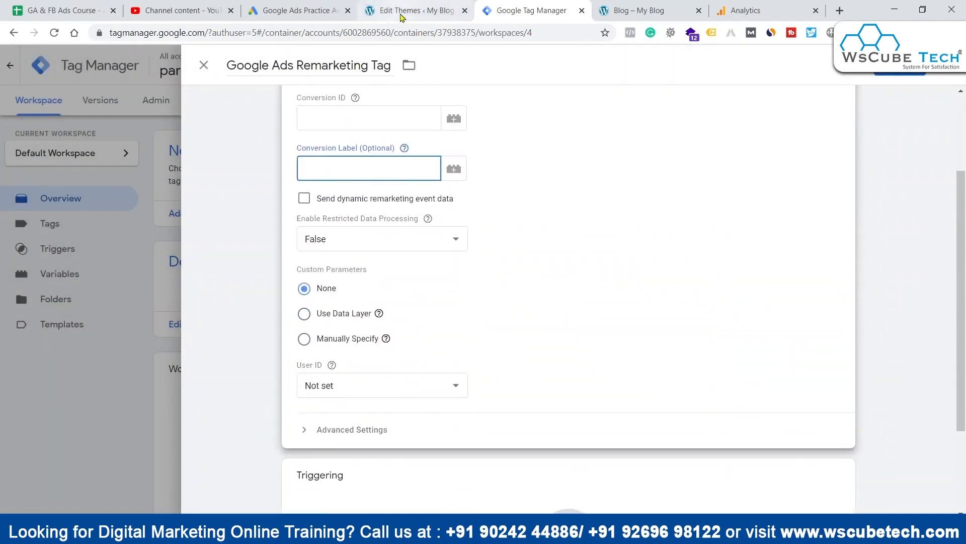
Step: Switch back to Google Ads, copy the conversion ID from the tag setup and review the detailed Tag Manager instructions
left_click(297, 10)
double_click(355, 345)
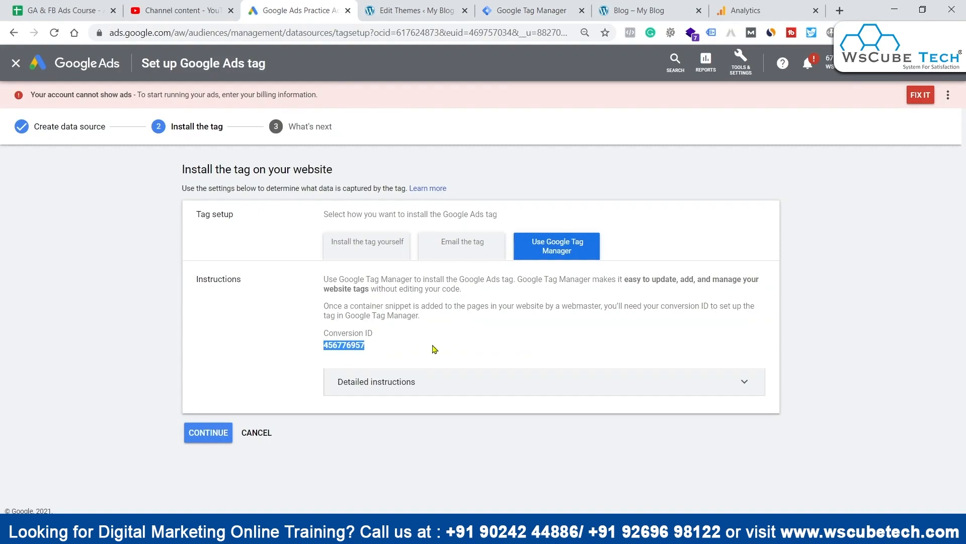
left_click(738, 382)
scroll(624, 339, "down", 3)
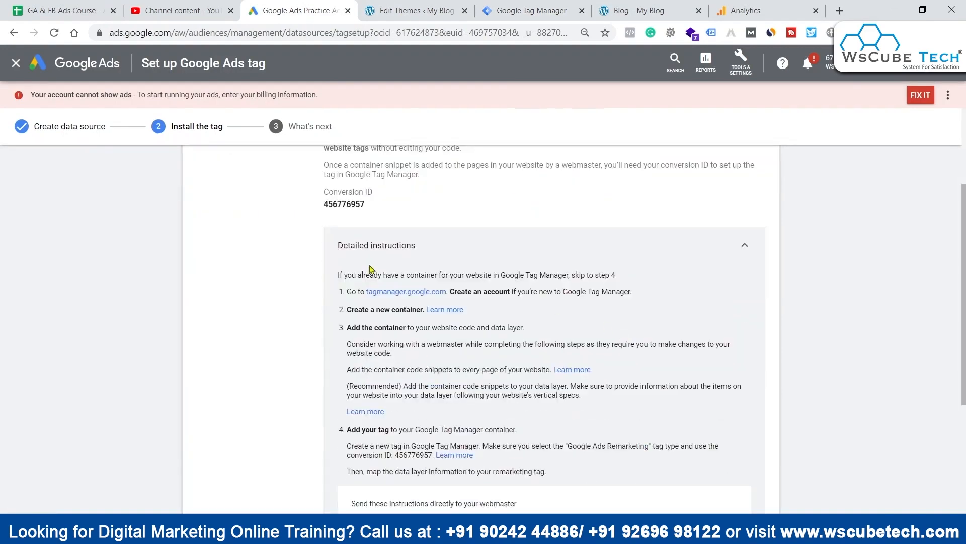
double_click(346, 204)
key("ctrl+c")
scroll(497, 334, "up", 3)
scroll(497, 334, "down", 7)
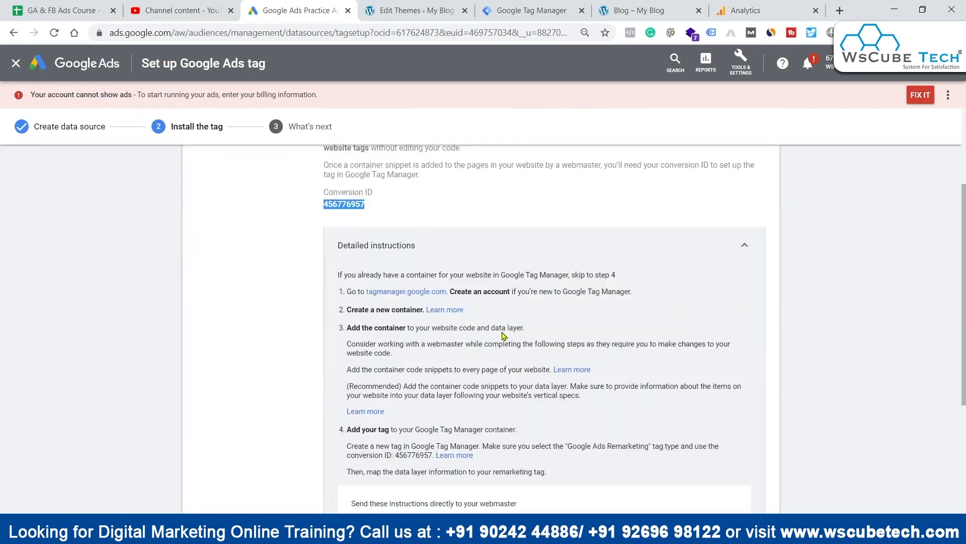
scroll(506, 336, "up", 3)
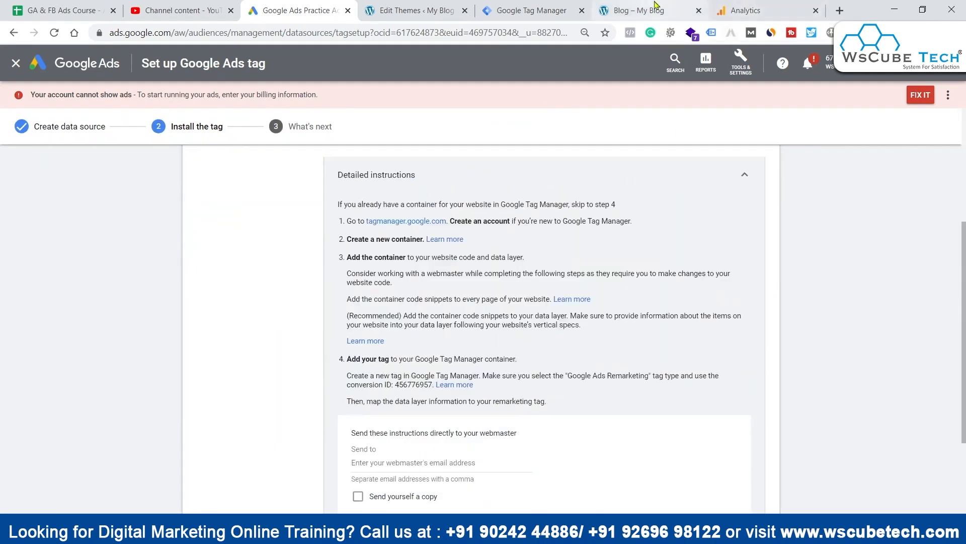
Step: Return to Tag Manager and paste the copied conversion ID into the remarketing tag's Conversion ID field
left_click(526, 11)
left_click(387, 124)
key("ctrl+v")
left_click(611, 209)
scroll(654, 222, "up", 3)
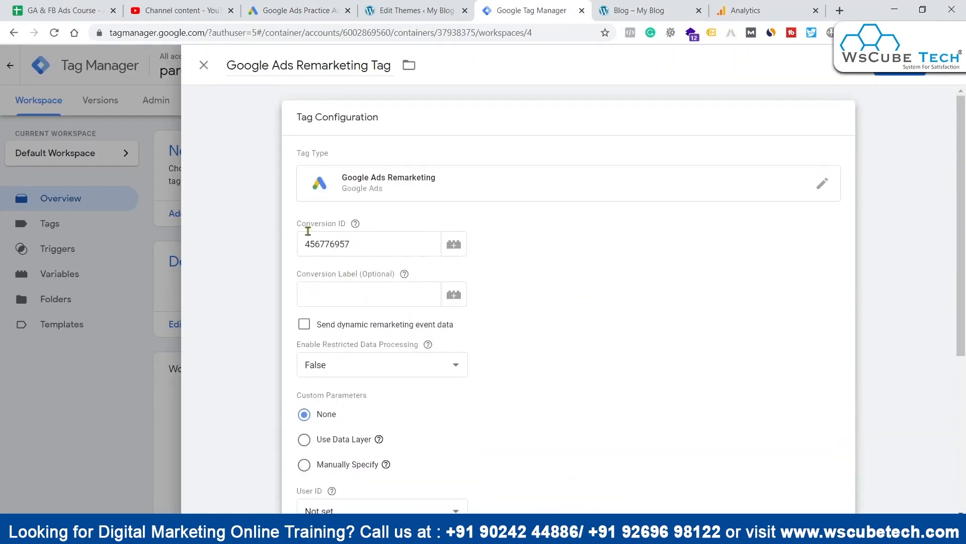
Step: Add the All Pages trigger to the remarketing tag and save the tag
scroll(539, 278, "down", 5)
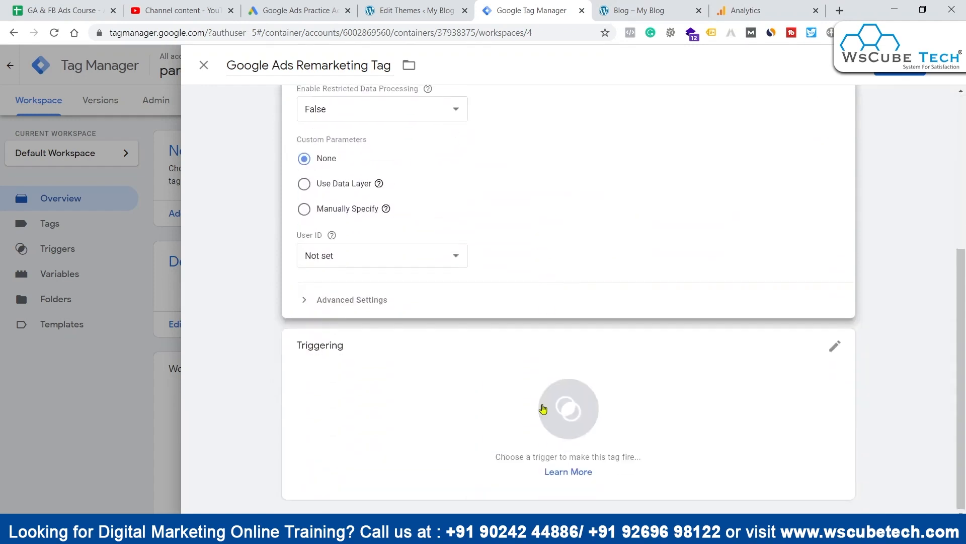
left_click(475, 402)
left_click(267, 123)
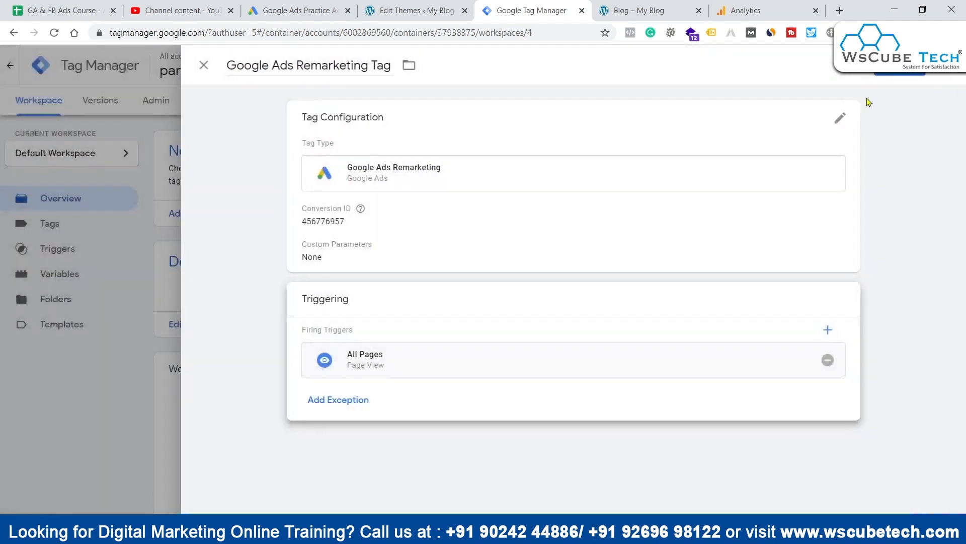
left_click(900, 66)
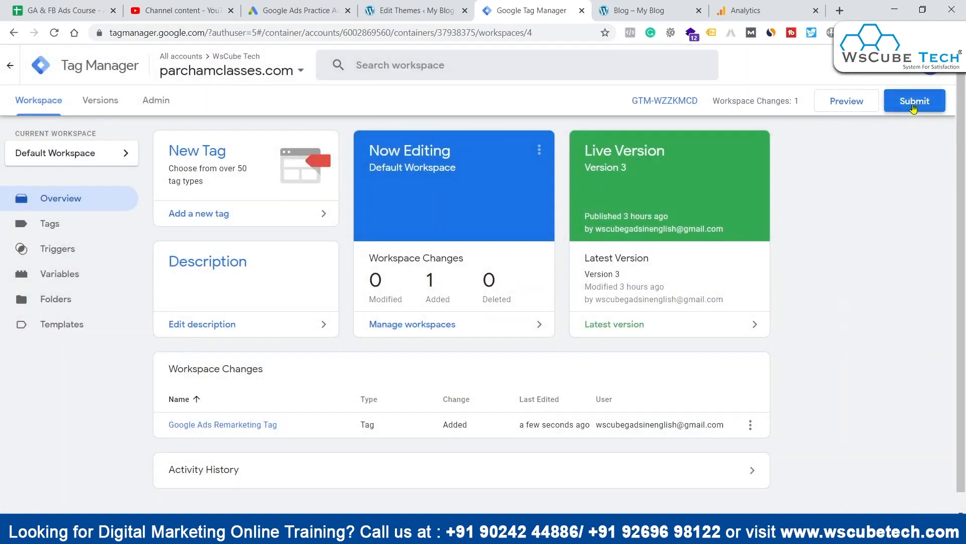
Step: Submit the container changes, publish them to Live without a version name or description, and return to the workspace
left_click(916, 101)
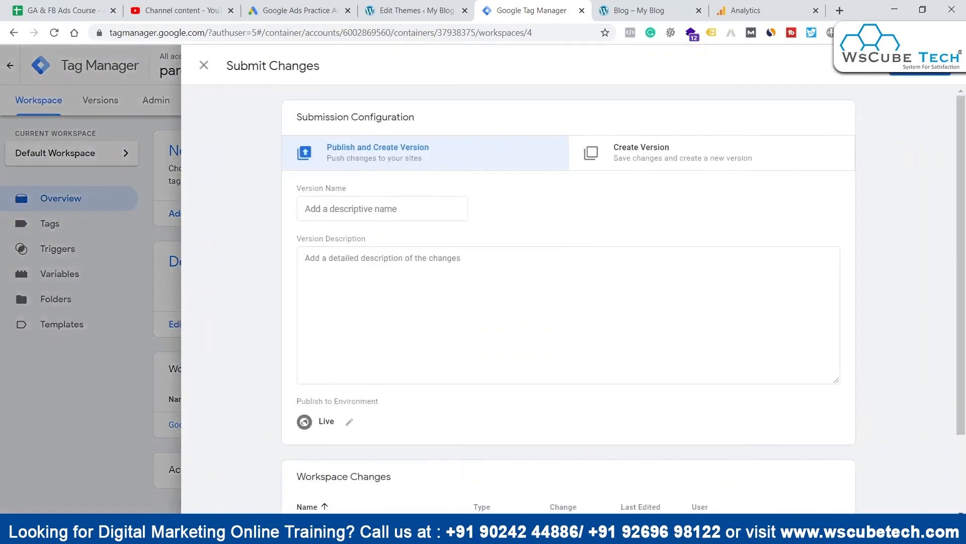
left_click(921, 71)
left_click(650, 420)
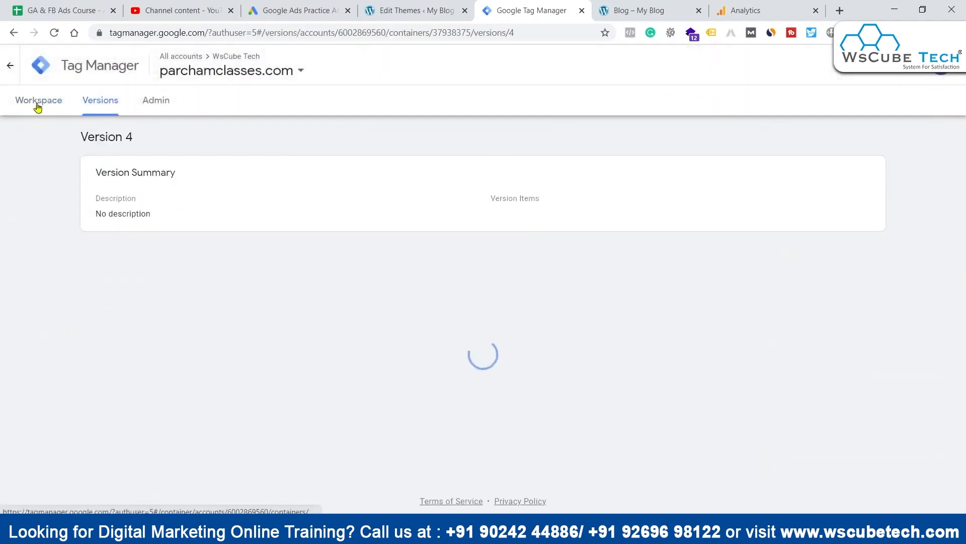
left_click(37, 103)
Step: Reload the website's blog page and check its installed tags with Google Tag Assistant
left_click(646, 11)
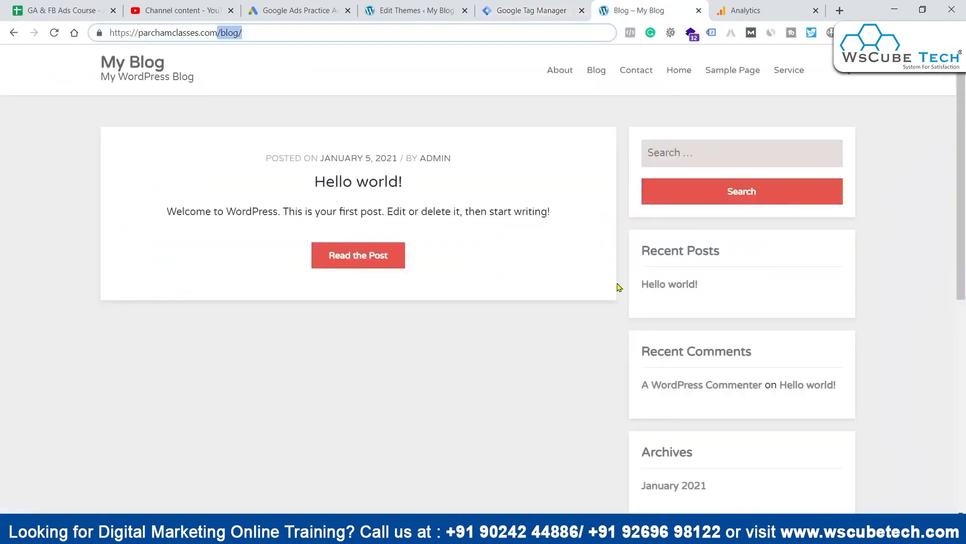
key("Return")
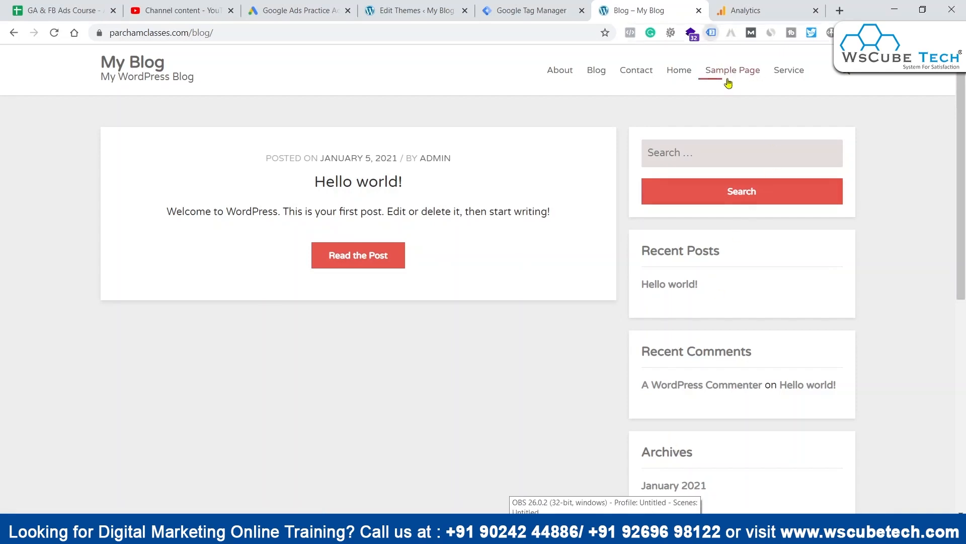
left_click(711, 32)
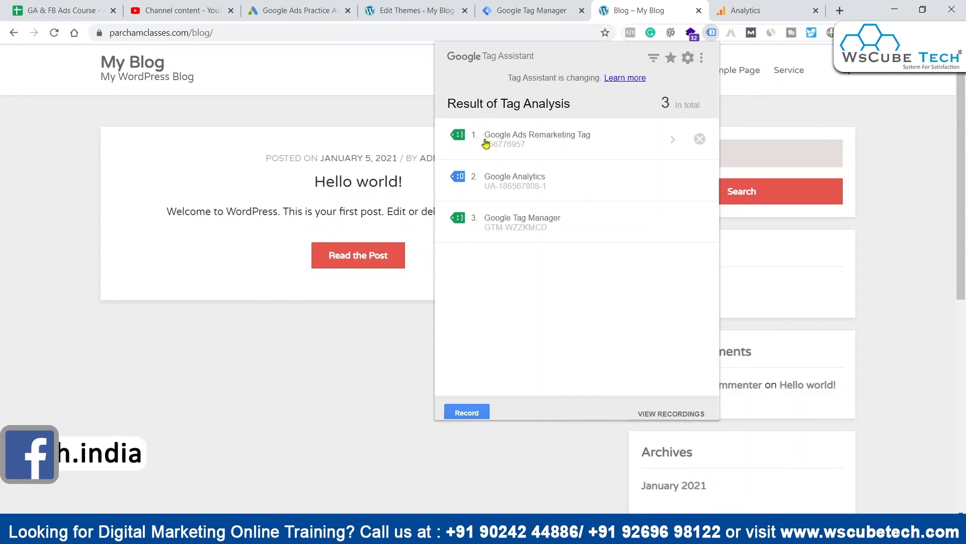
Step: Switch to Google Ads and finish the Google Ads tag setup, returning to the audience sources
left_click(332, 345)
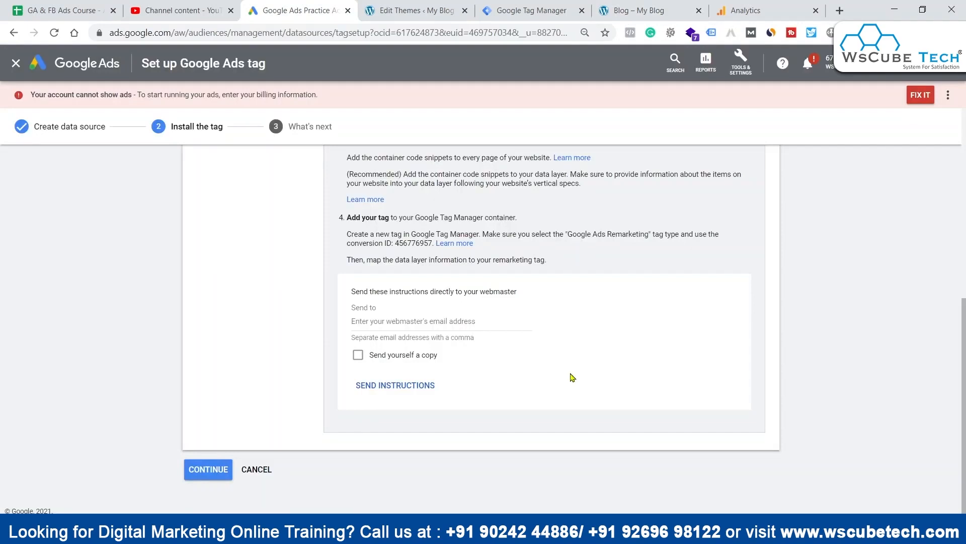
left_click(184, 468)
left_click(212, 256)
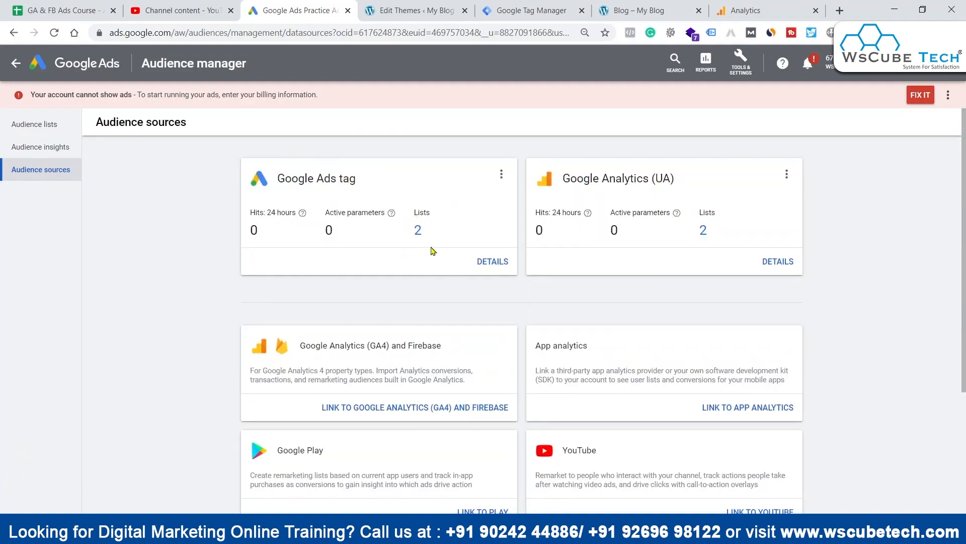
Step: View the remarketing audience lists and bring up the Notepad notes
left_click(36, 124)
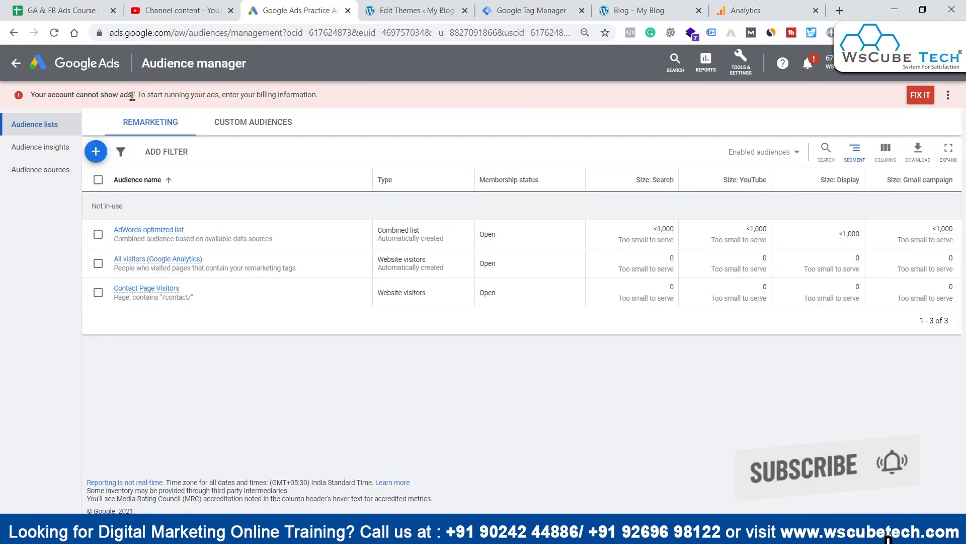
key("alt+Tab")
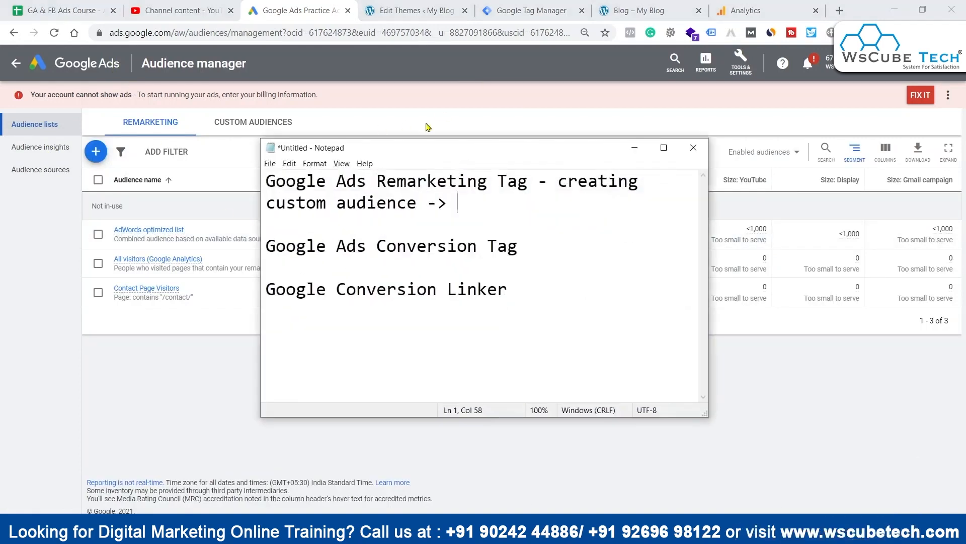
Step: Add a line reading "Google -> Goals ->" beneath the Google Ads Conversion Tag entry in the notes
left_click_drag(274, 246, 448, 249)
left_click(528, 258)
left_click_drag(542, 247, 417, 244)
left_click(420, 259)
left_click(508, 246)
type("\\")
key("Return")
type("Google ")
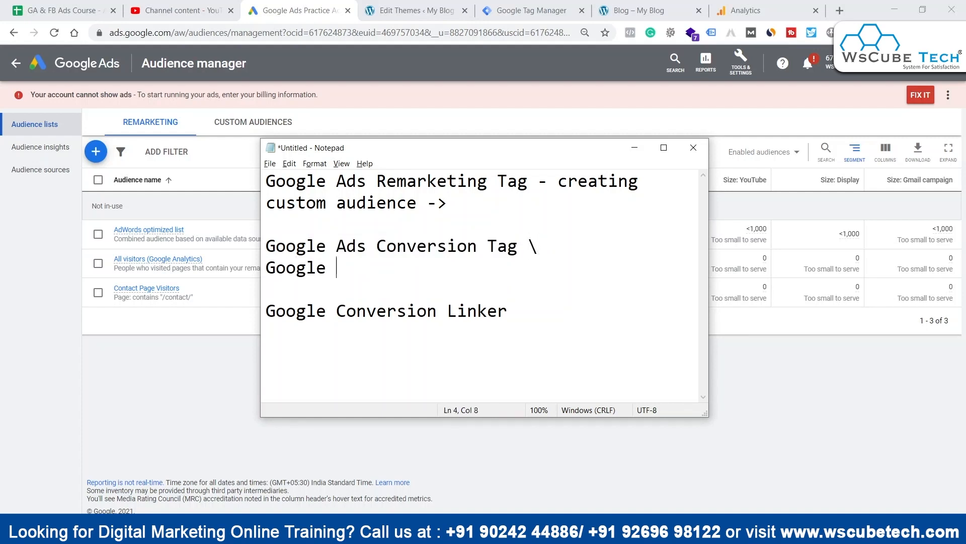
type("-> Goals -> ")
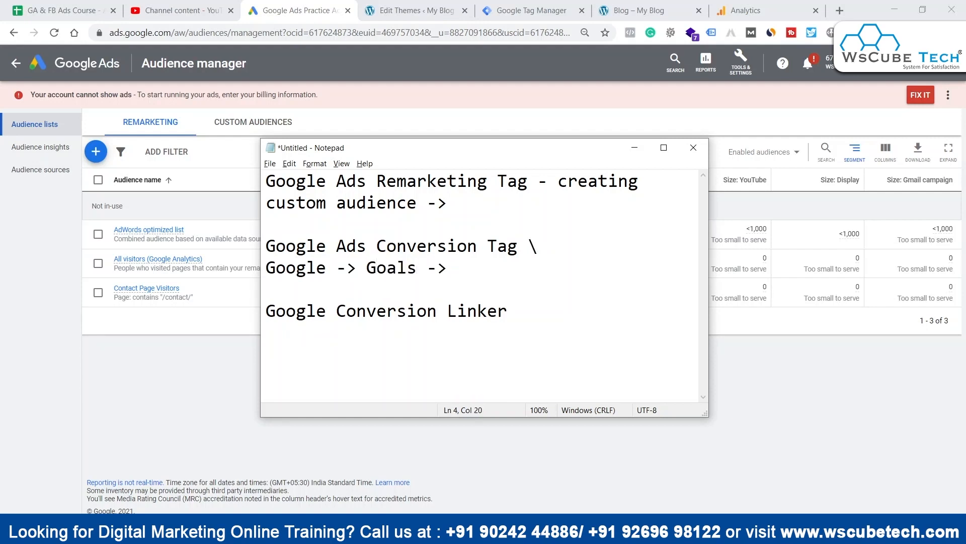
type("Google ads ")
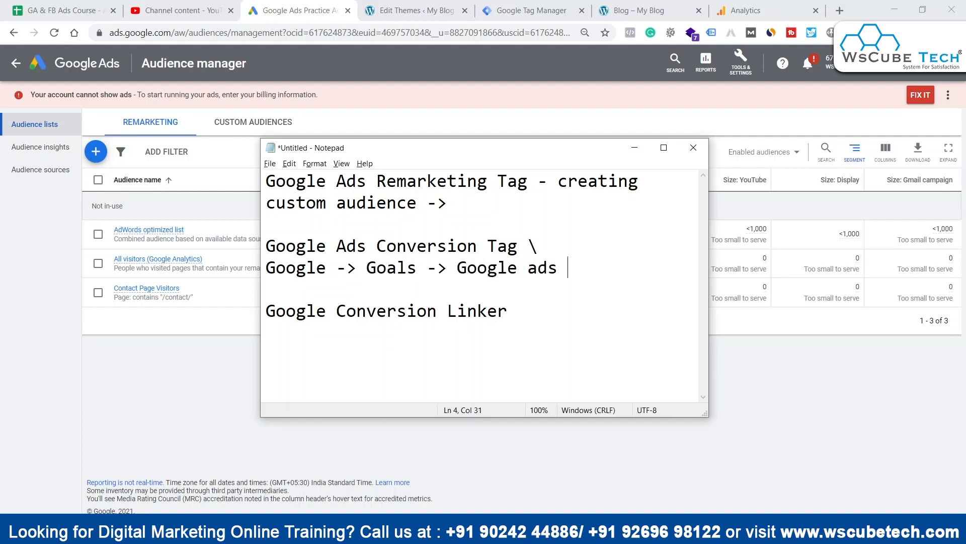
type("Account")
Step: Complete the new note line with "Google ads Account" and reposition the notes window
key("BackSpace")
key("BackSpace")
key("BackSpace")
key("BackSpace")
type("count")
left_click_drag(548, 148, 576, 125)
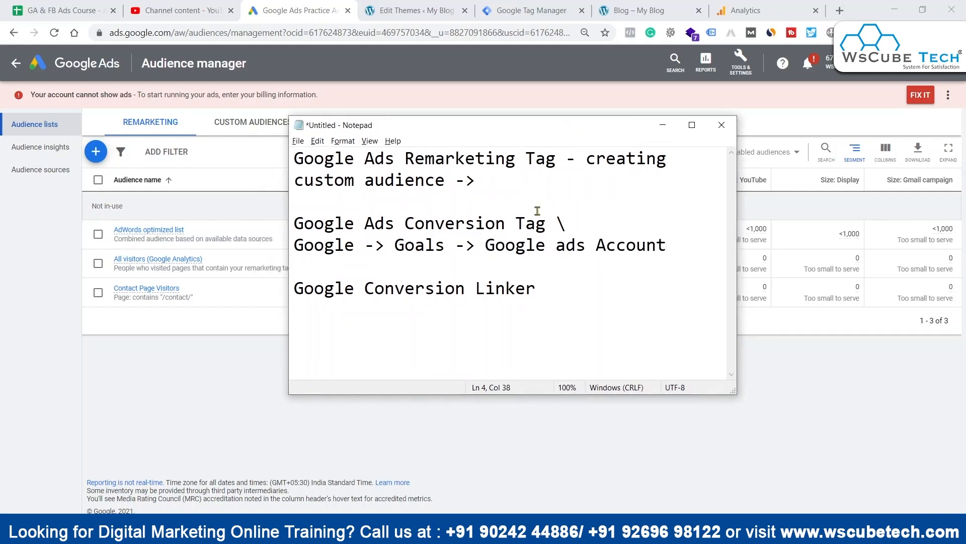
Step: Switch back to Google Ads, go to the conversion actions, and start a new conversion action of the Website kind
key("alt+Tab")
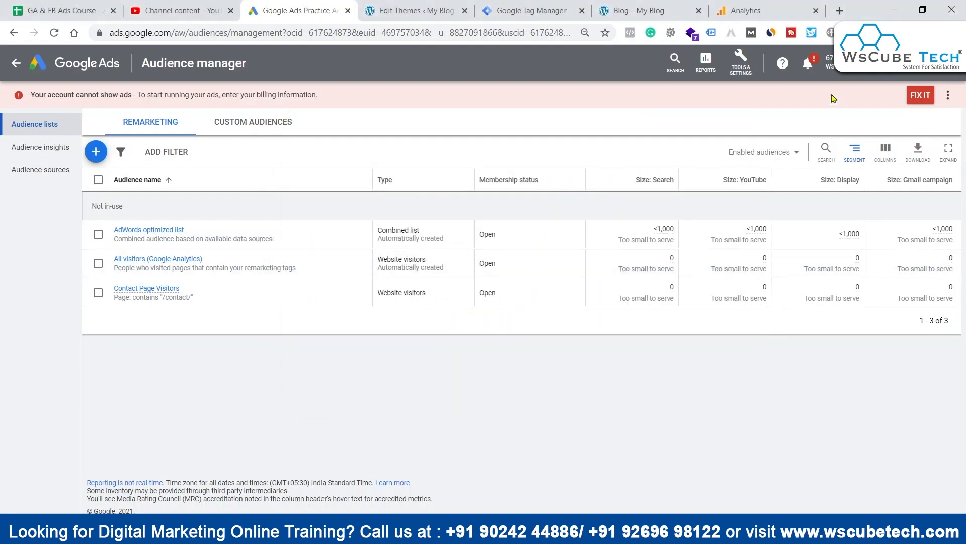
left_click(741, 63)
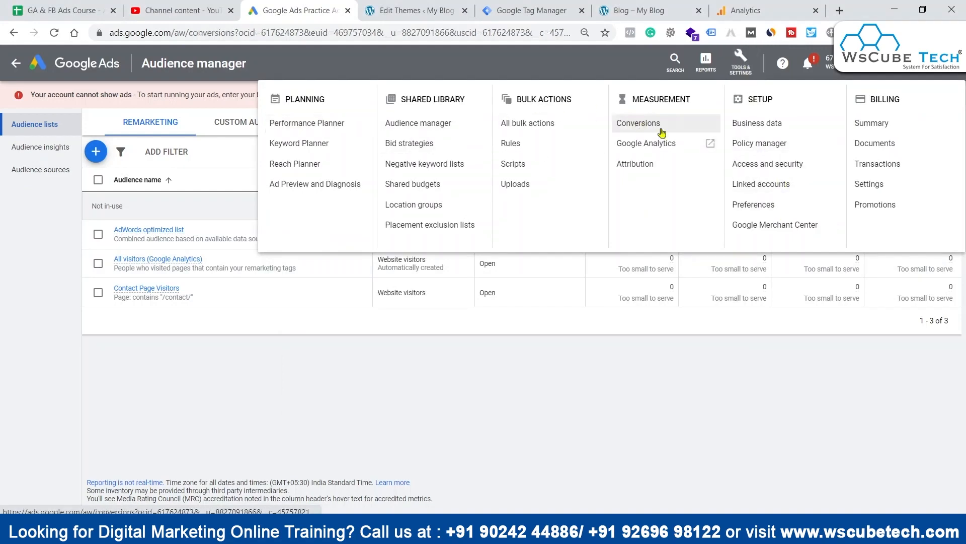
left_click(642, 123)
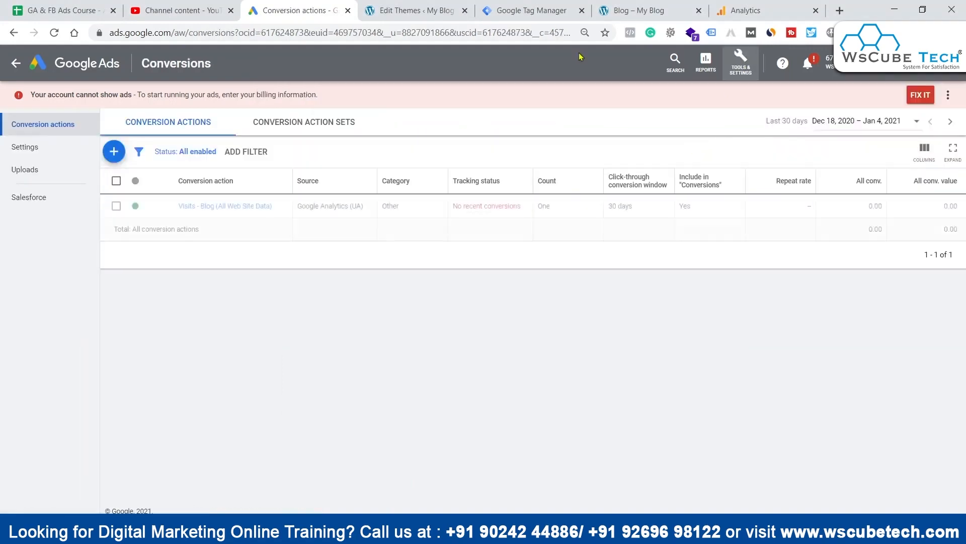
left_click(113, 151)
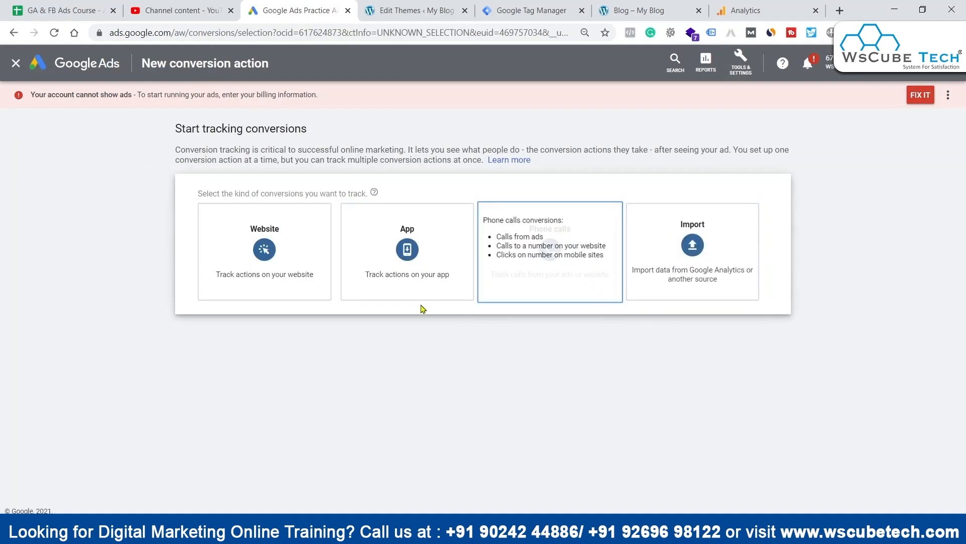
mouse_move(265, 238)
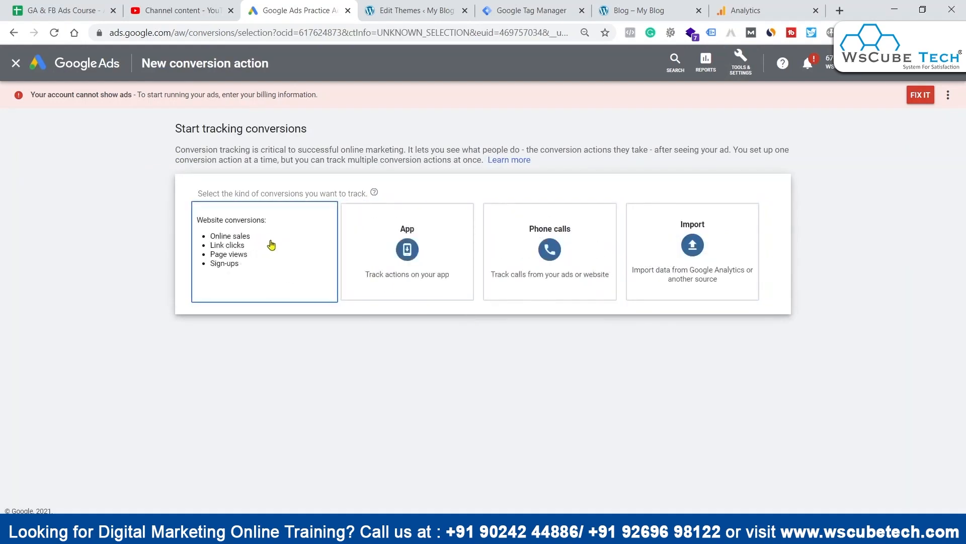
left_click(275, 256)
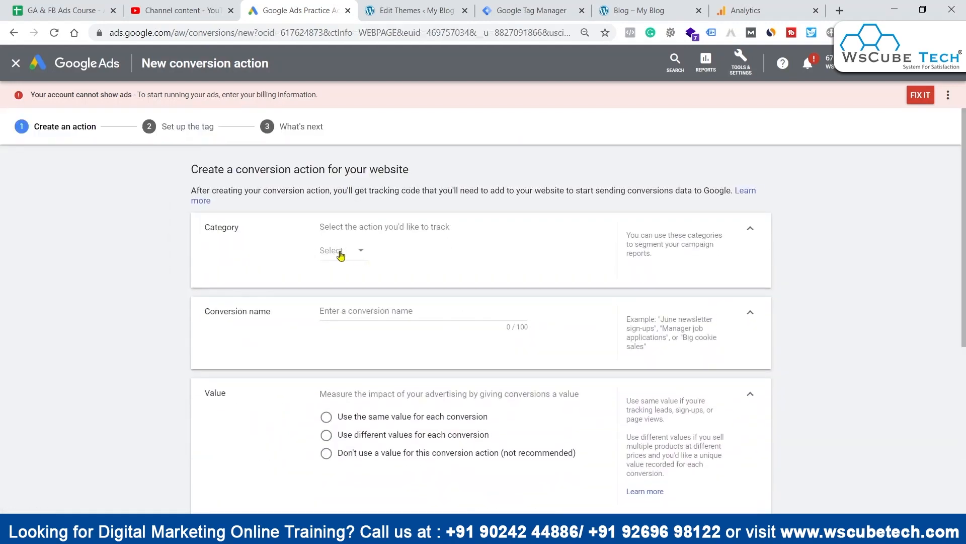
Step: Review the available conversion categories and set the category to Page view
left_click(341, 254)
scroll(386, 342, "down", 1)
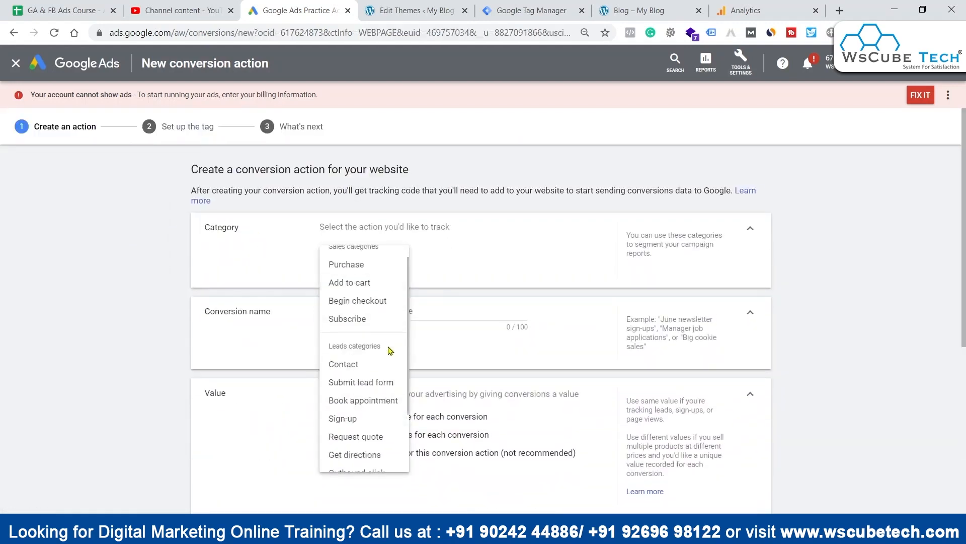
scroll(379, 372, "up", 1)
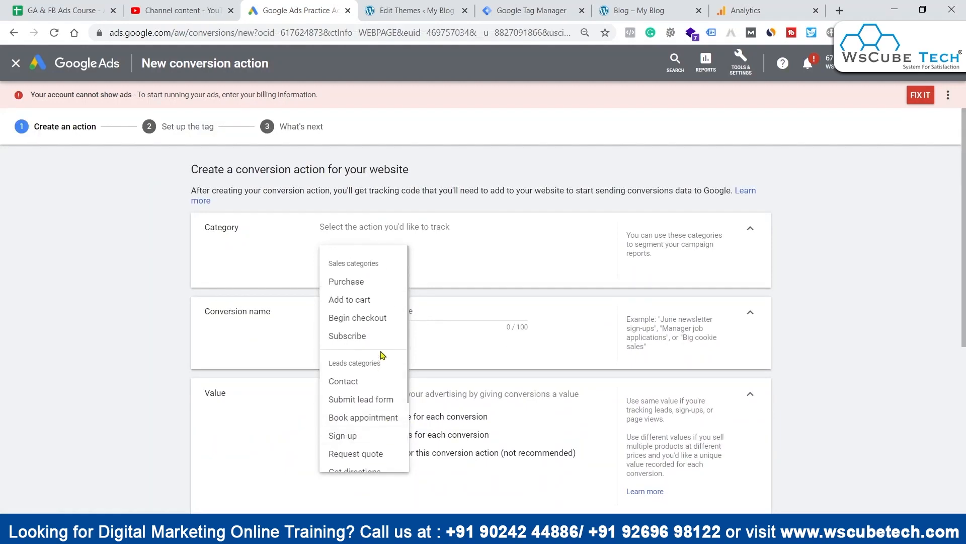
scroll(387, 301, "down", 1)
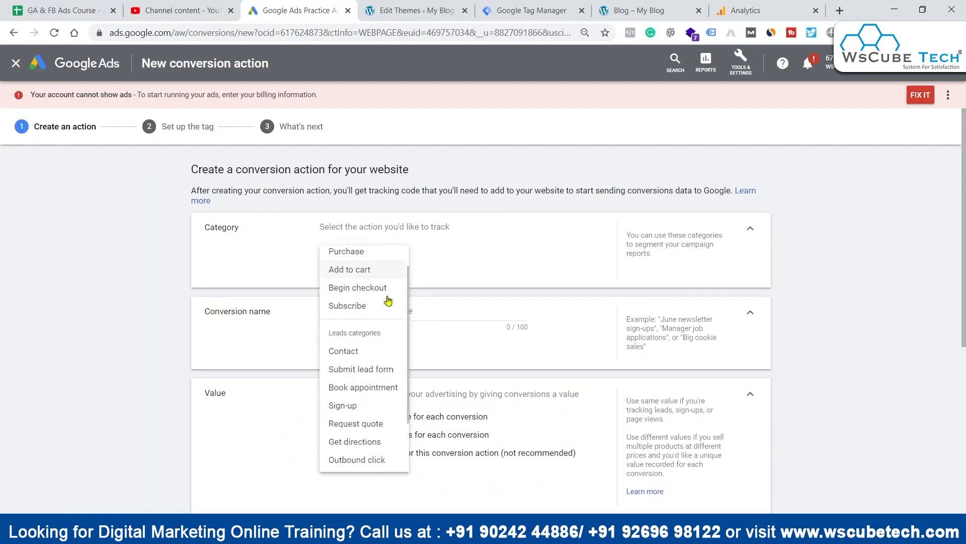
scroll(389, 301, "down", 1)
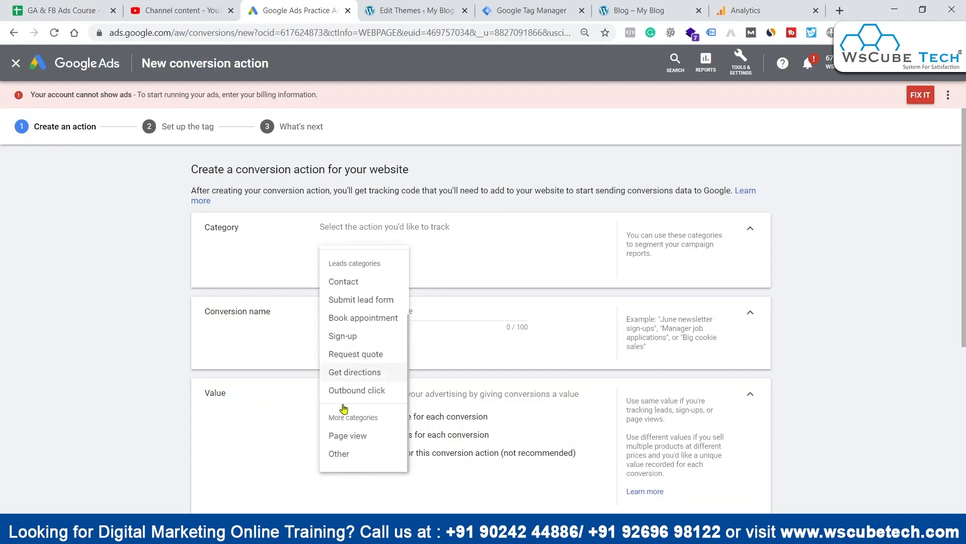
left_click(350, 433)
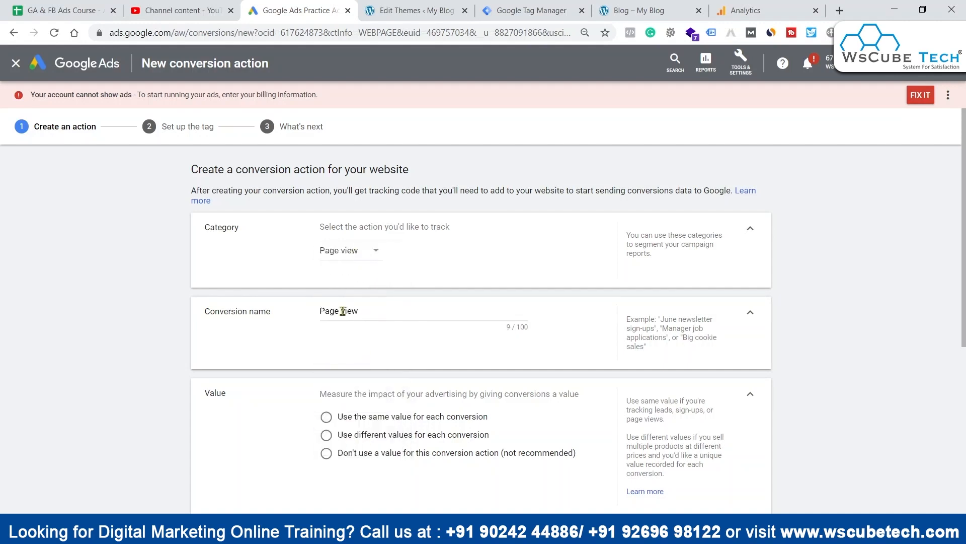
Step: Switch to the website, open its Service page, and select the page's address
triple_click(343, 310)
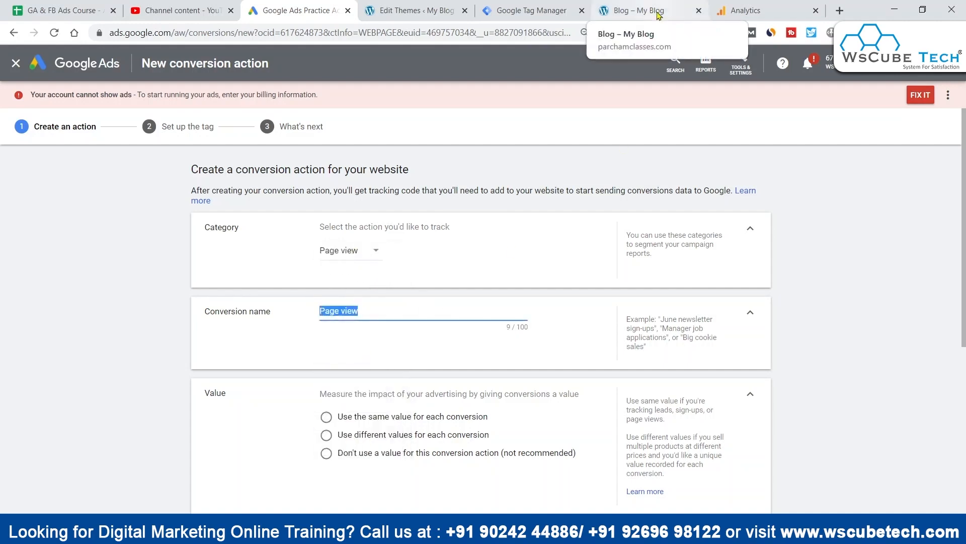
left_click(463, 9)
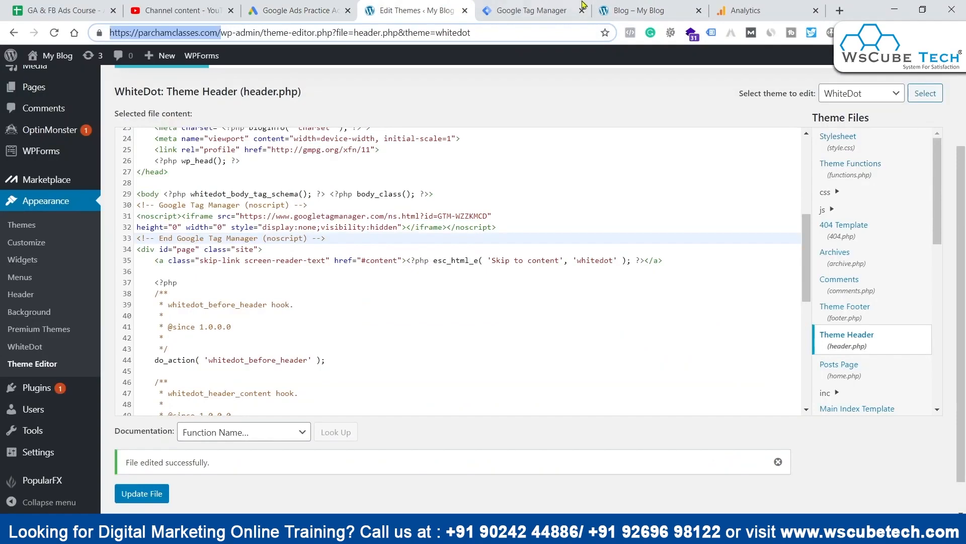
left_click(740, 9)
left_click(649, 9)
left_click(710, 74)
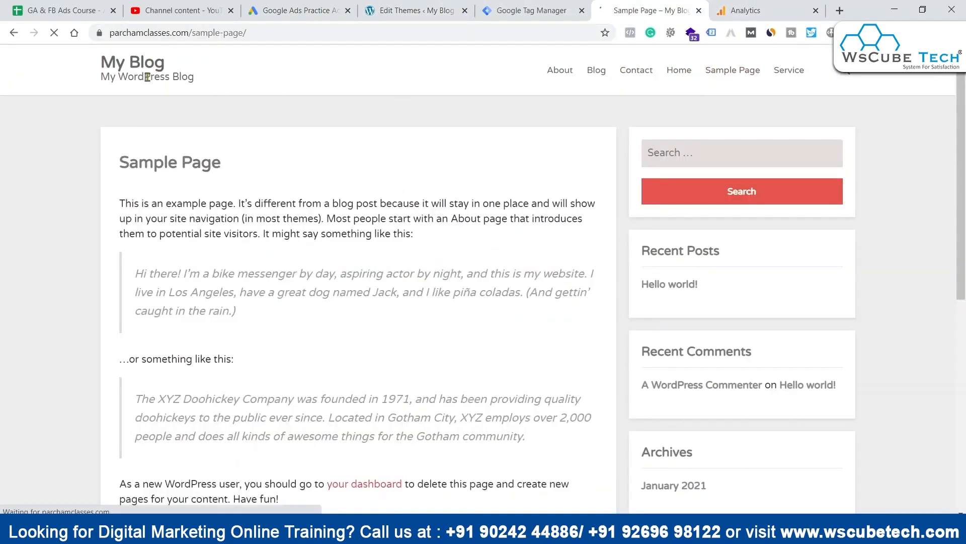
key("ctrl+l")
left_click(789, 71)
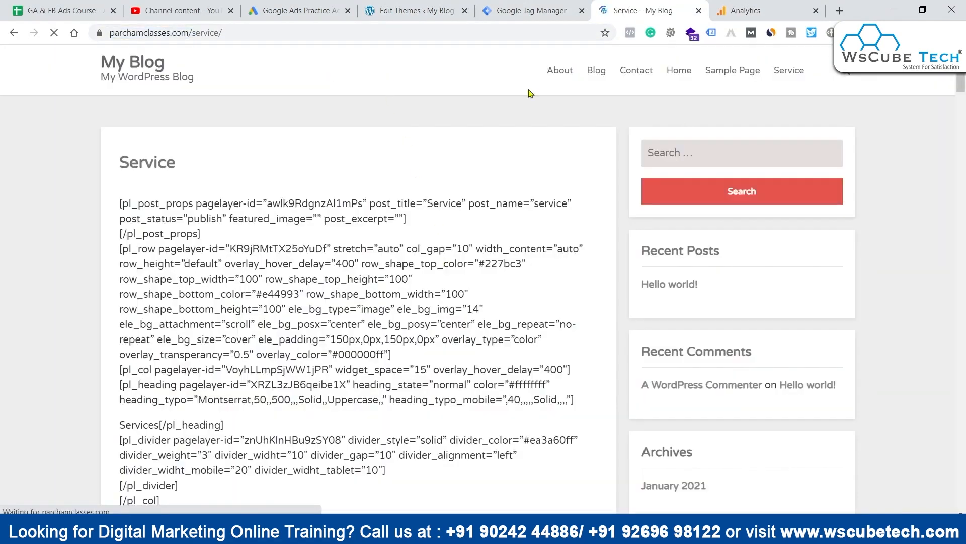
double_click(183, 34)
left_click(267, 36)
key("ctrl+a")
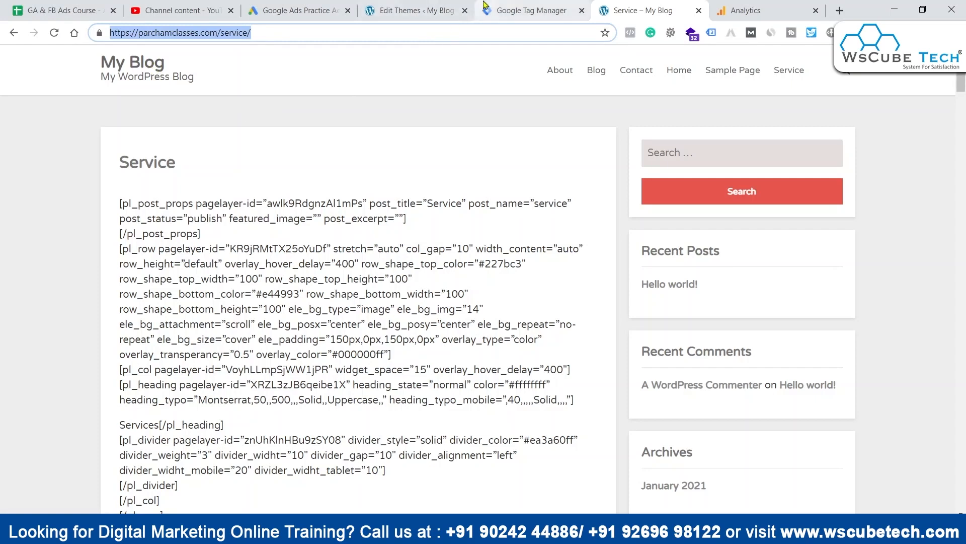
Step: Return to Google Ads and name the conversion "Page view - Service Page"
left_click(289, 6)
scroll(629, 262, "down", 2)
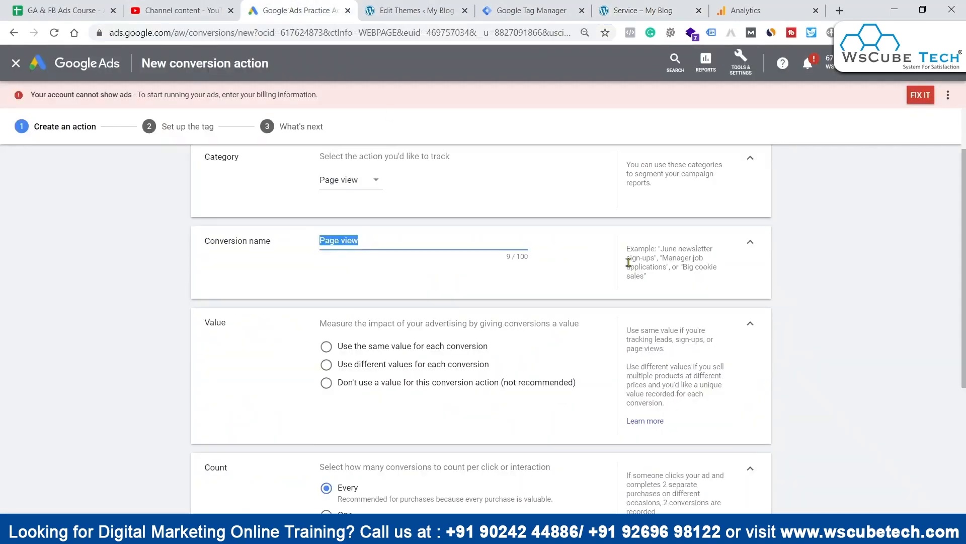
left_click(376, 241)
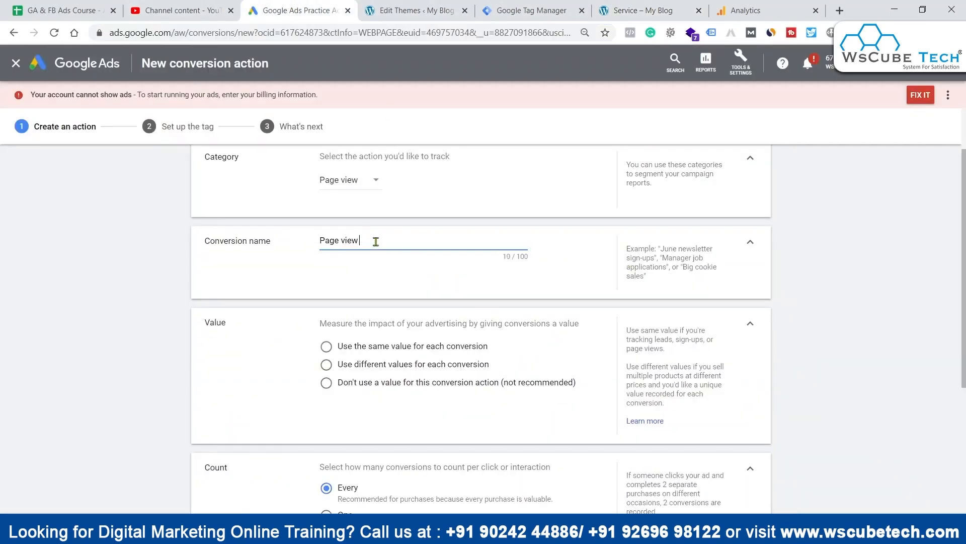
left_click(637, 10)
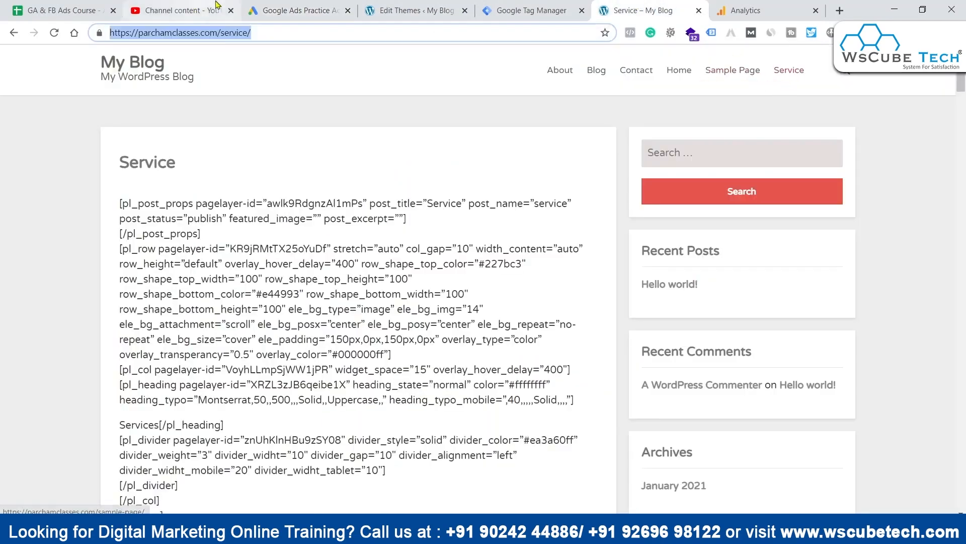
left_click(297, 10)
type("- Seriv")
key("BackSpace")
key("BackSpace")
type("vice Page")
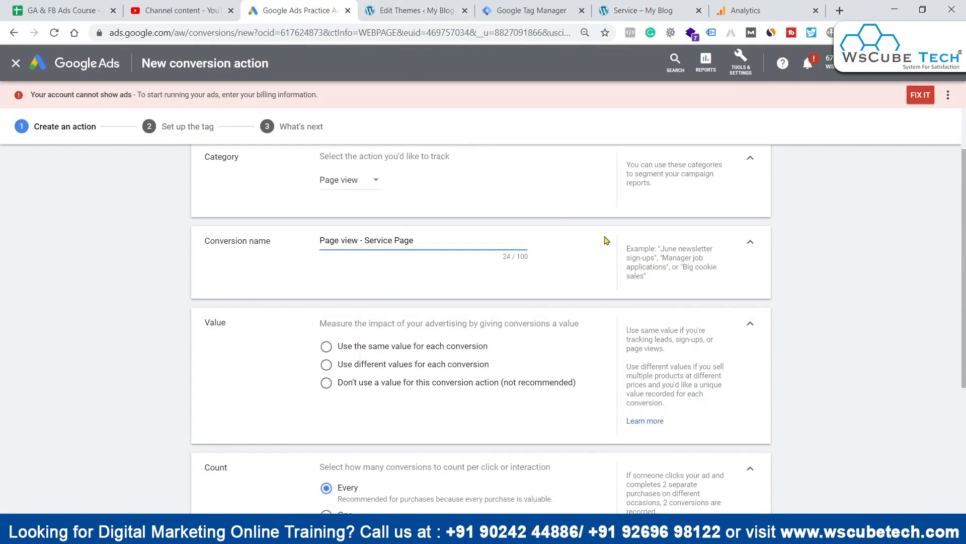
Step: Use the same value for each conversion, keep the remaining defaults, and create the conversion action
scroll(606, 241, "down", 1)
left_click(363, 277)
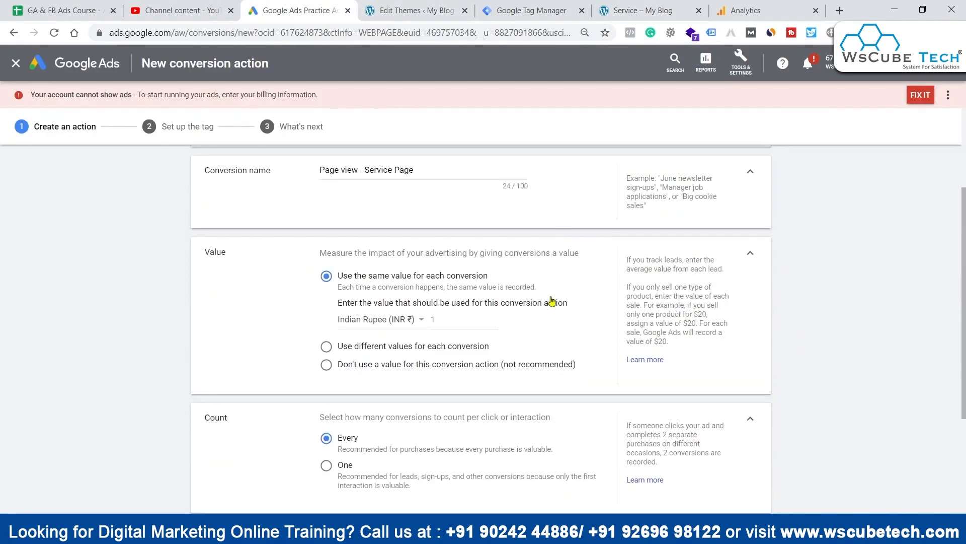
scroll(552, 301, "down", 3)
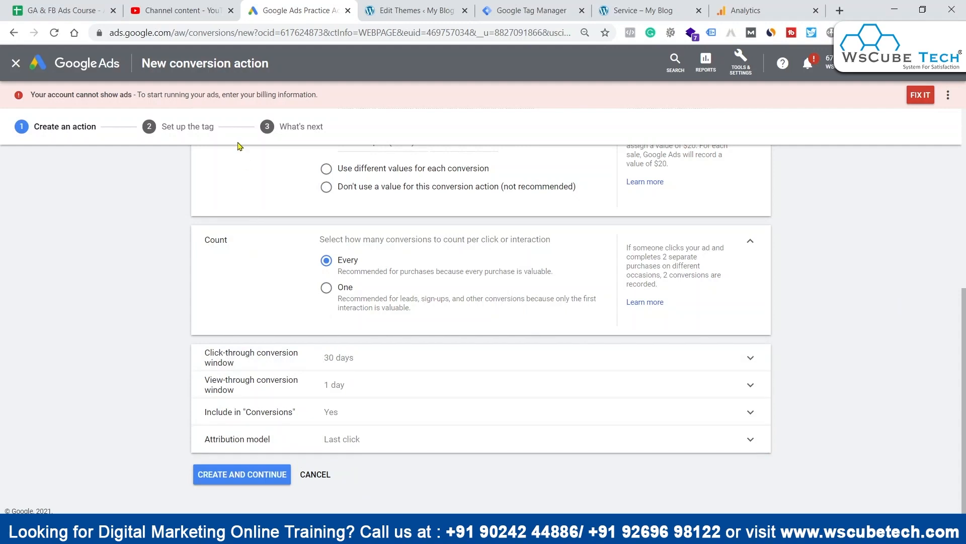
left_click(241, 474)
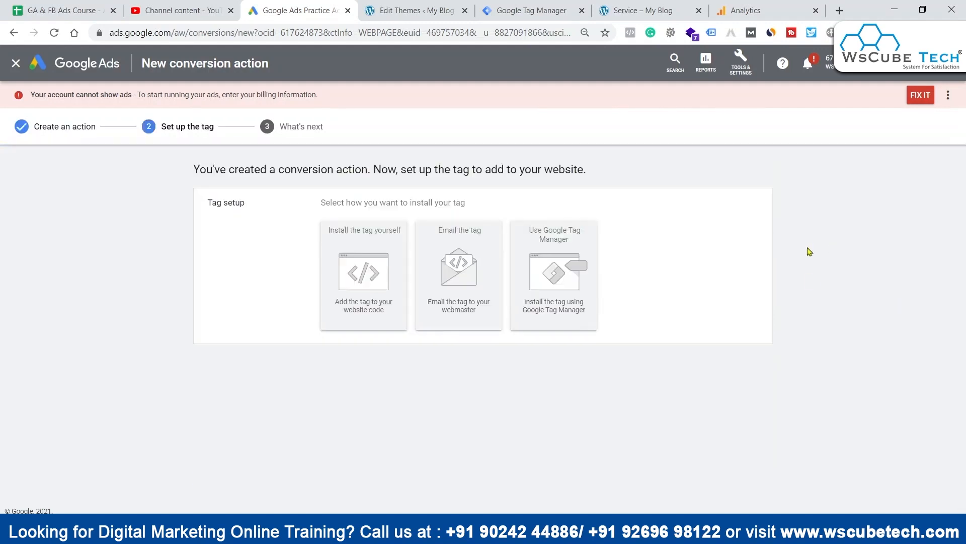
Step: Choose Google Tag Manager as the tag installation method and highlight the conversion label in its instructions
left_click(550, 263)
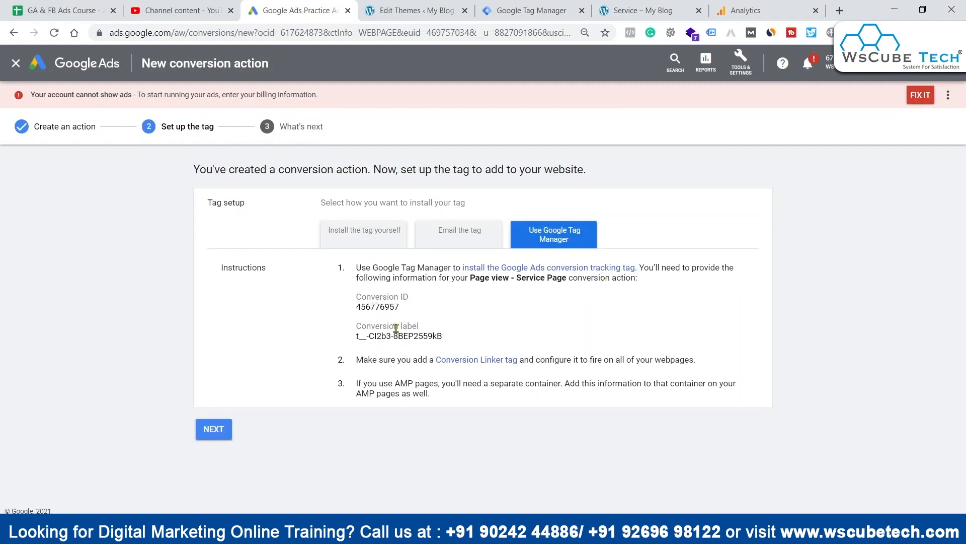
left_click_drag(385, 337, 453, 341)
left_click(535, 316)
Step: Switch to Google Tag Manager and add a new tag named "Conversion - Visit Service Page"
left_click(529, 10)
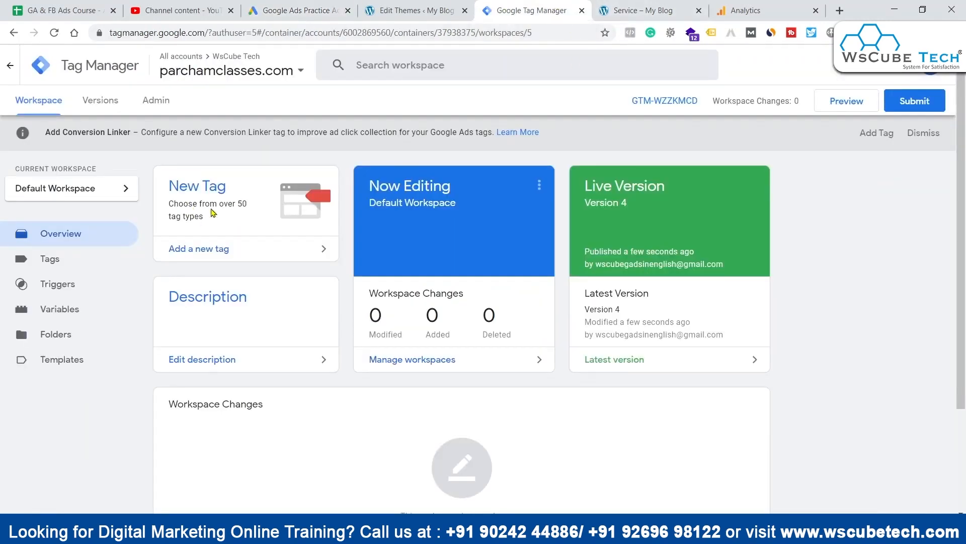
left_click(216, 248)
left_click(250, 61)
type("Converisons")
key("BackSpace")
key("BackSpace")
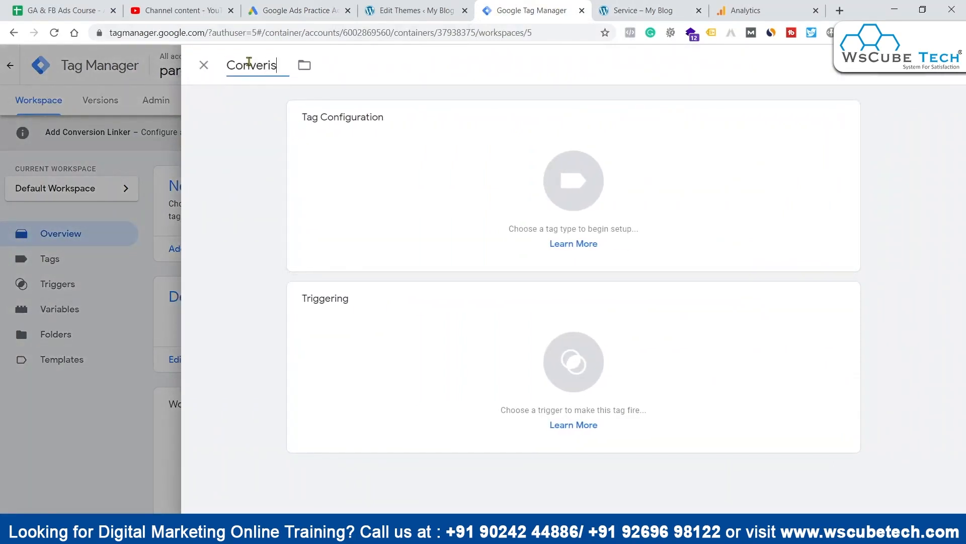
type("sion - Visit")
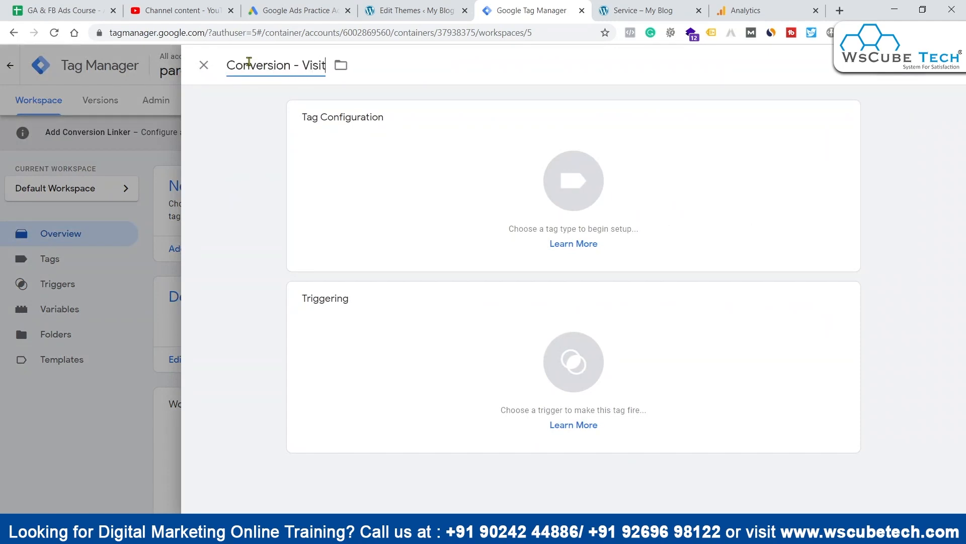
left_click(681, 6)
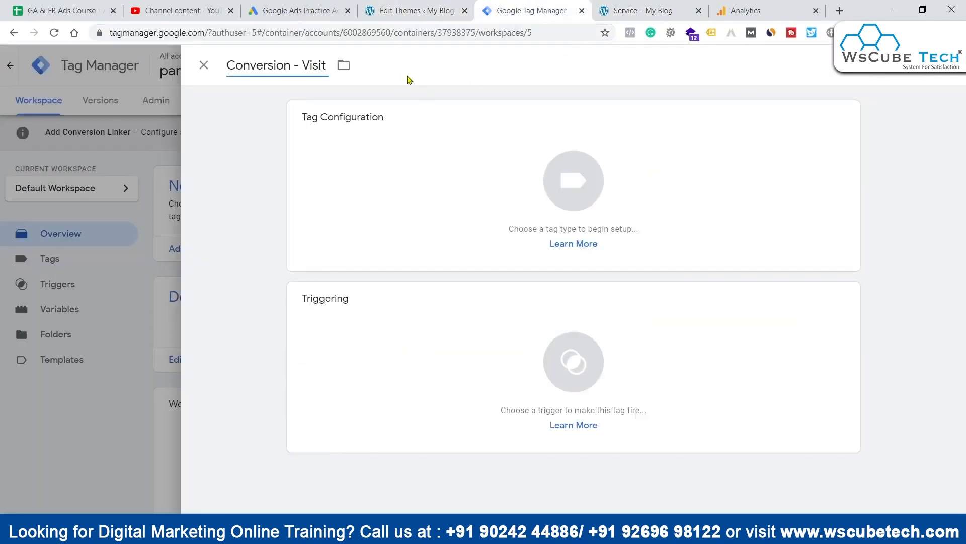
type("Service Page")
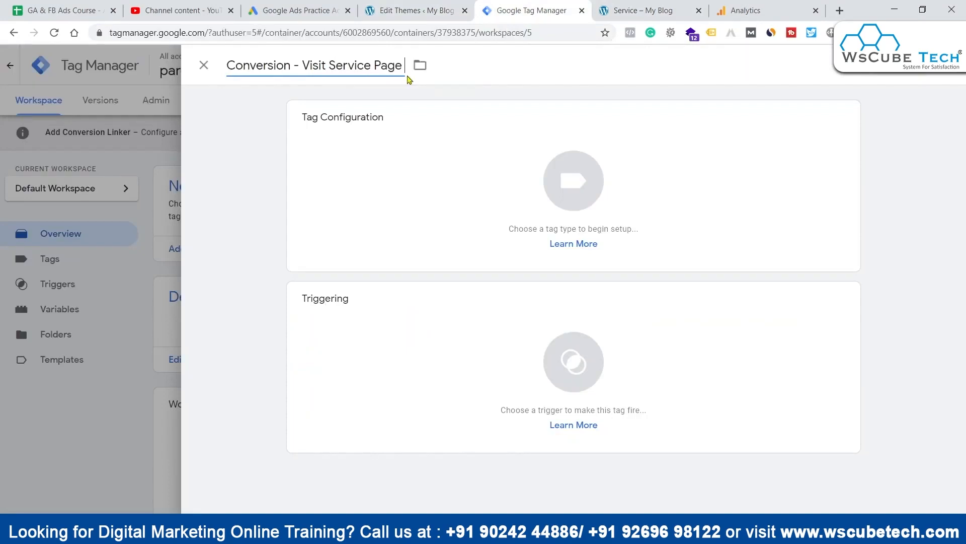
left_click(420, 175)
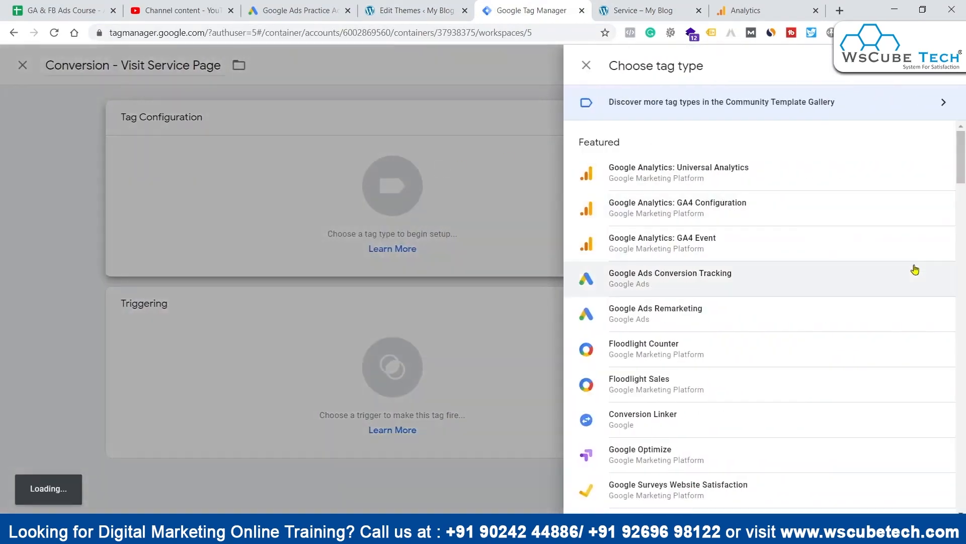
scroll(916, 265, "down", 1)
left_click(685, 195)
left_click(692, 217)
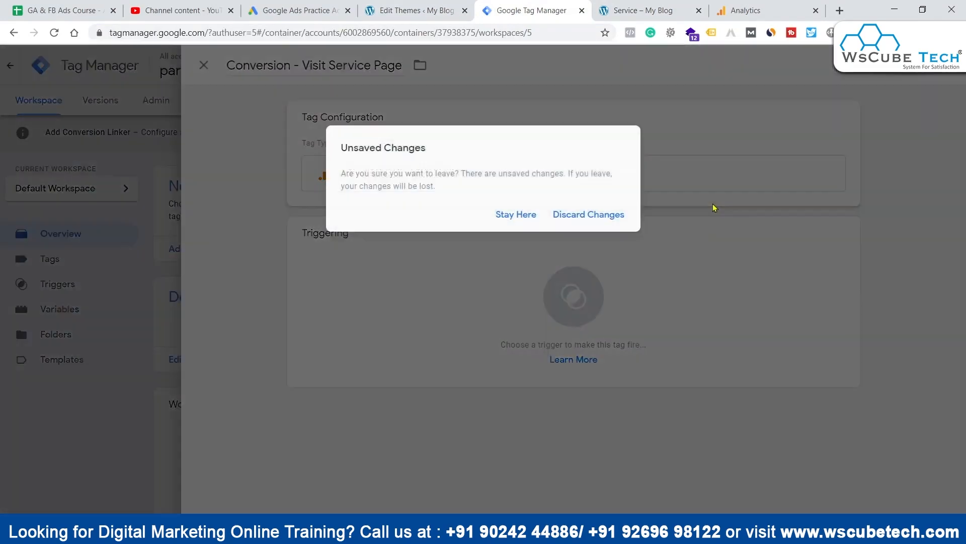
left_click(572, 217)
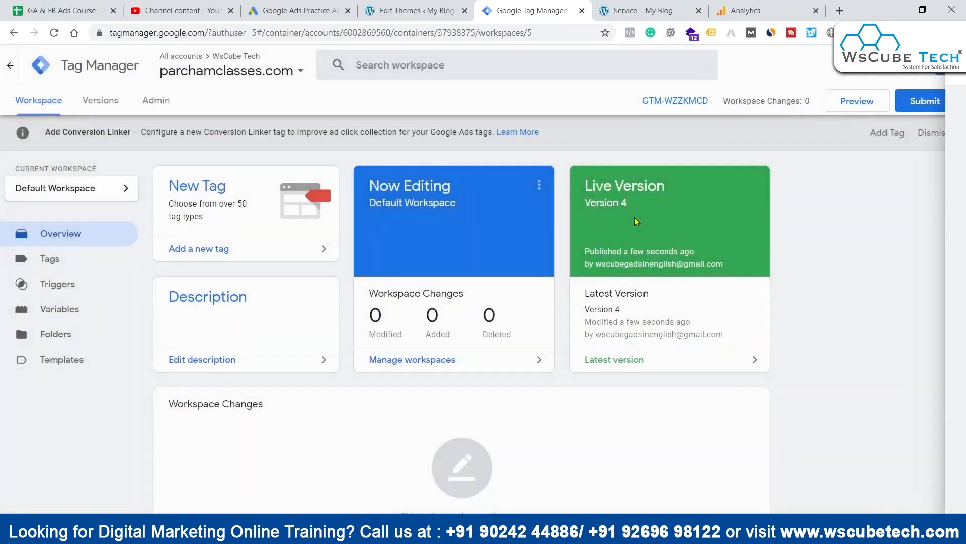
Step: Add a new tag named "Conversion - Service Page Visit" with the Google Ads Conversion Tracking tag type
left_click(237, 250)
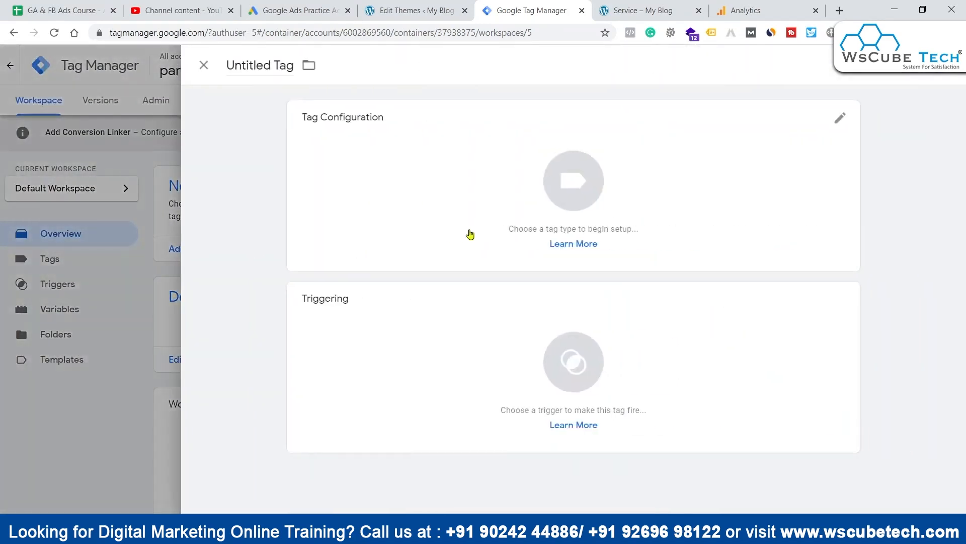
left_click(267, 60)
type("O")
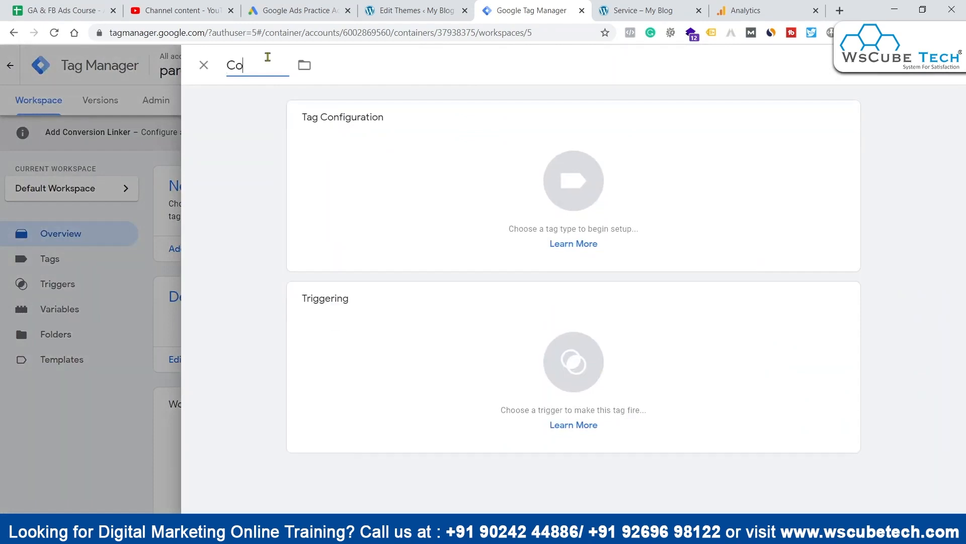
type("onversion - Service Page Visit")
left_click(382, 172)
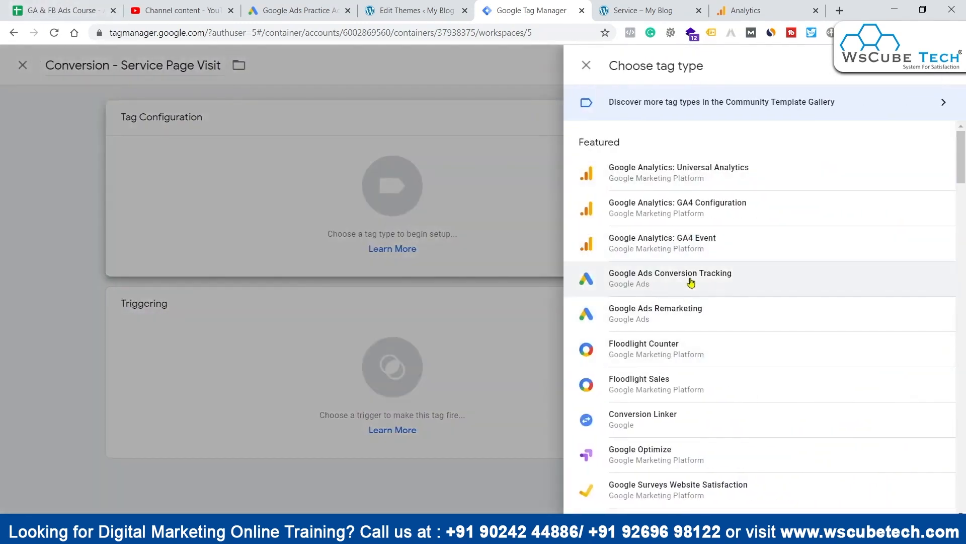
left_click(686, 285)
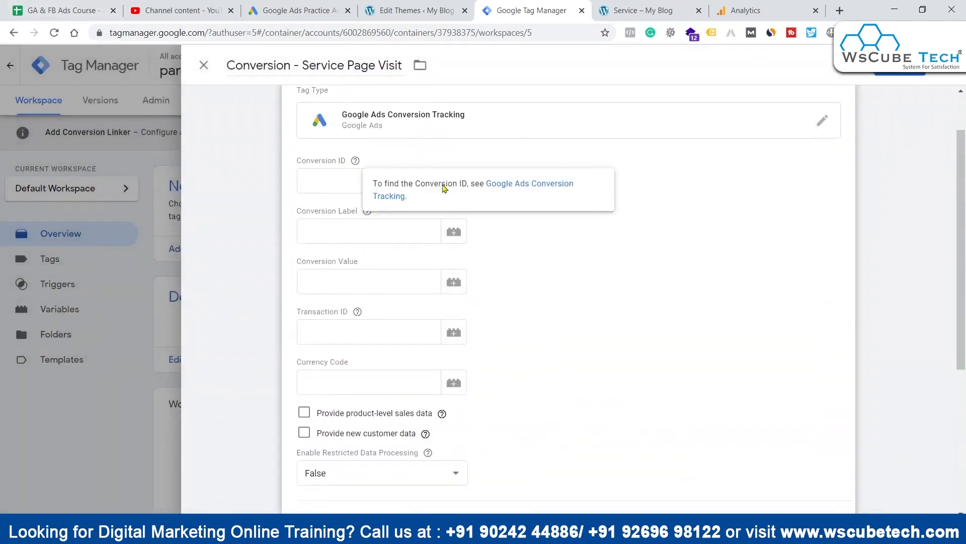
Step: Copy the conversion ID from the Google Ads instructions into the tag's Conversion ID in Google Tag Manager
left_click(262, 4)
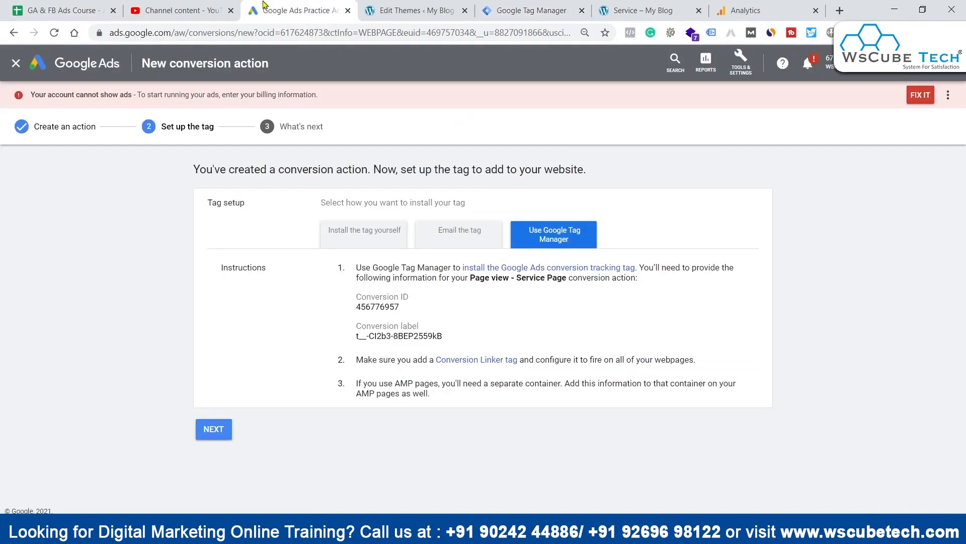
double_click(386, 308)
key("ctrl+c")
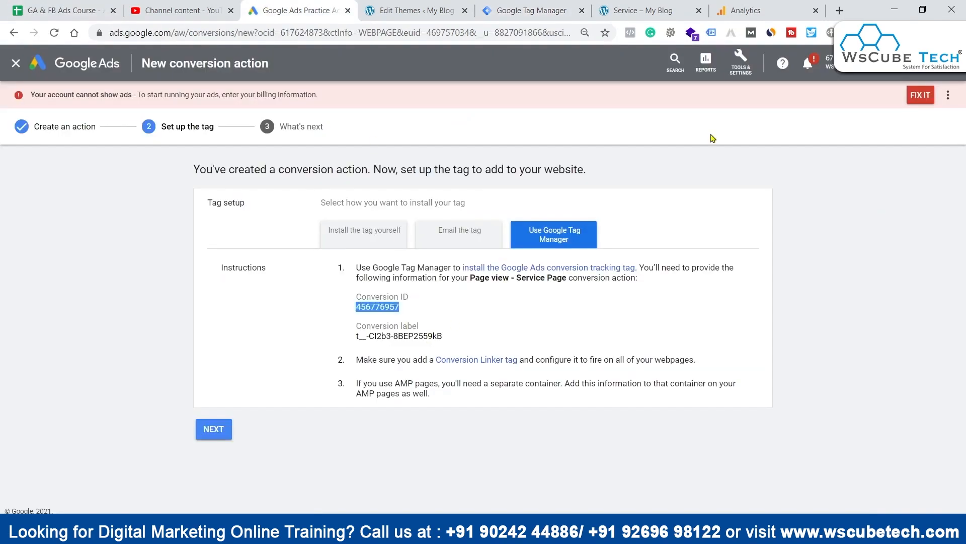
left_click(498, 10)
left_click(349, 179)
key("ctrl+v")
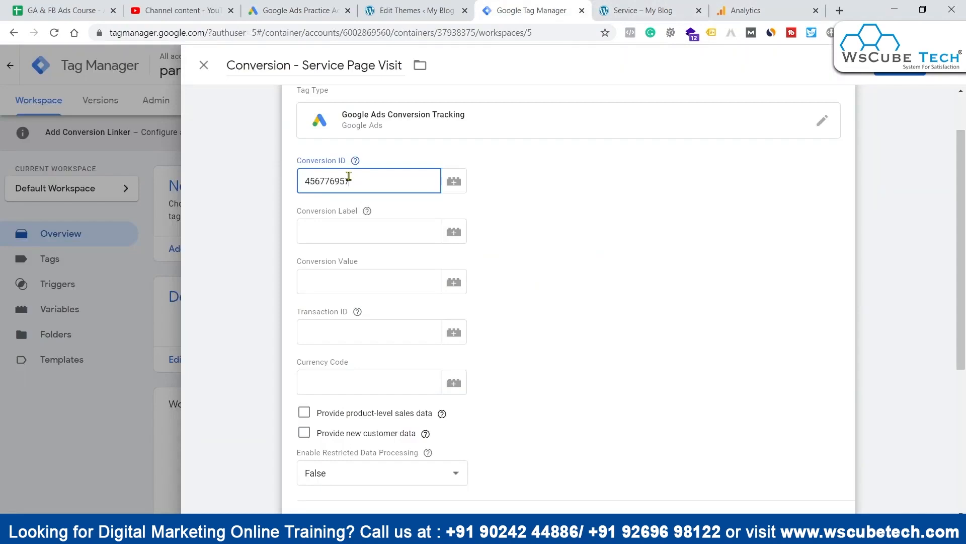
Step: Copy the conversion label from Google Ads into the Conversion Label of the Google Tag Manager tag
left_click(304, 7)
triple_click(383, 336)
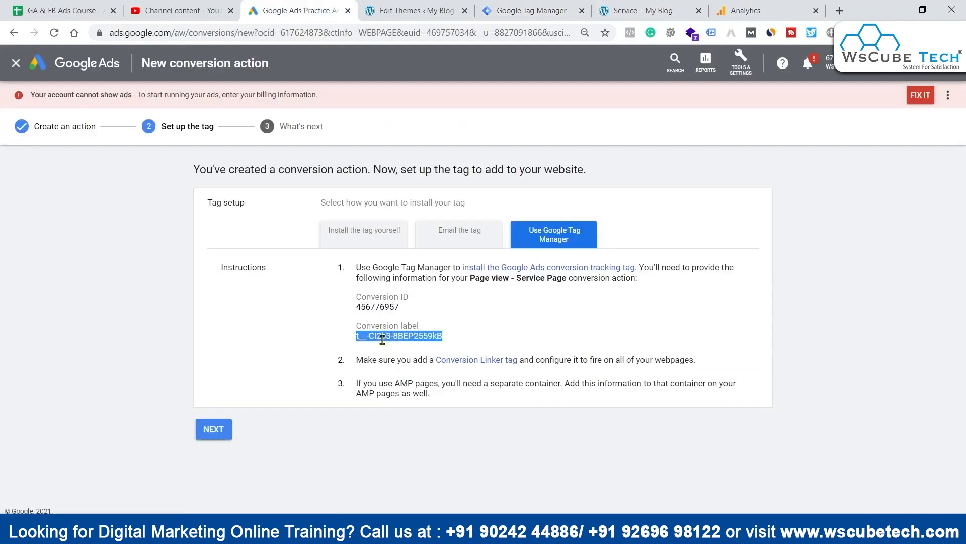
left_click(654, 10)
left_click(520, 6)
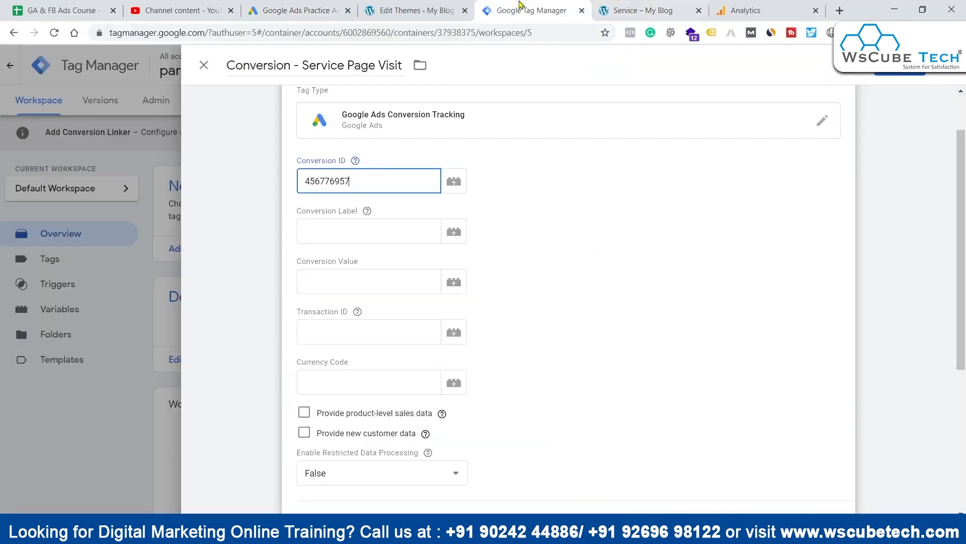
left_click(327, 234)
type("t_-CI2b3-8BEP2559kB")
left_click(657, 246)
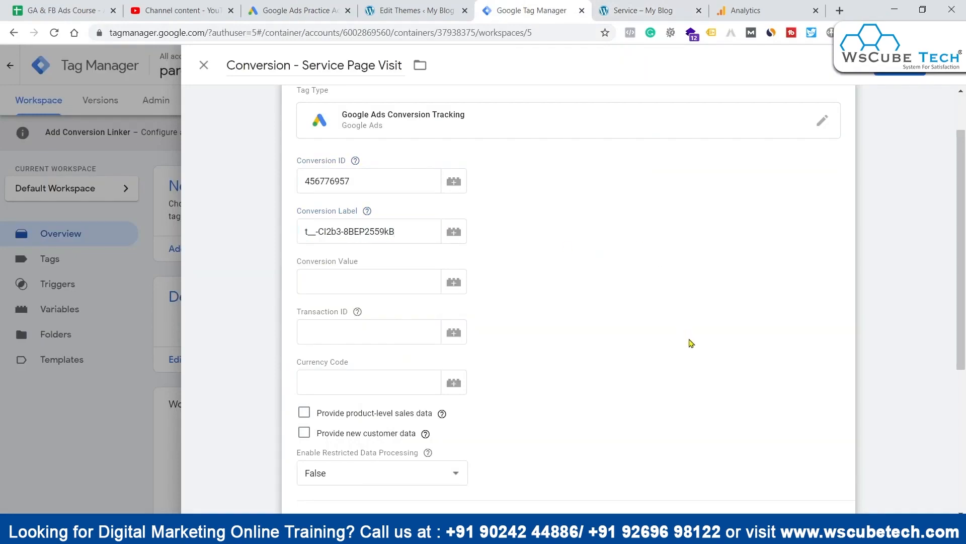
Step: Check the Service page's address, then create a new trigger for the tag named "Service Page Trigger"
scroll(699, 374, "down", 3)
scroll(464, 403, "down", 3)
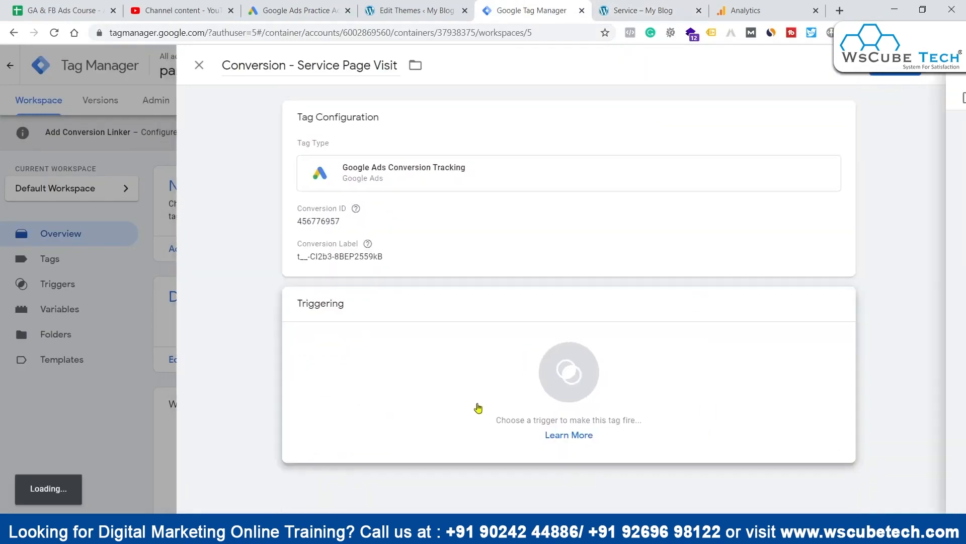
left_click(478, 408)
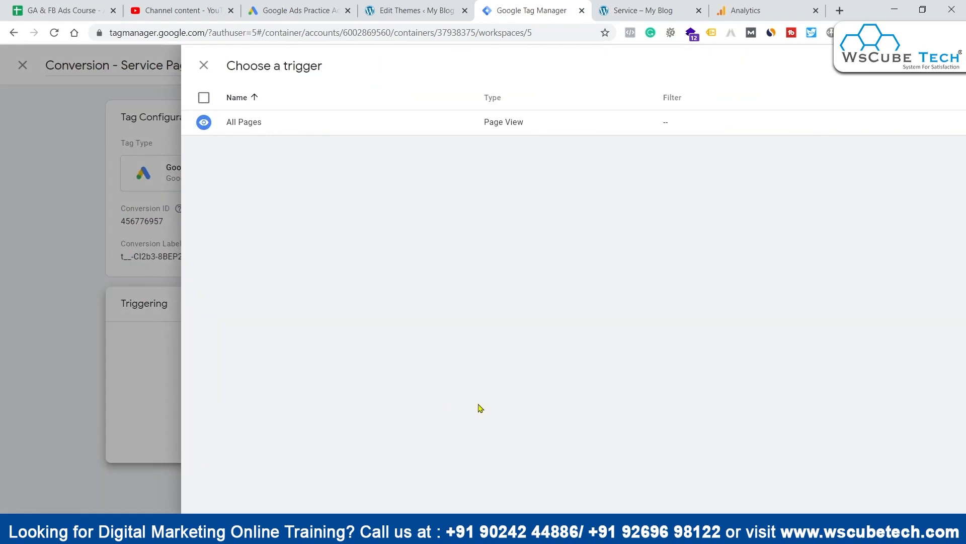
left_click(636, 13)
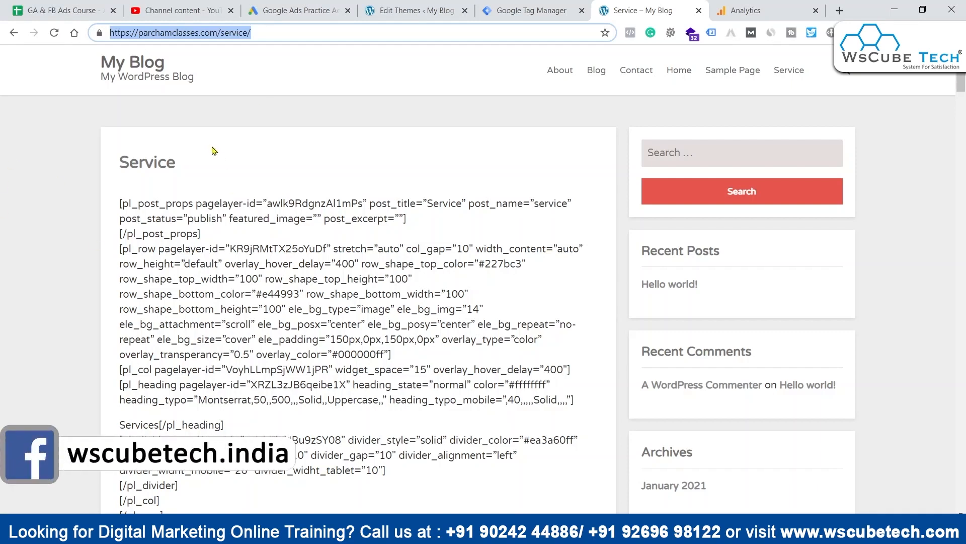
left_click(528, 10)
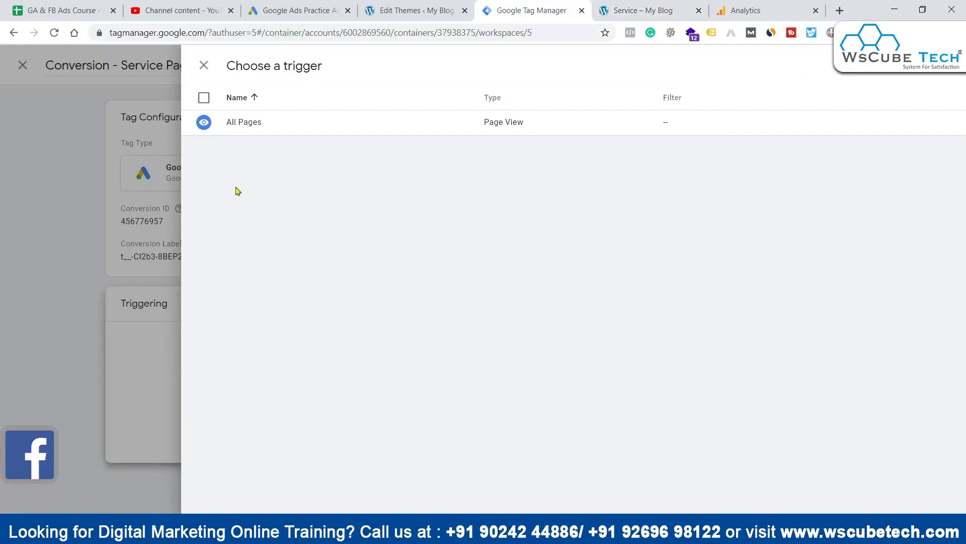
left_click(948, 141)
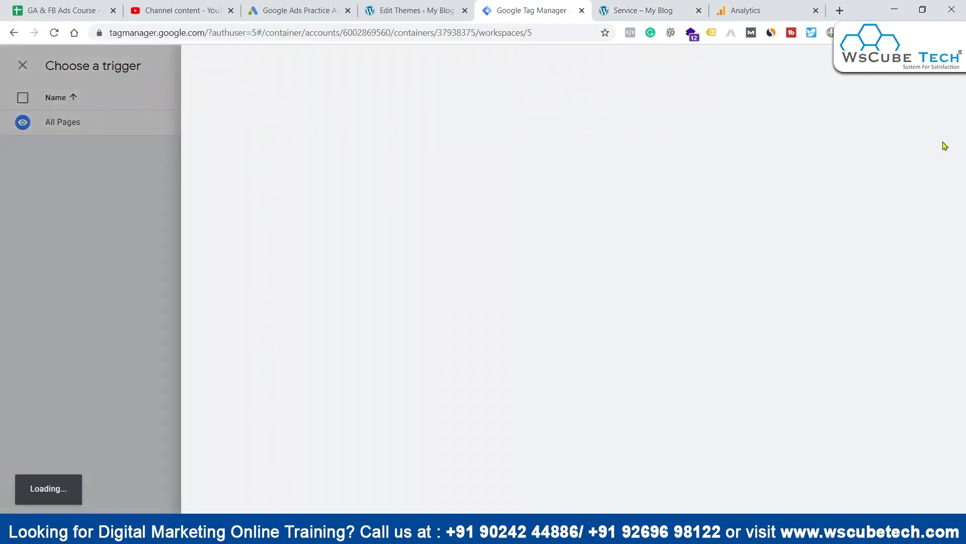
left_click(274, 58)
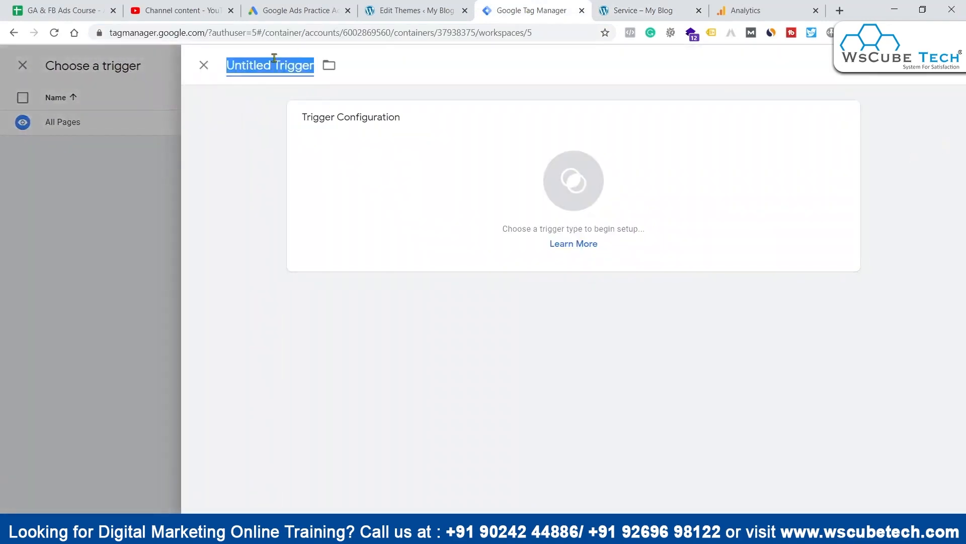
type("SEr")
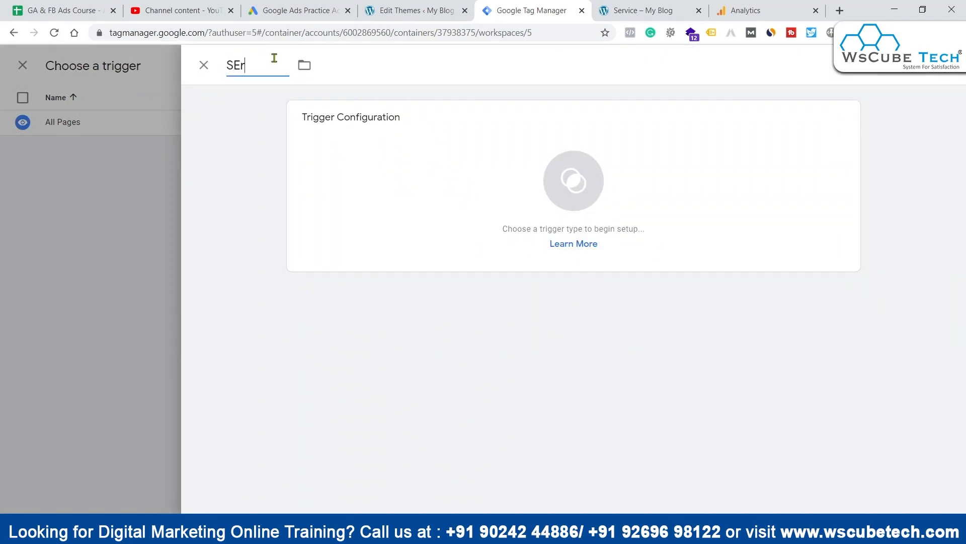
type("vice Page Tri")
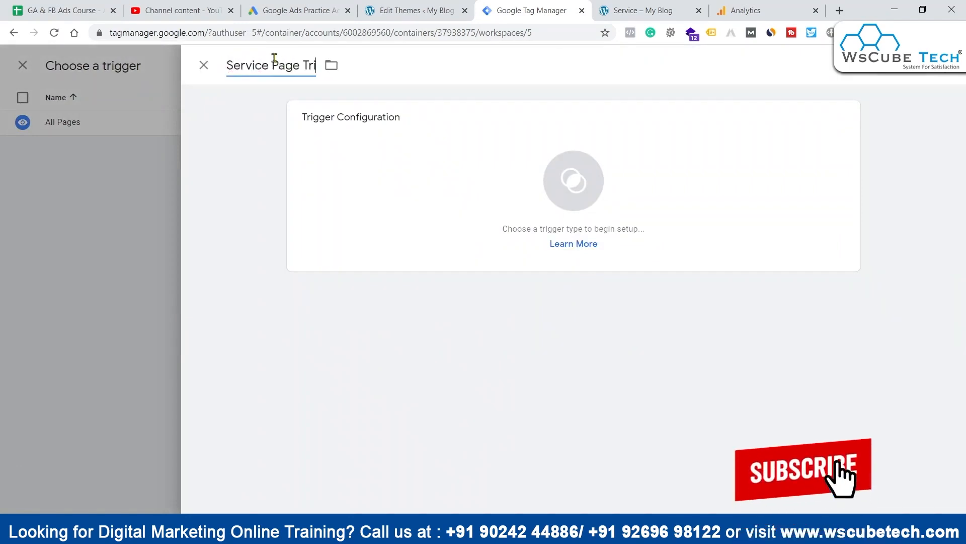
type("gger")
Step: Configure a Page View trigger that fires on some page views, with the condition Page URL equals
left_click(470, 207)
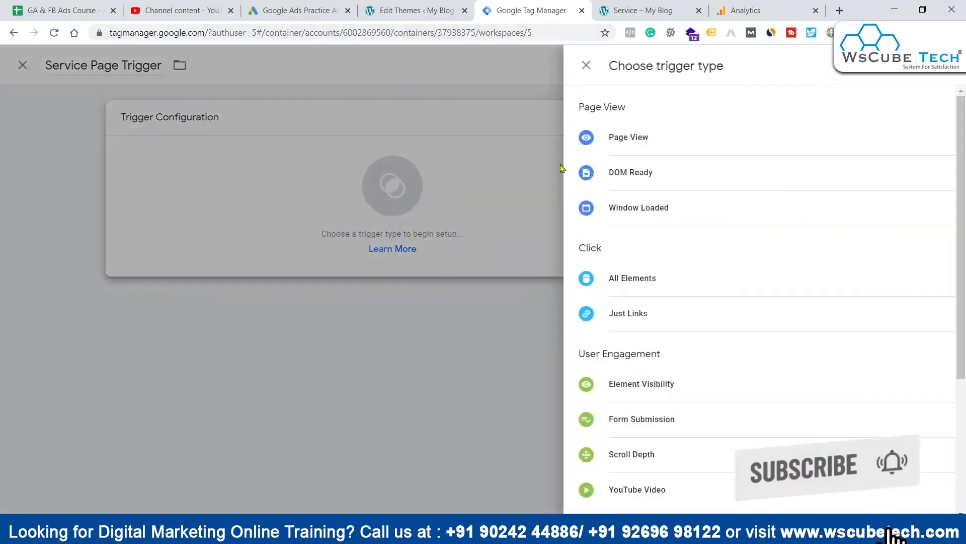
left_click(699, 148)
left_click(398, 244)
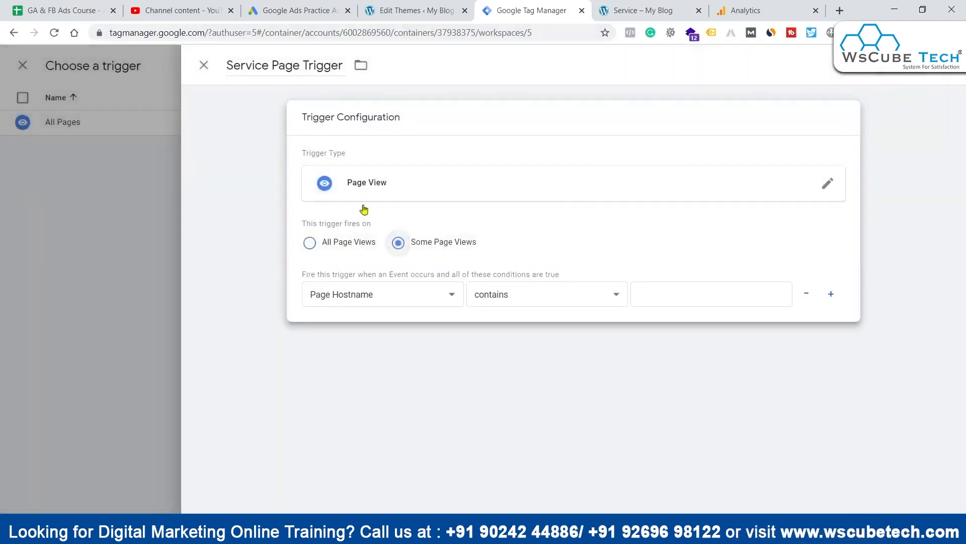
left_click(391, 305)
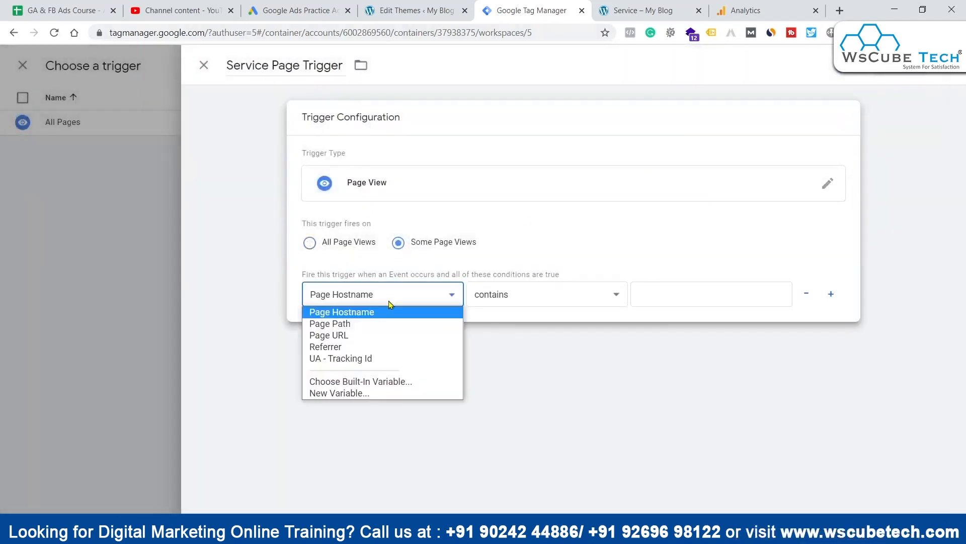
left_click(373, 336)
left_click(526, 294)
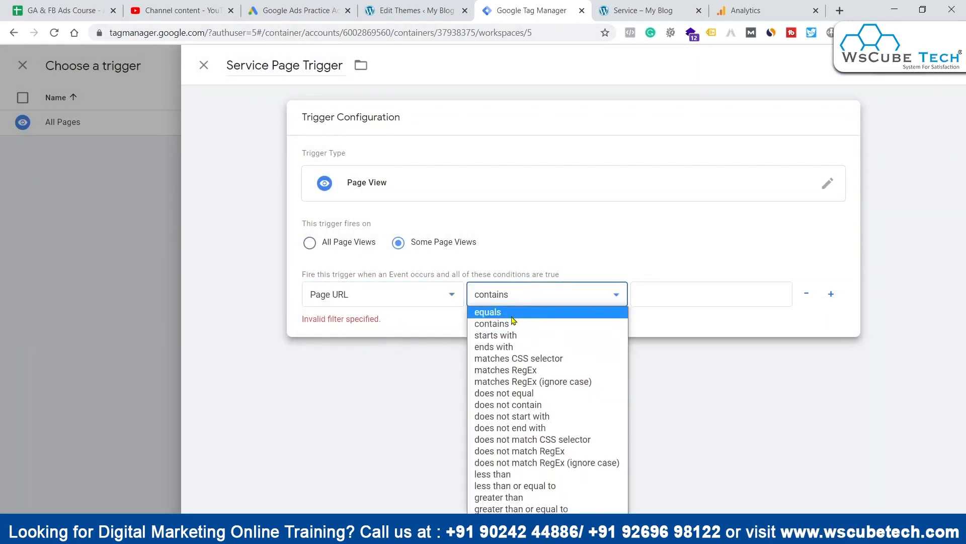
left_click(511, 317)
left_click(515, 298)
left_click(727, 294)
left_click(727, 293)
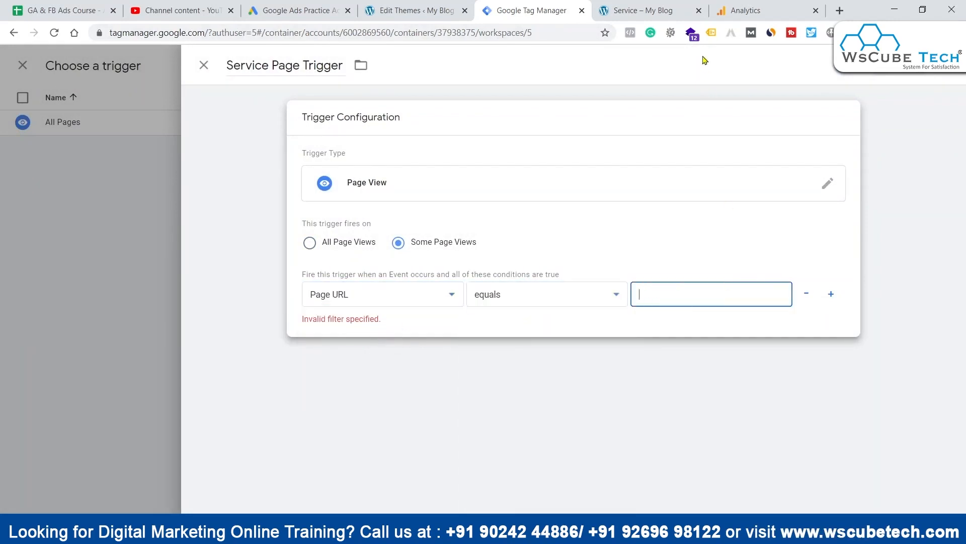
Step: Copy "/service/" from the Service page's address into the trigger's condition value and save the trigger
left_click(671, 11)
left_click(218, 33)
left_click_drag(217, 33, 582, 40)
key("ctrl+c")
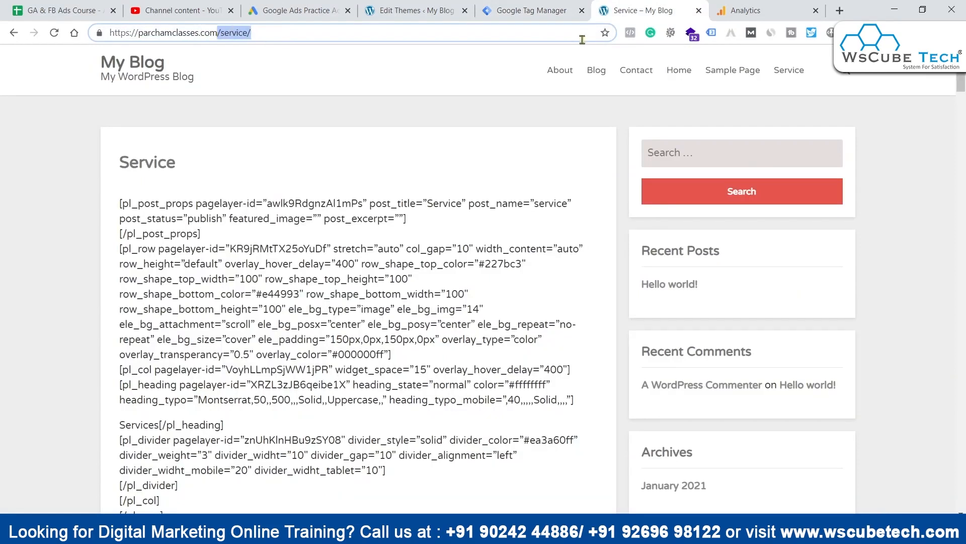
left_click(526, 10)
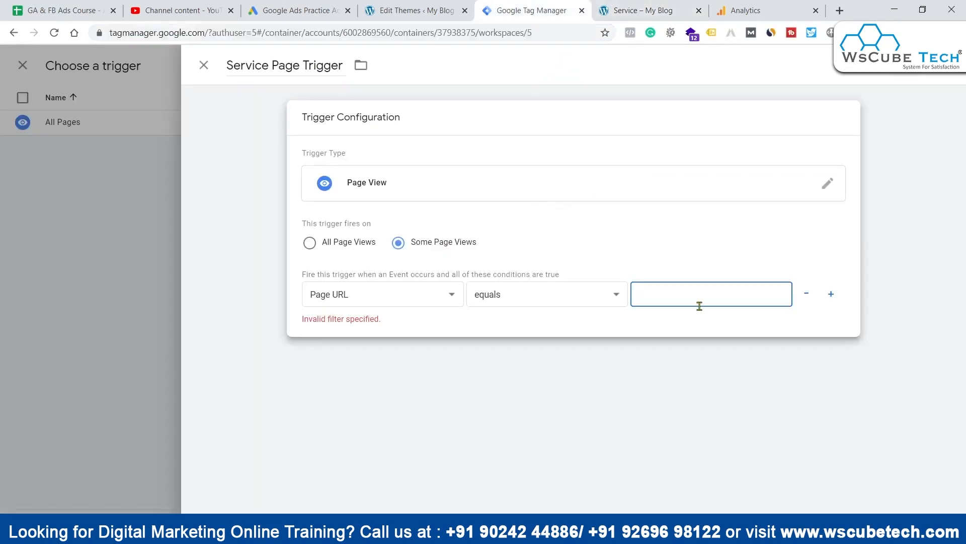
key("ctrl+v")
left_click(908, 75)
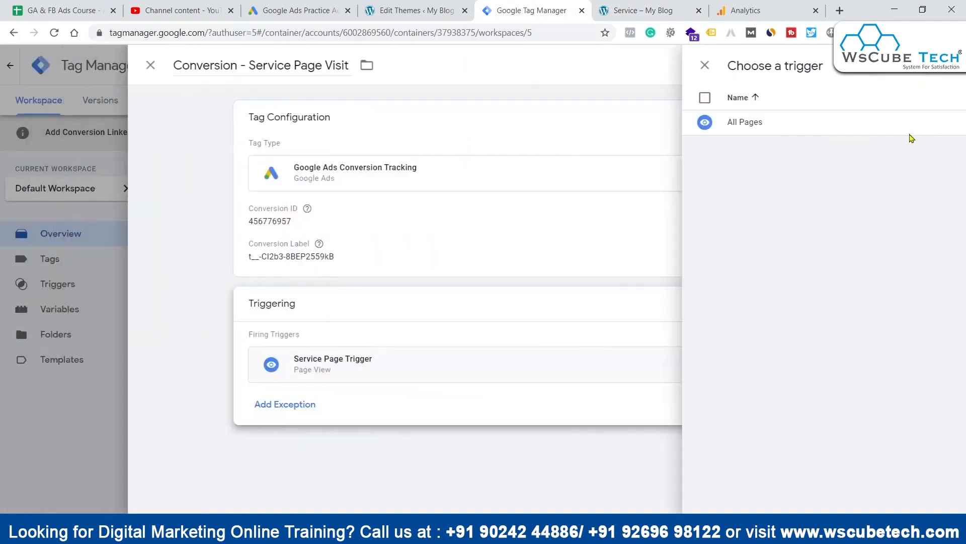
Step: Save the conversion tag and publish the workspace changes without a version name or description
left_click(908, 75)
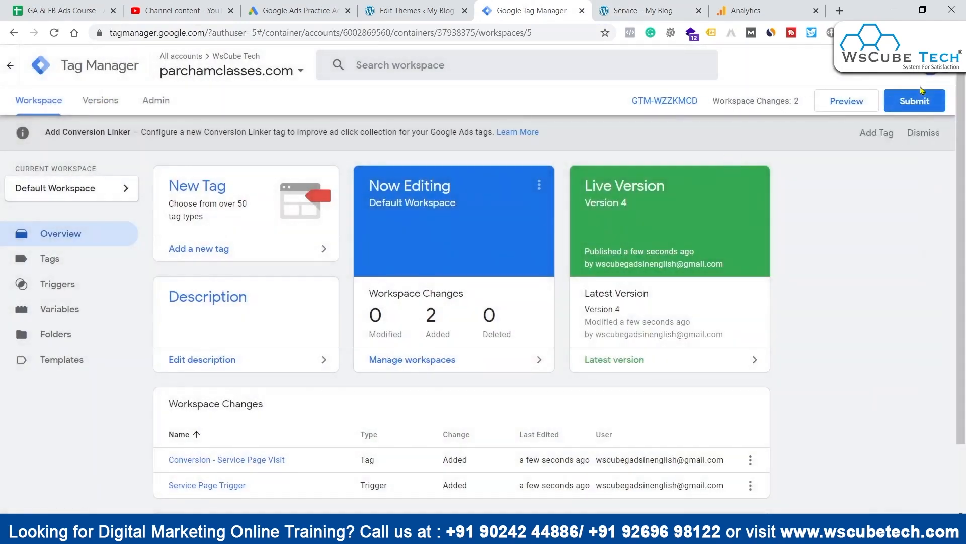
left_click(916, 100)
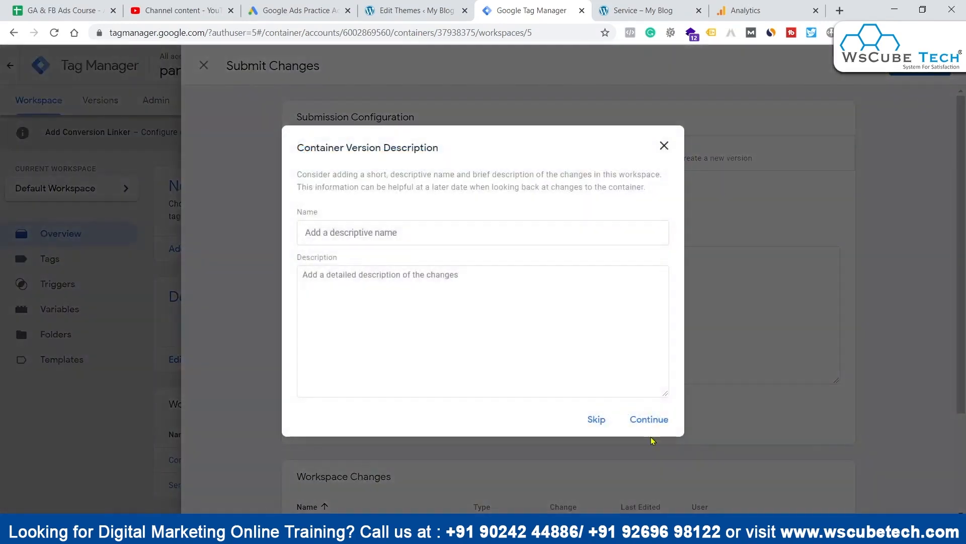
left_click(649, 423)
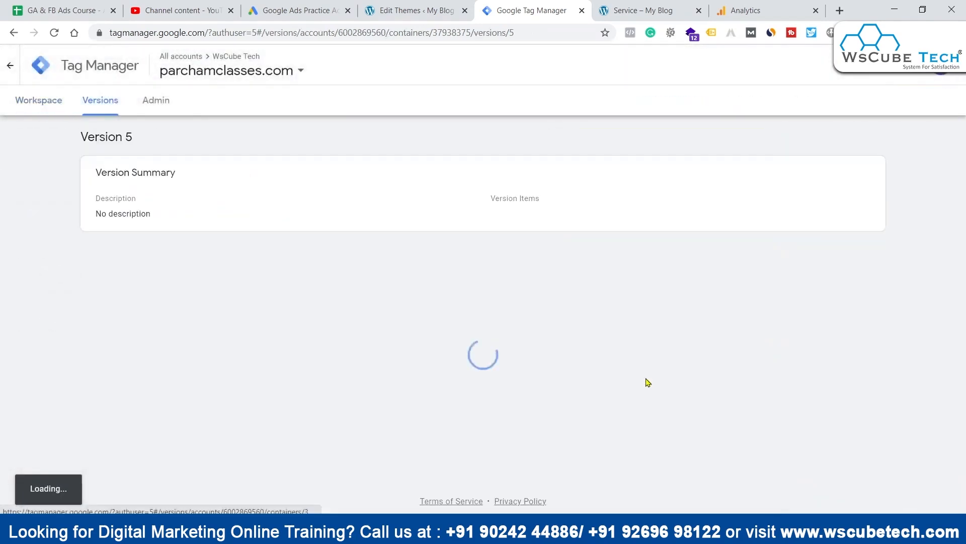
Step: Return to Google Ads and complete the tag setup stage of the Service Page conversion action
left_click(258, 4)
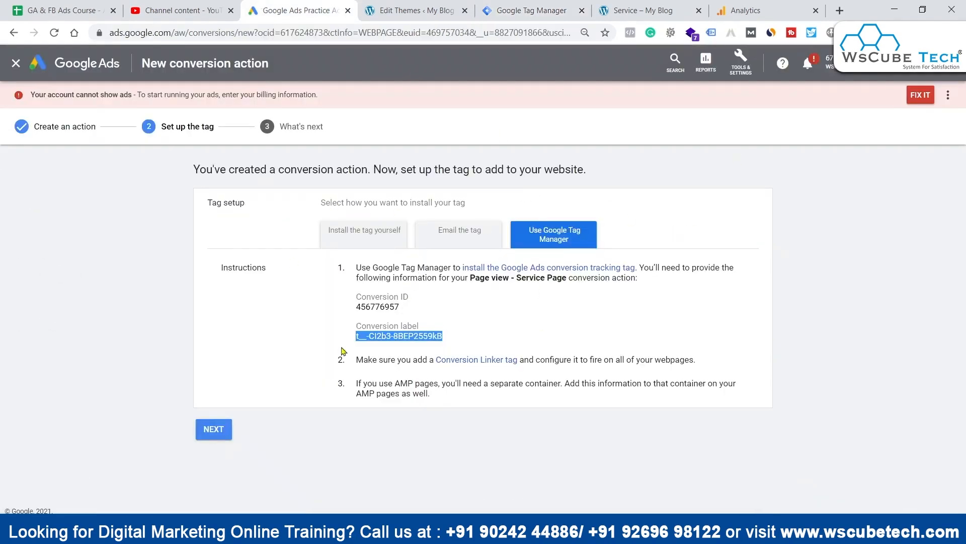
left_click(213, 429)
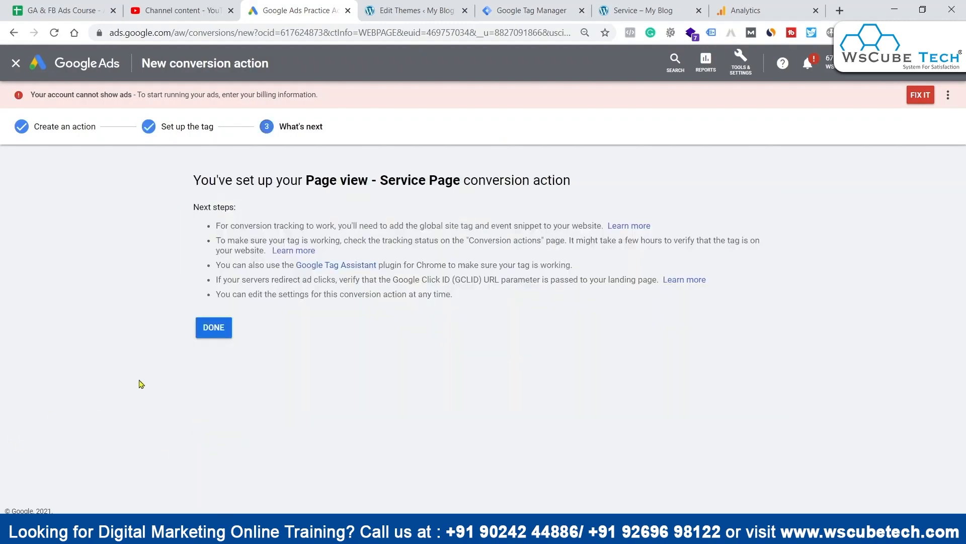